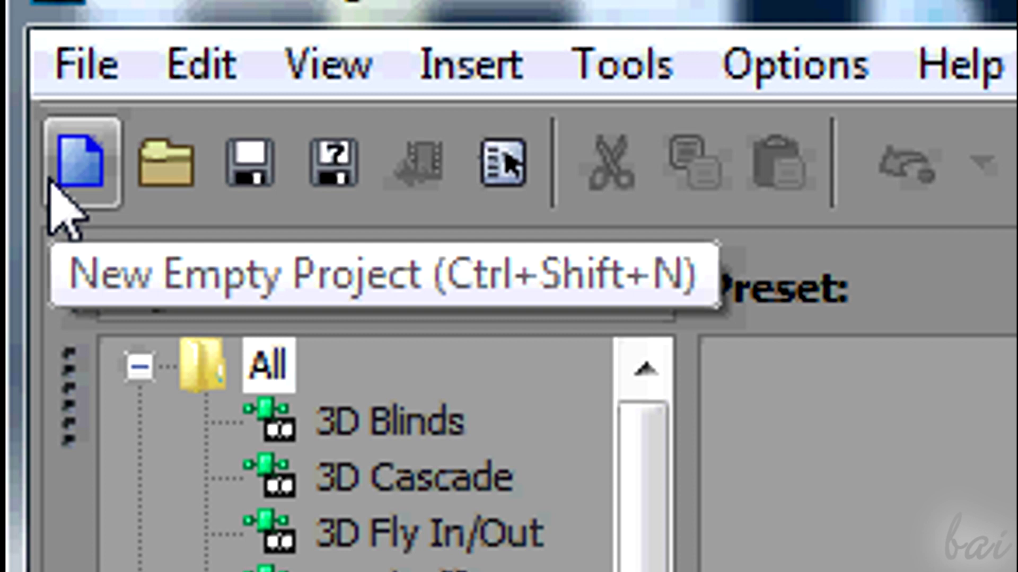
# Step: Start a new empty project, then look through the File and neighbouring menus and close them
pyautogui.click(50, 183)
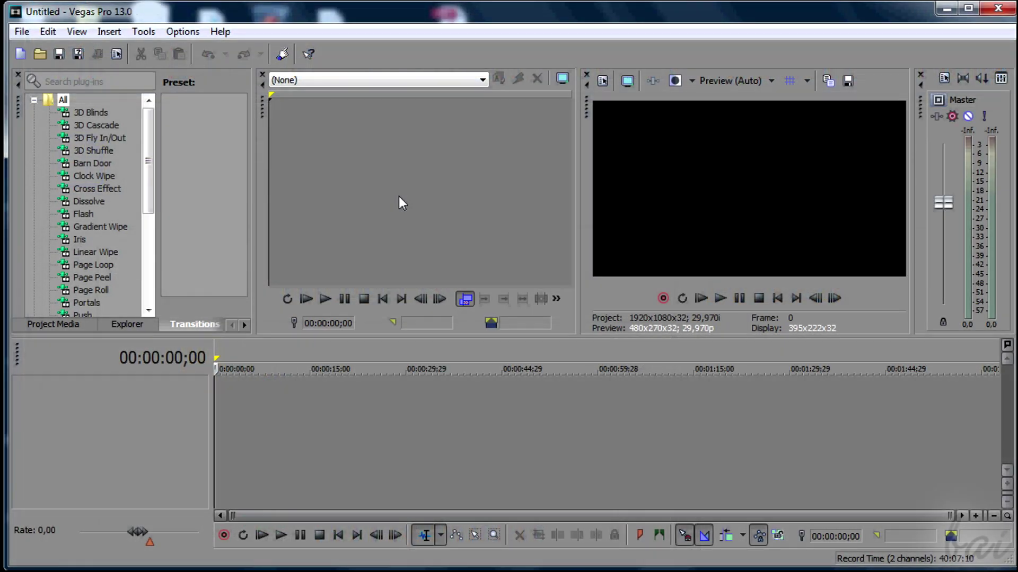
pyautogui.click(32, 32)
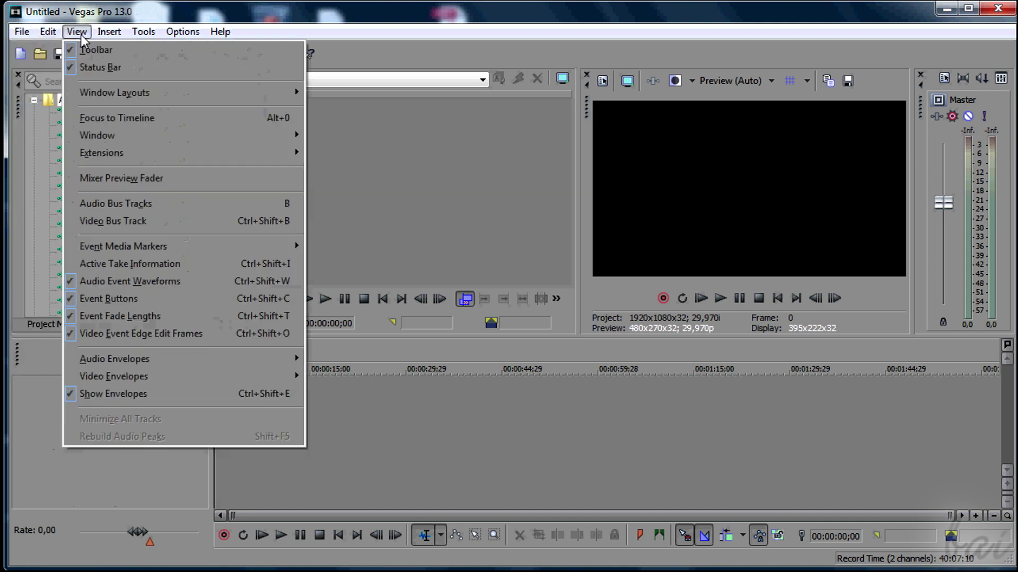
pyautogui.moveTo(150, 37)
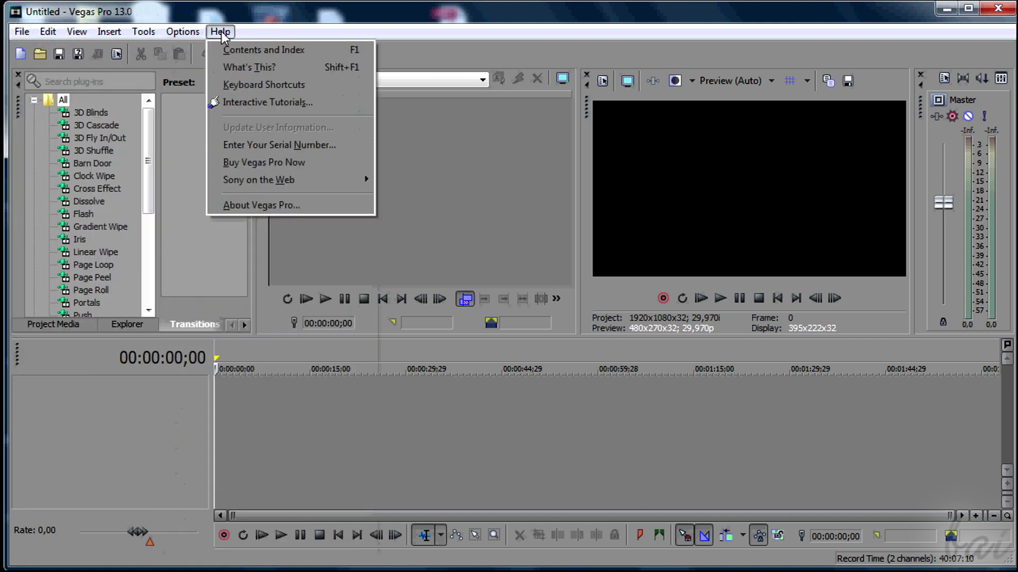
pyautogui.moveTo(185, 33)
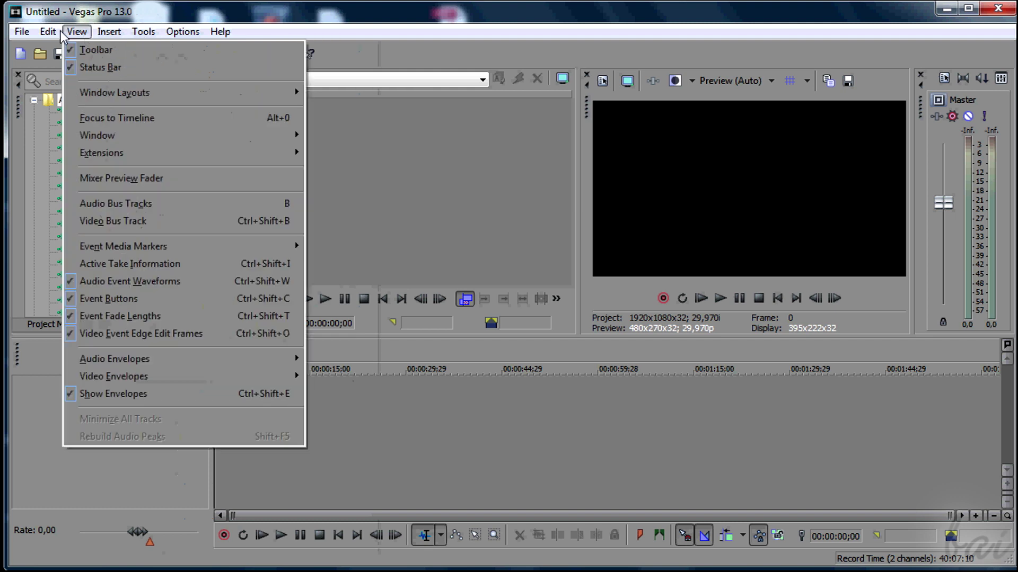
pyautogui.click(21, 31)
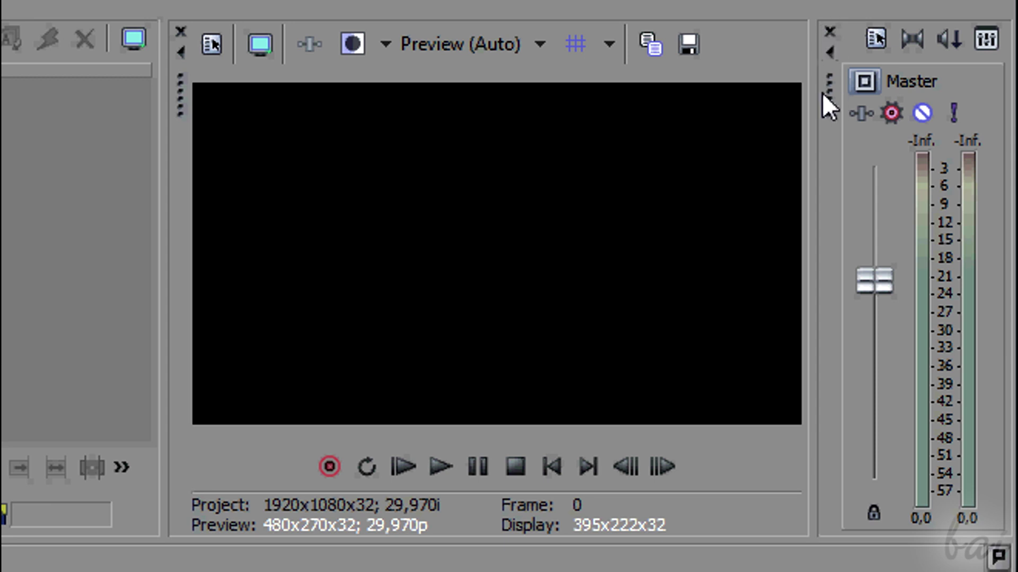
# Step: Re-dock the closed Master bus mixer via View > Window > Master Bus, then drag a media clip onto the timeline
pyautogui.moveTo(822, 93); pyautogui.dragTo(922, 61)
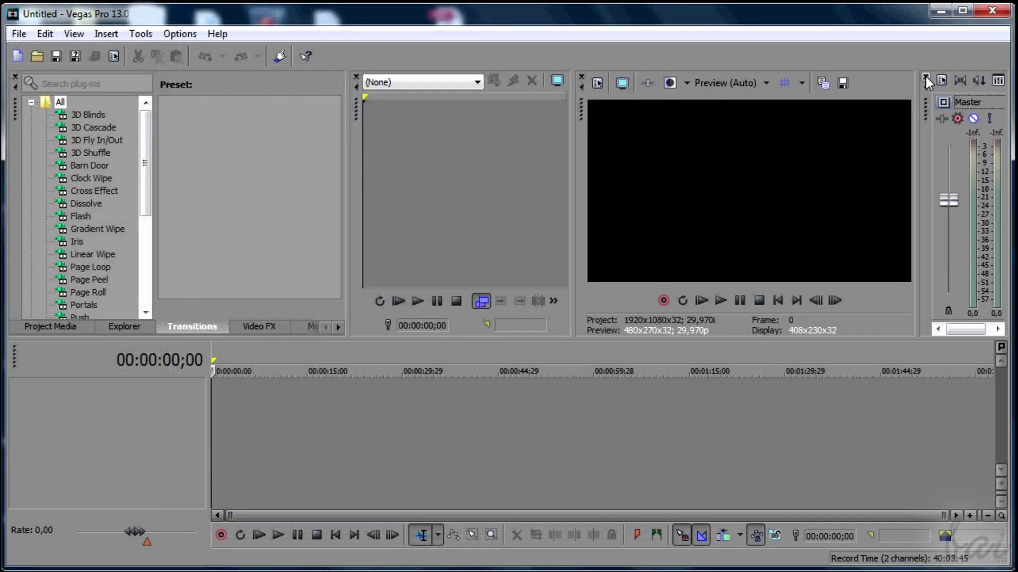
pyautogui.click(925, 76)
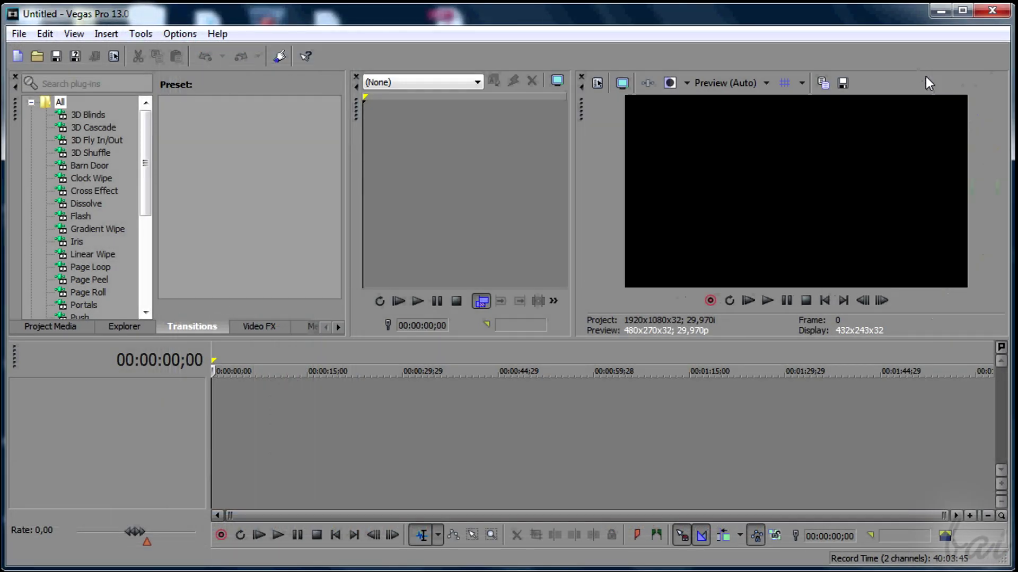
pyautogui.click(71, 35)
pyautogui.moveTo(140, 139)
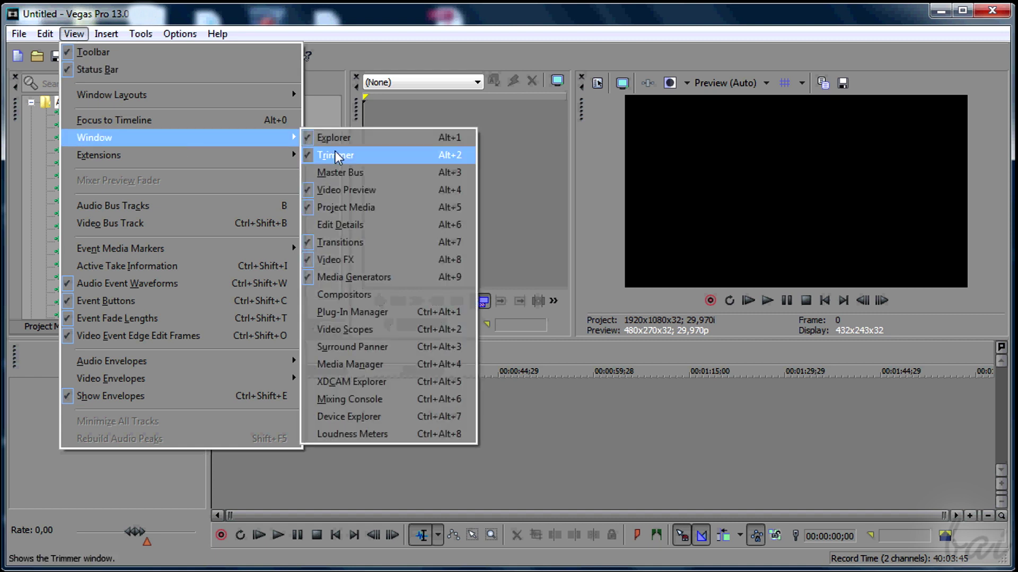
pyautogui.click(352, 173)
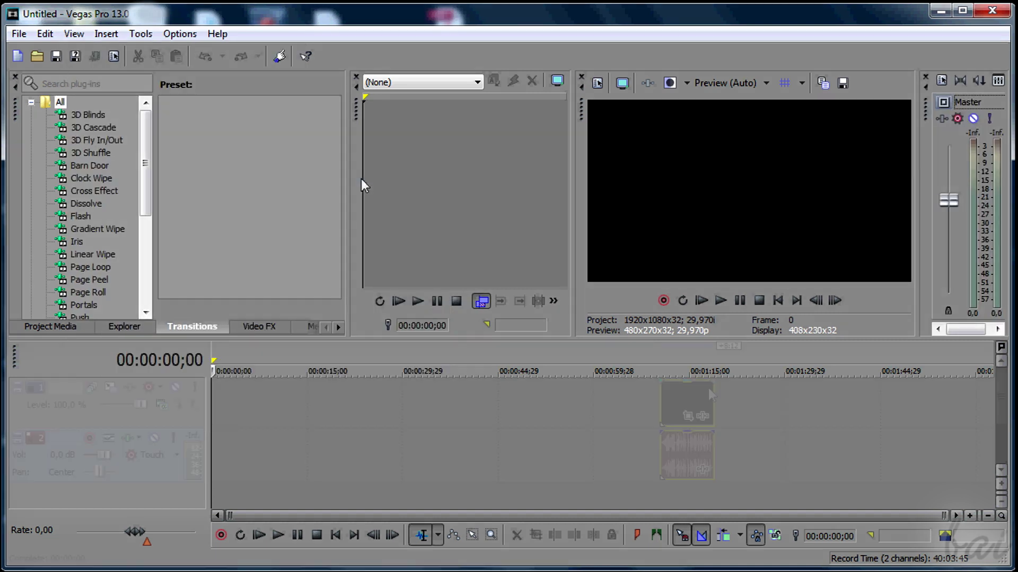
pyautogui.moveTo(689, 395); pyautogui.dragTo(364, 394)
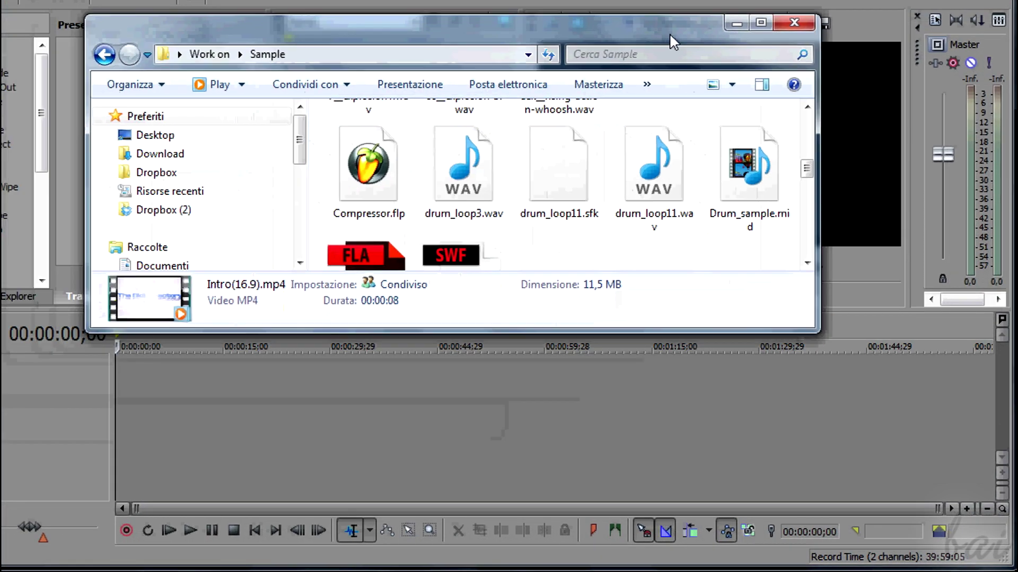
# Step: Drag sample.wav, Intro(16.9).mp4 and Landscape Green.jpg onto the timeline tracks, then minimize Explorer
pyautogui.scroll(-3, 643, 208)
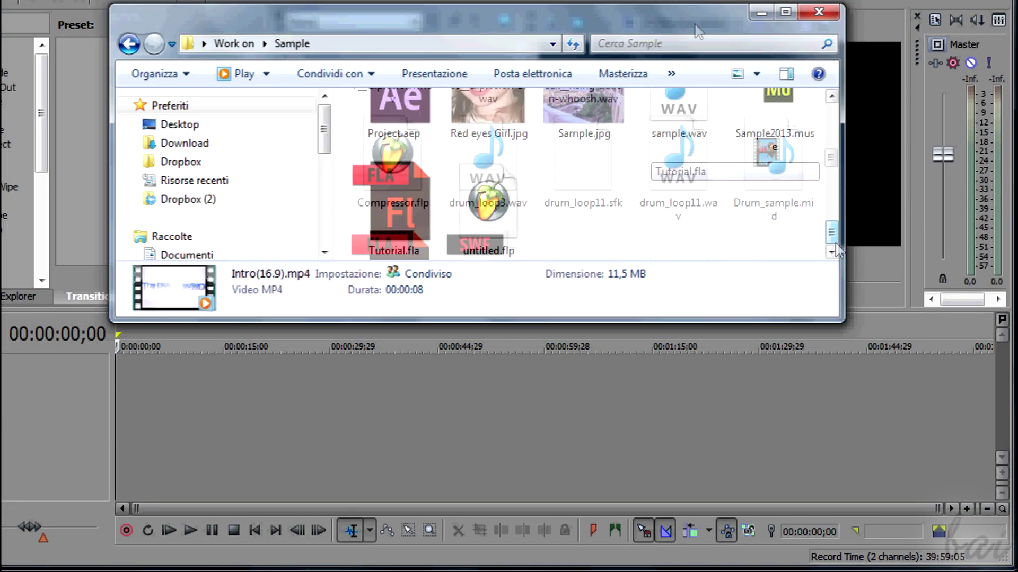
pyautogui.click(700, 122)
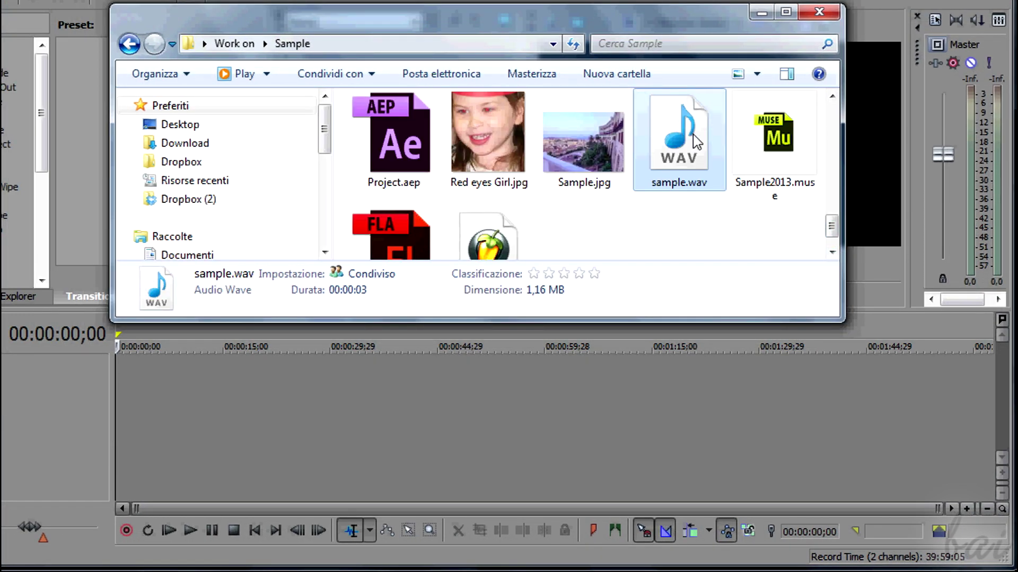
pyautogui.moveTo(672, 139); pyautogui.dragTo(355, 409)
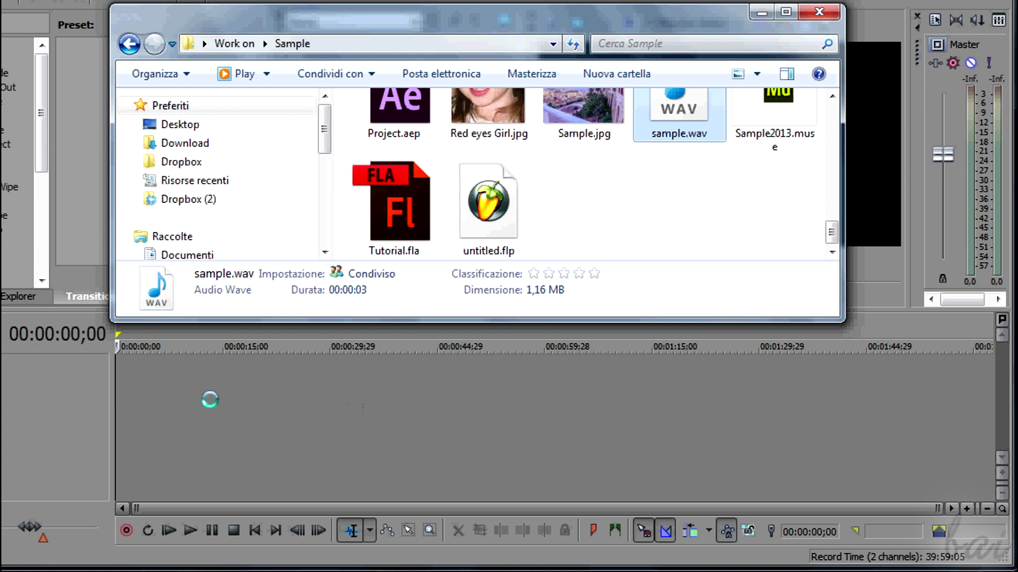
pyautogui.scroll(3, 583, 175)
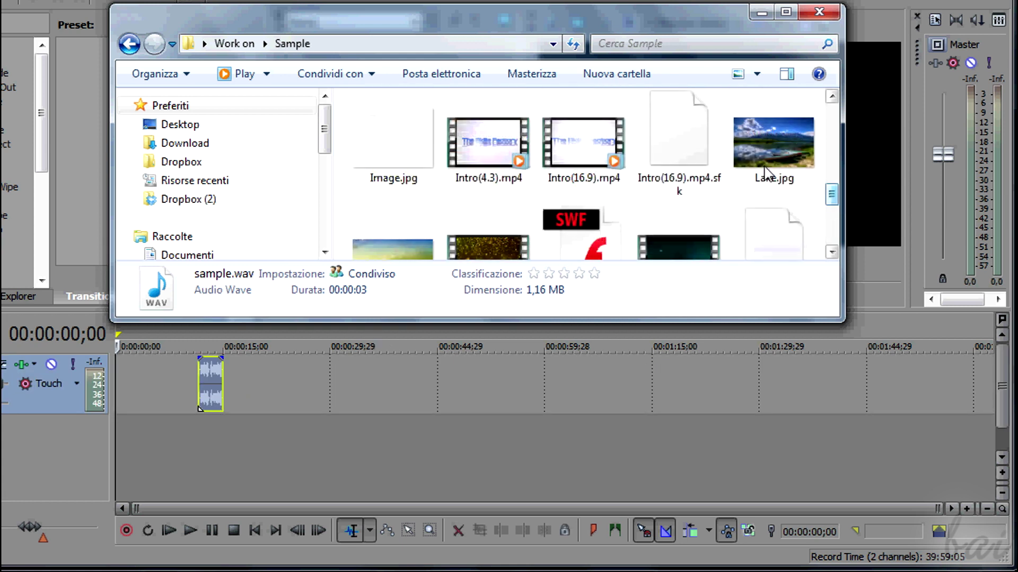
pyautogui.click(609, 143)
pyautogui.moveTo(608, 149); pyautogui.dragTo(399, 422)
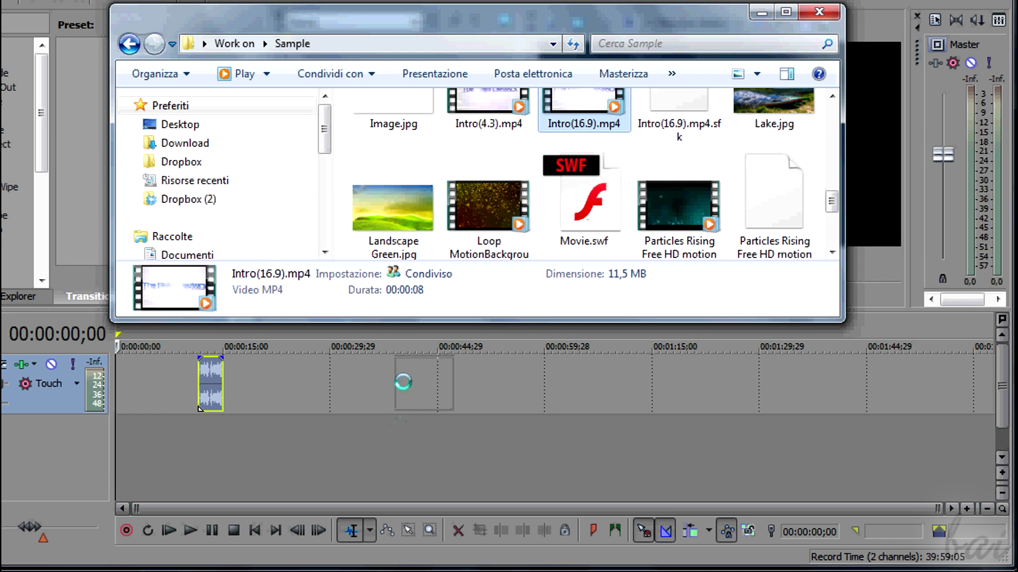
pyautogui.click(403, 220)
pyautogui.moveTo(399, 171); pyautogui.dragTo(556, 392)
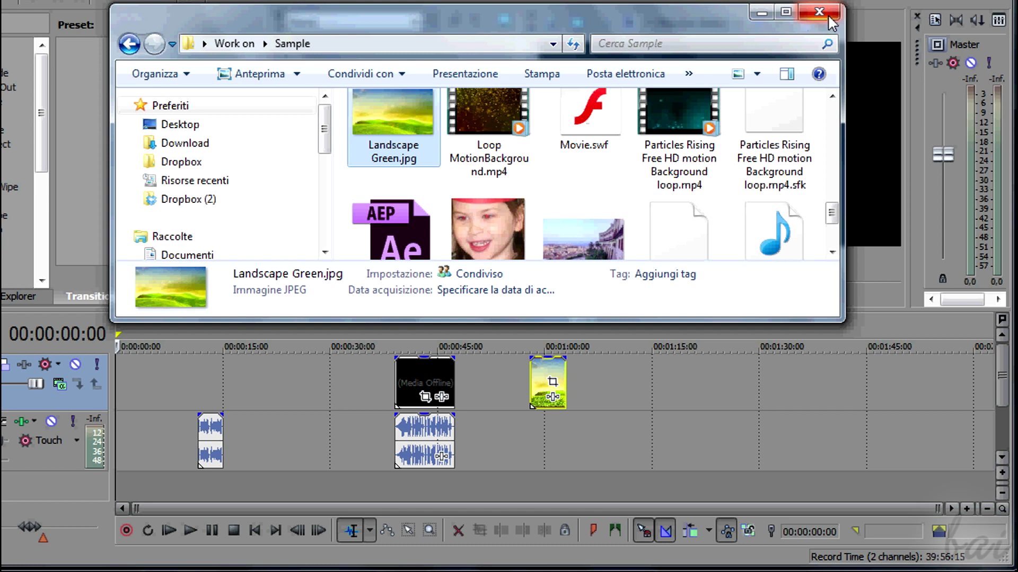
pyautogui.click(762, 11)
# Step: Slide the sample audio clip toward the project start and place the landscape image right after the intro clip
pyautogui.moveTo(218, 437); pyautogui.dragTo(187, 441)
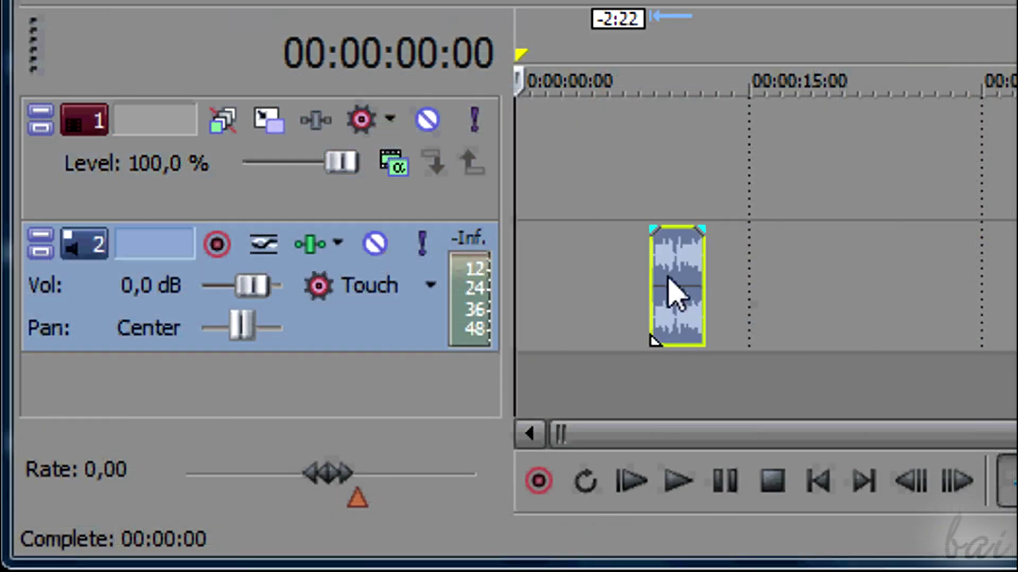
pyautogui.moveTo(674, 295); pyautogui.dragTo(708, 182)
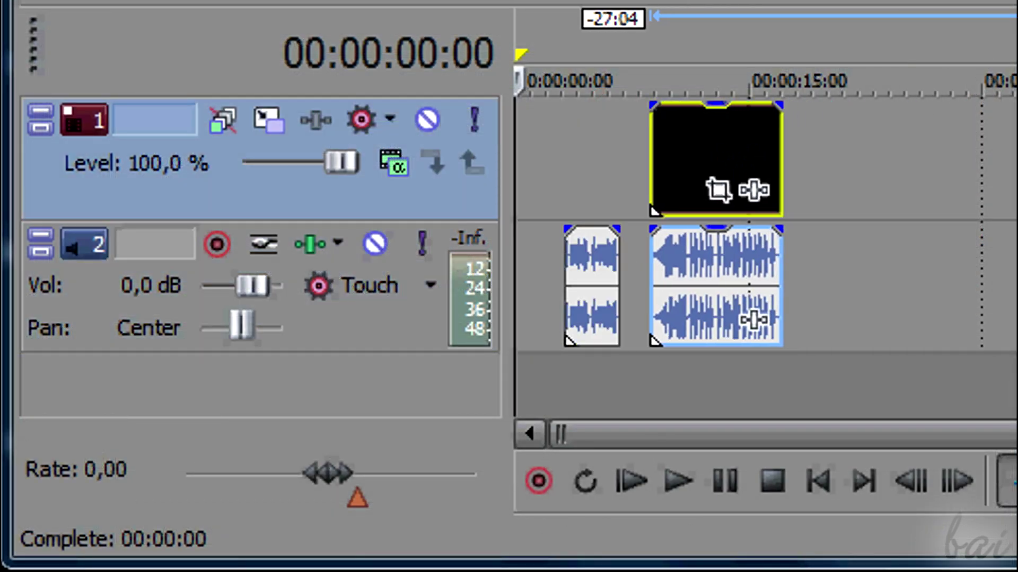
pyautogui.moveTo(1013, 151); pyautogui.dragTo(856, 153)
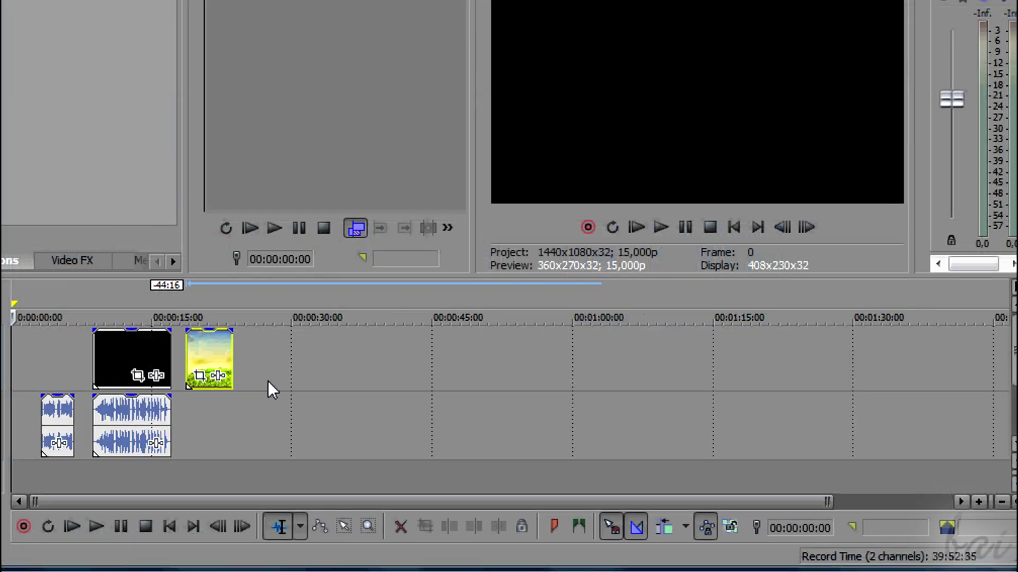
pyautogui.scroll(3, 943, 186)
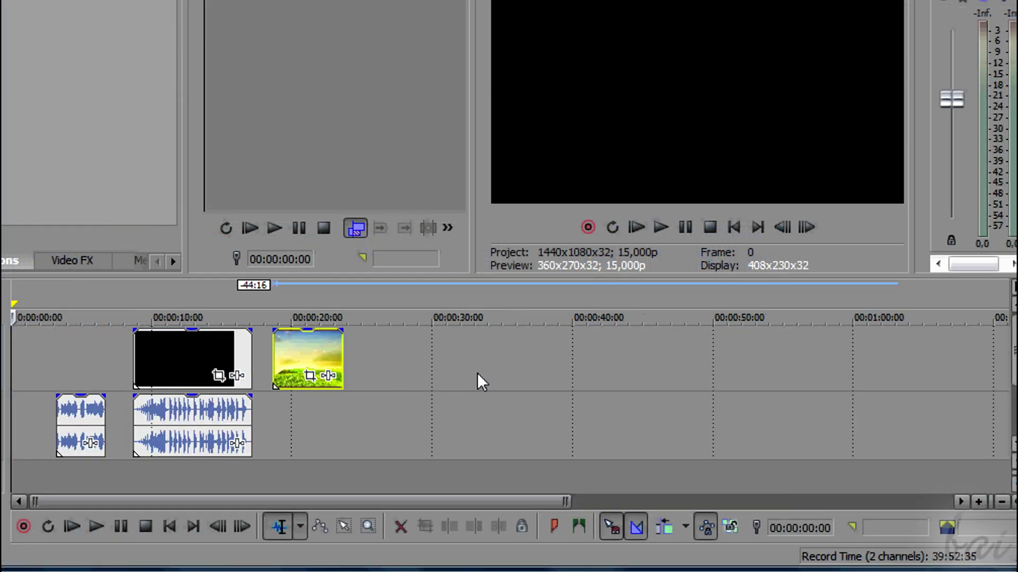
pyautogui.scroll(4, 675, 368)
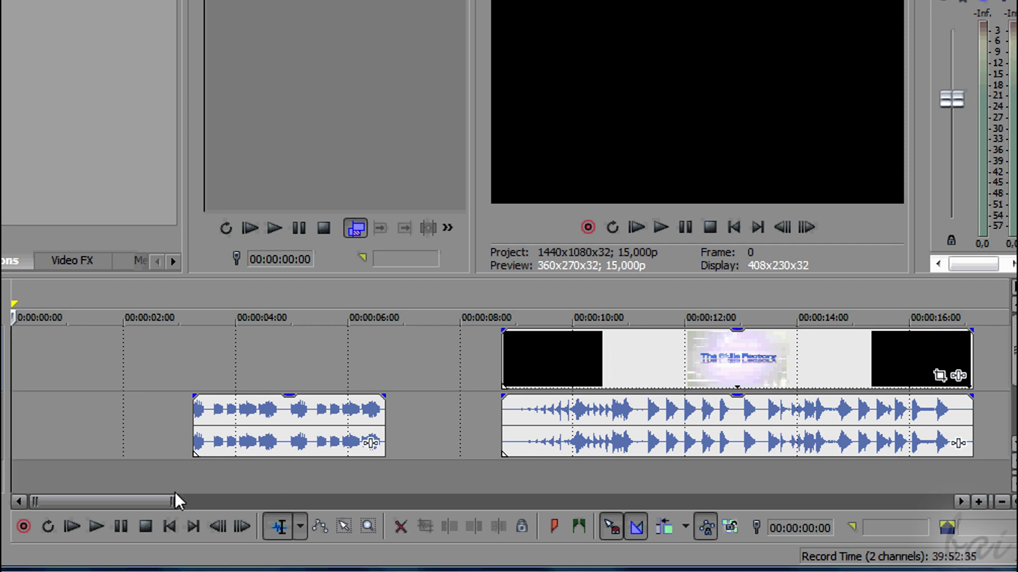
pyautogui.moveTo(152, 503); pyautogui.dragTo(225, 501)
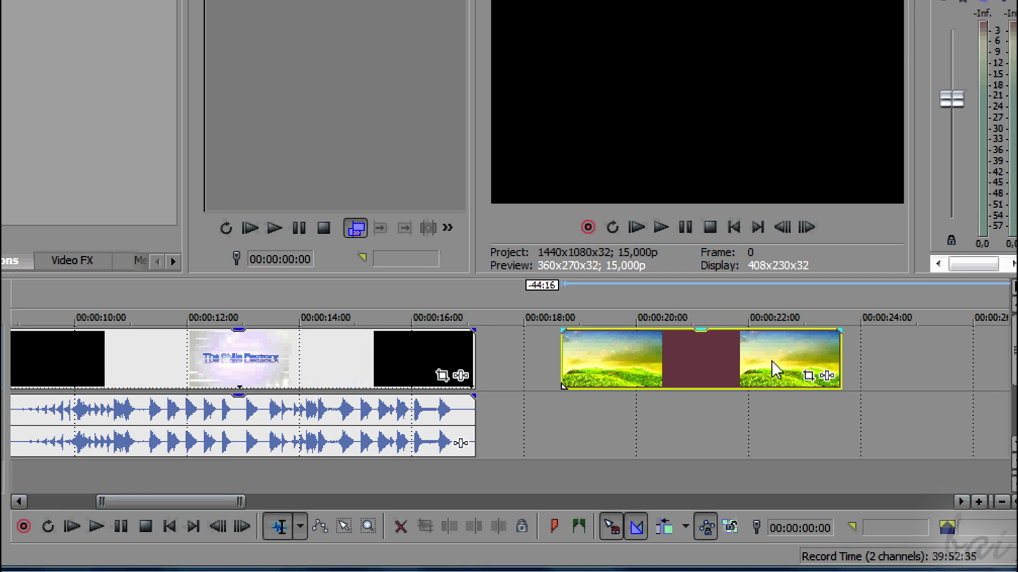
pyautogui.moveTo(151, 507); pyautogui.dragTo(94, 508)
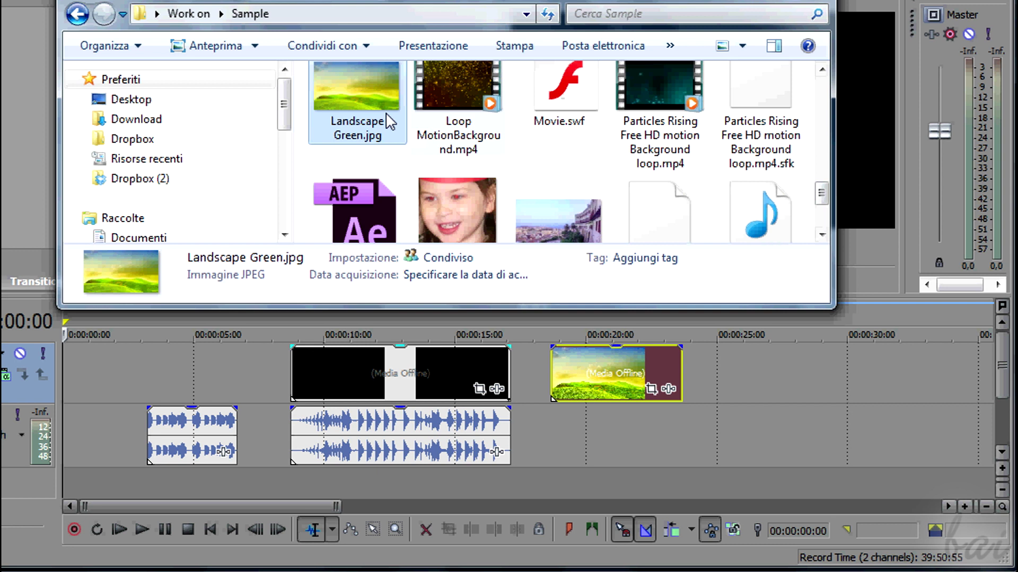
# Step: Delete Landscape Green.jpg to the Recycle Bin and have Vegas leave all missing files offline
pyautogui.rightClick(364, 94)
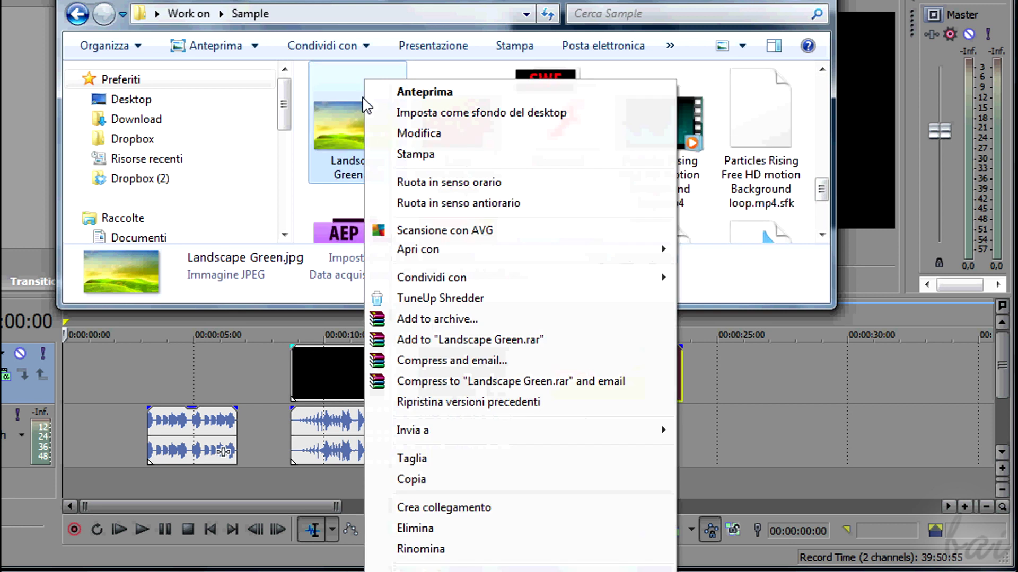
pyautogui.click(417, 529)
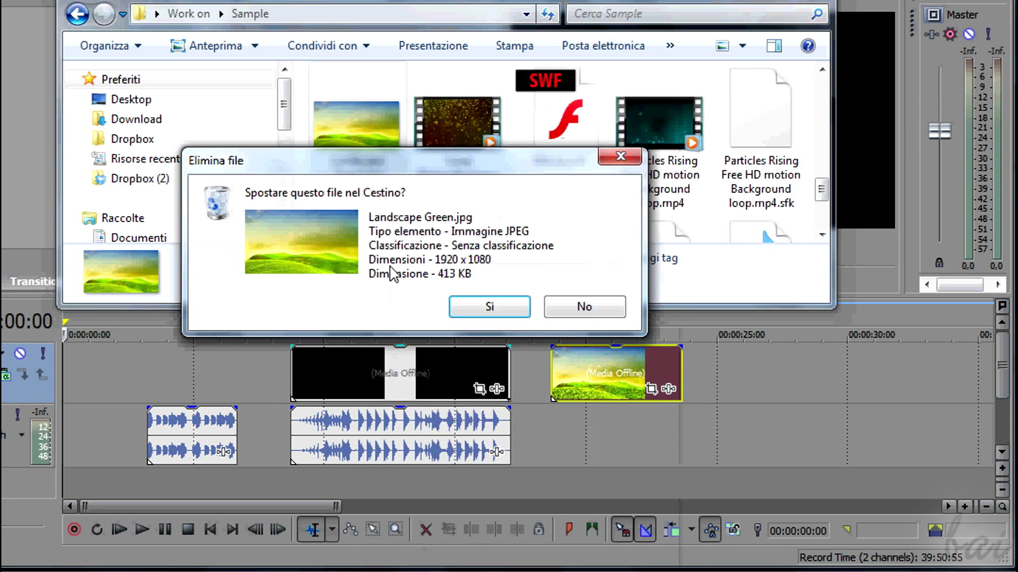
pyautogui.click(489, 306)
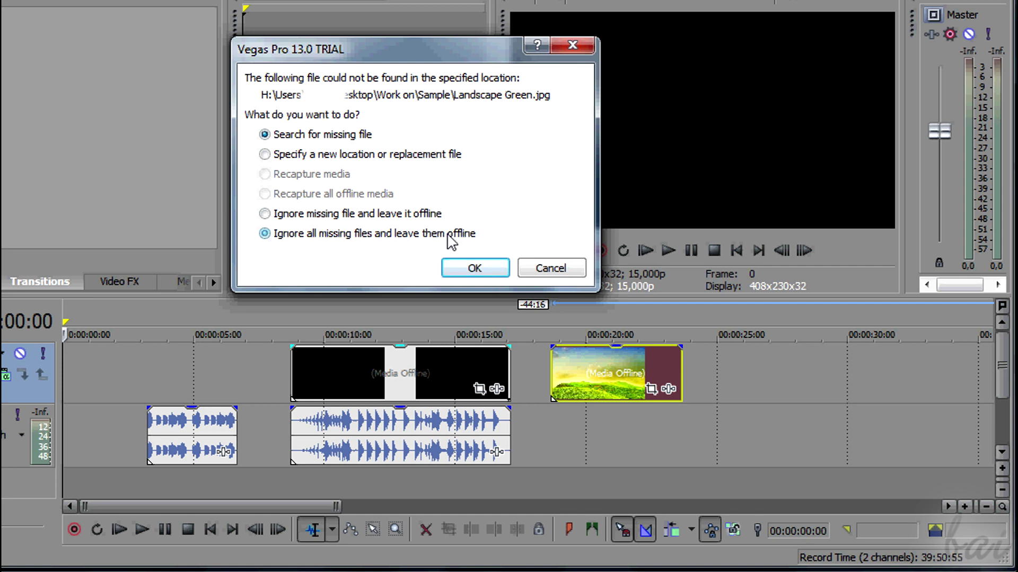
pyautogui.click(474, 269)
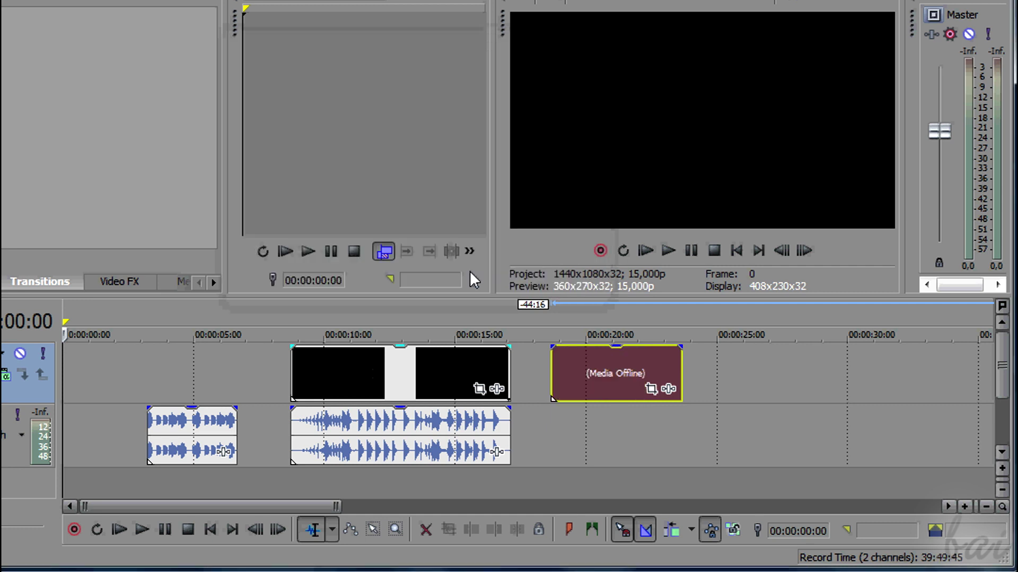
# Step: Set a loop region over the landscape clip and zoom and scroll the timeline to inspect it
pyautogui.click(593, 380)
pyautogui.scroll(4, 640, 380)
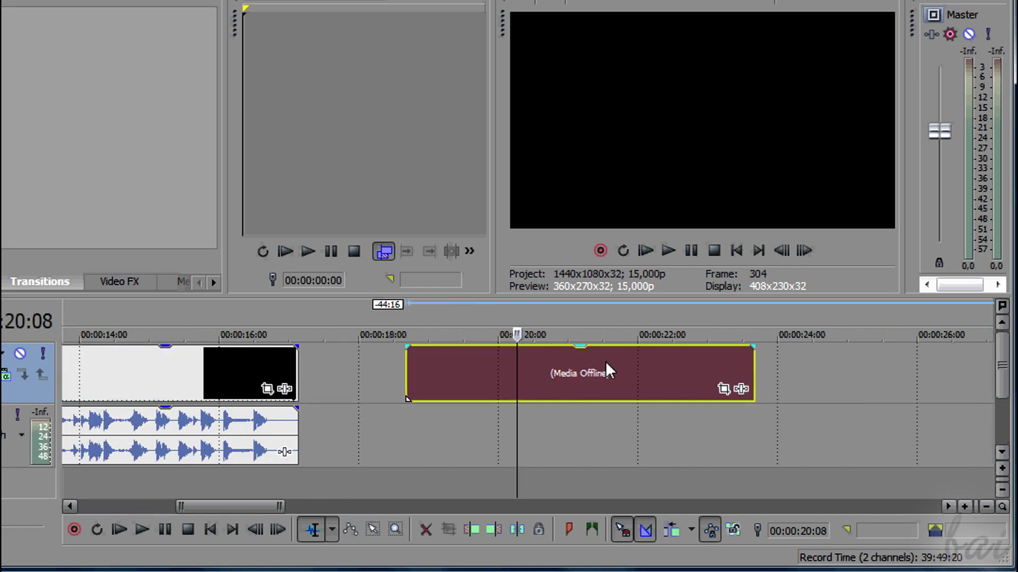
pyautogui.moveTo(532, 318); pyautogui.dragTo(677, 318)
pyautogui.click(527, 318)
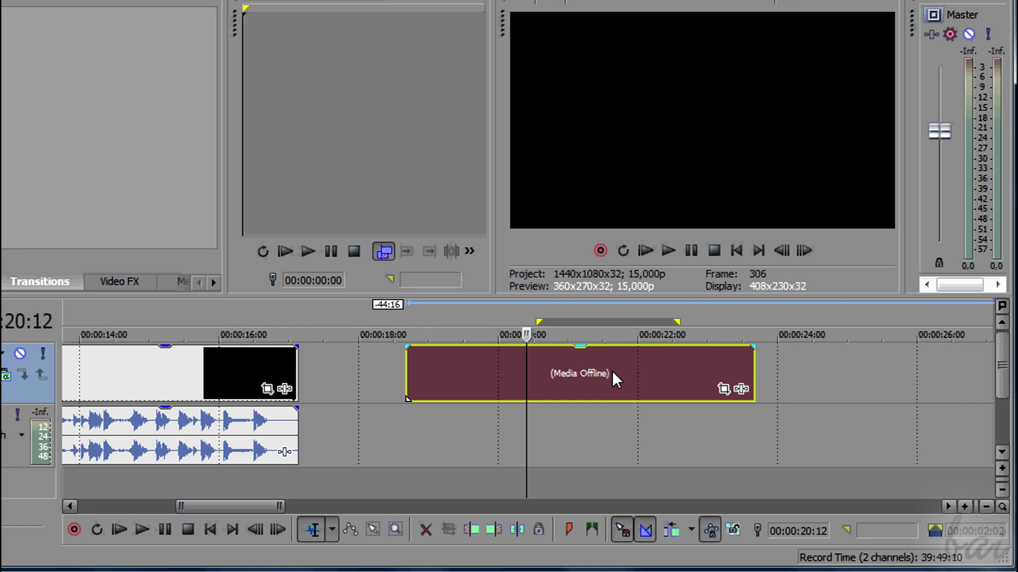
pyautogui.scroll(-2, 611, 370)
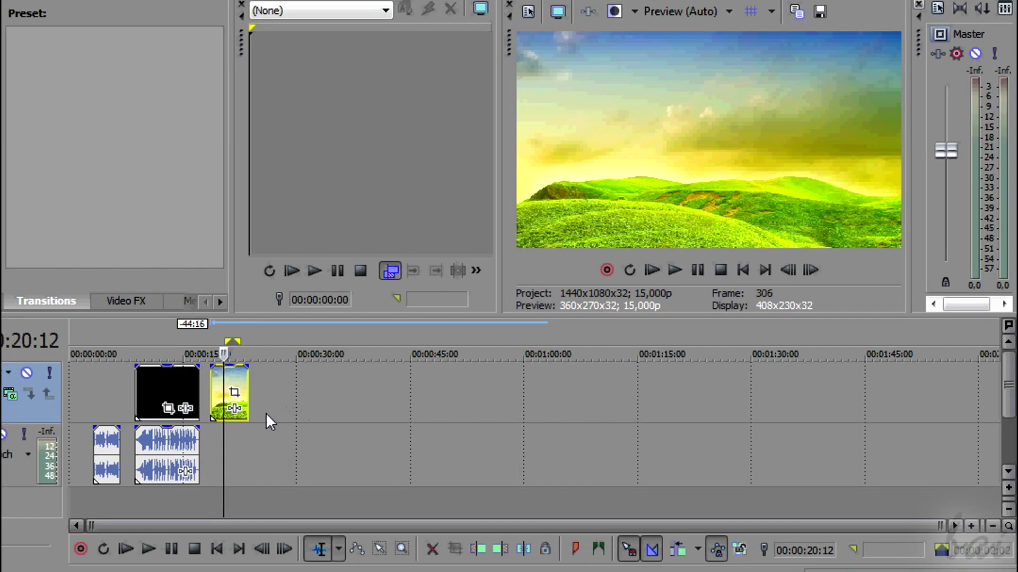
pyautogui.scroll(10, 263, 440)
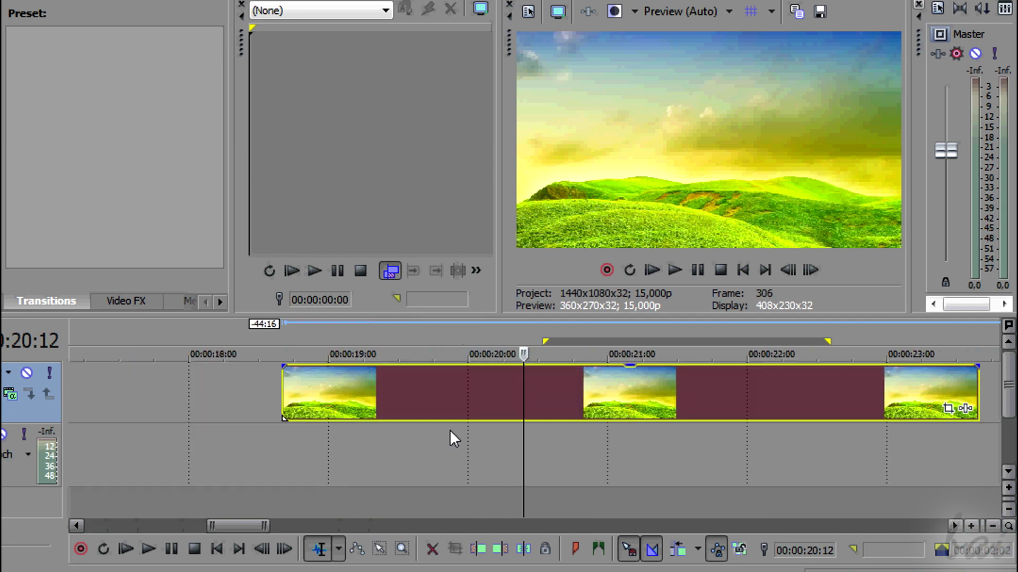
pyautogui.scroll(5, 450, 430)
pyautogui.scroll(-4, 449, 429)
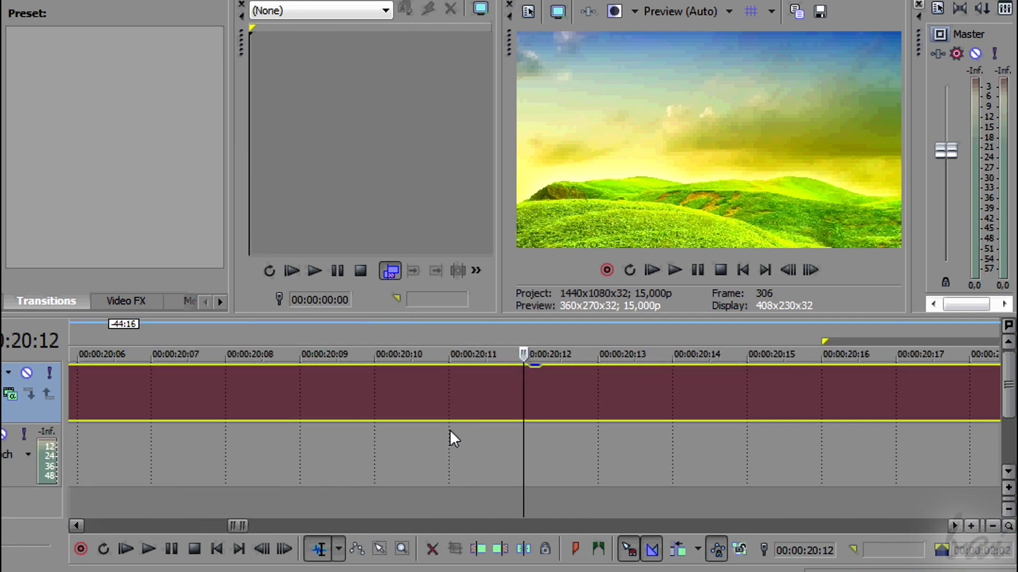
pyautogui.scroll(-10, 450, 430)
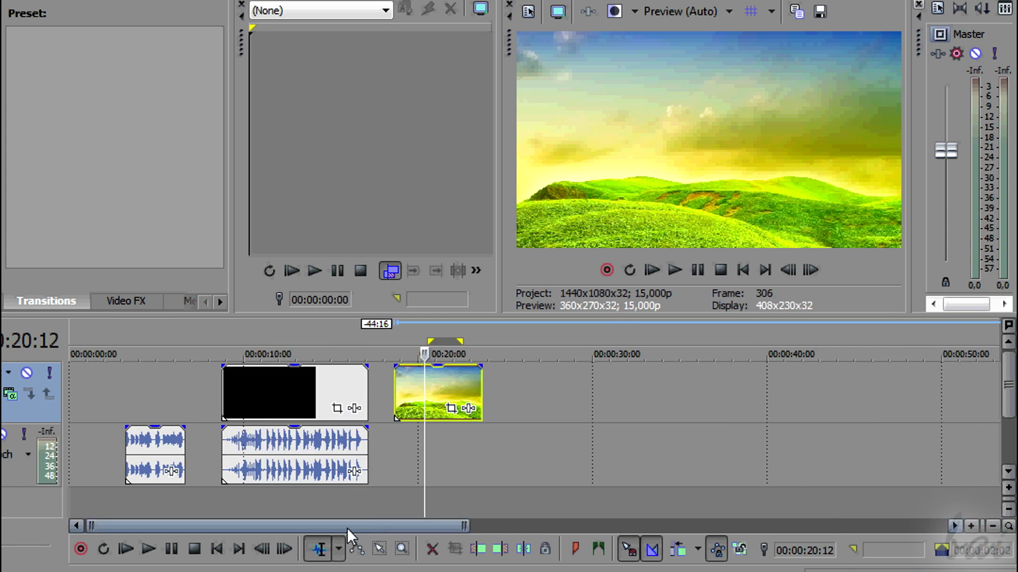
pyautogui.moveTo(347, 527); pyautogui.dragTo(322, 518)
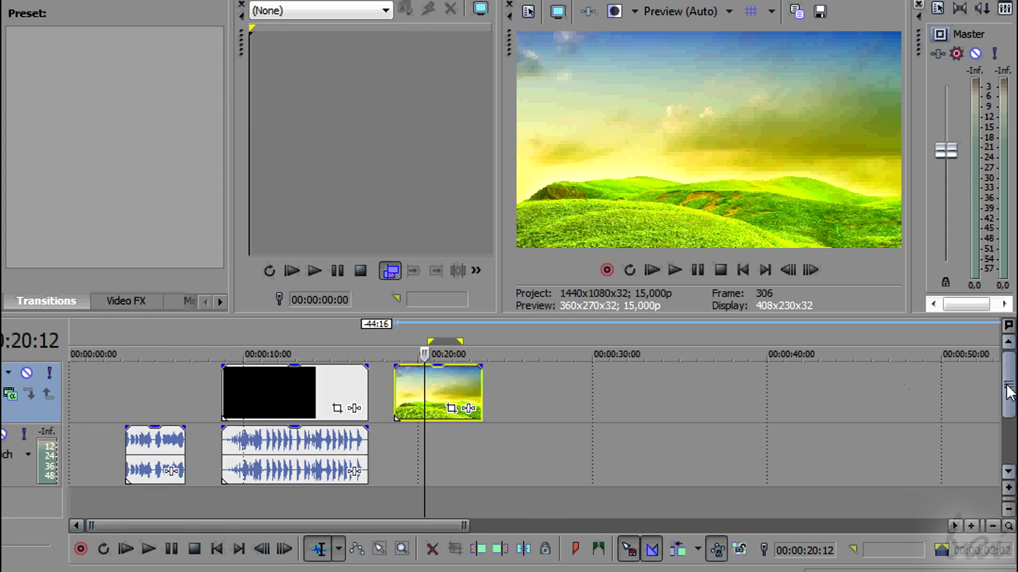
pyautogui.moveTo(1009, 392)
pyautogui.mouseDown()
pyautogui.moveTo(1008, 435)
pyautogui.moveTo(1010, 388)
pyautogui.mouseUp()
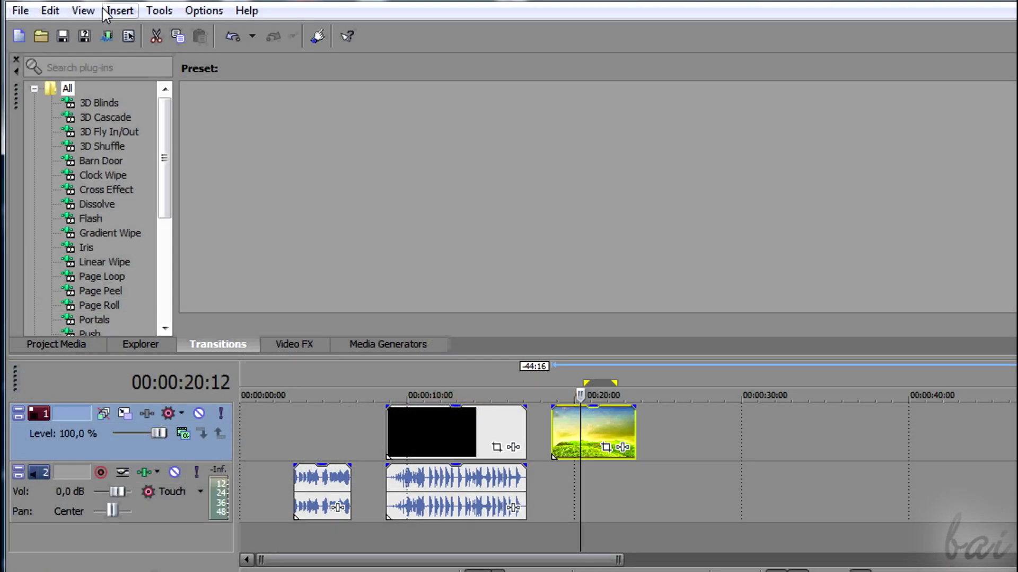
# Step: Reopen the Video Preview window from View > Window
pyautogui.click(83, 11)
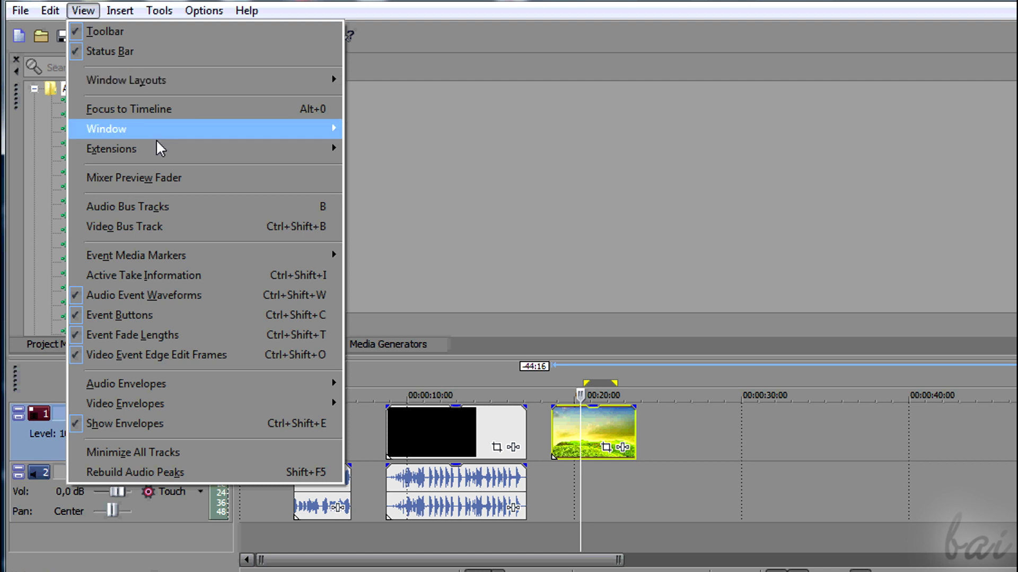
pyautogui.moveTo(163, 134)
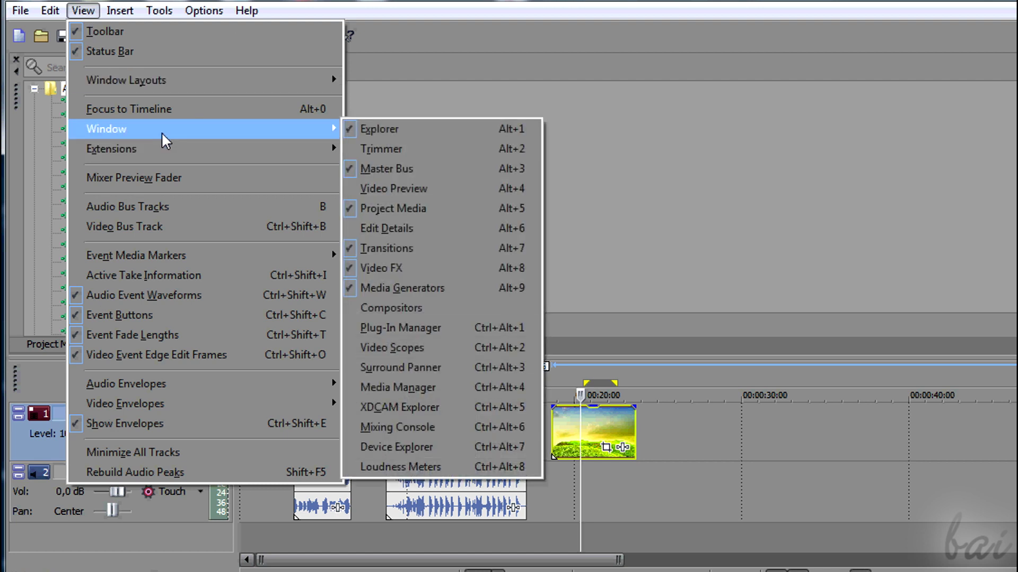
pyautogui.click(462, 185)
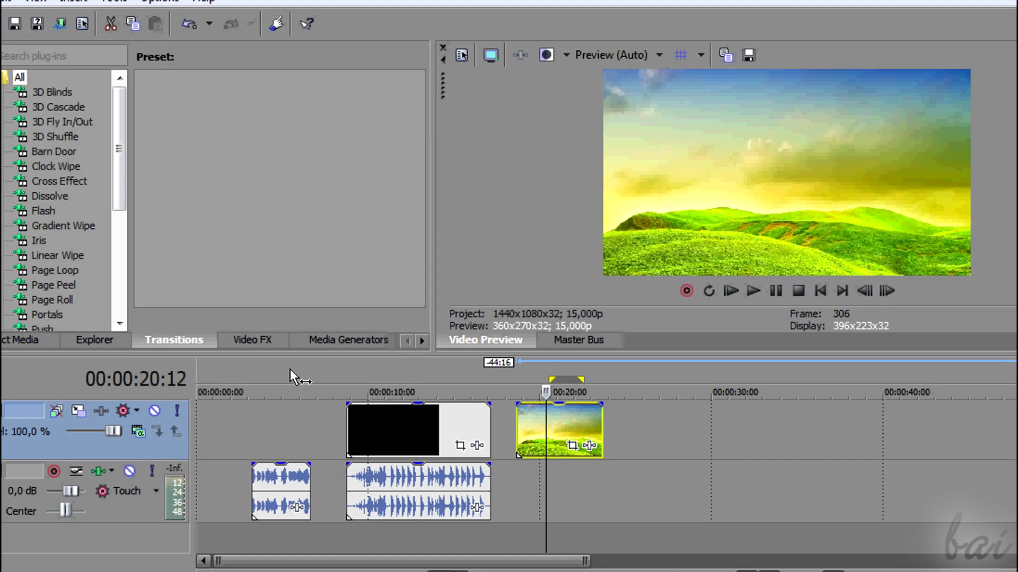
# Step: Scrub to the intro's title frame and play it back from about 10 seconds
pyautogui.click(279, 375)
pyautogui.click(367, 374)
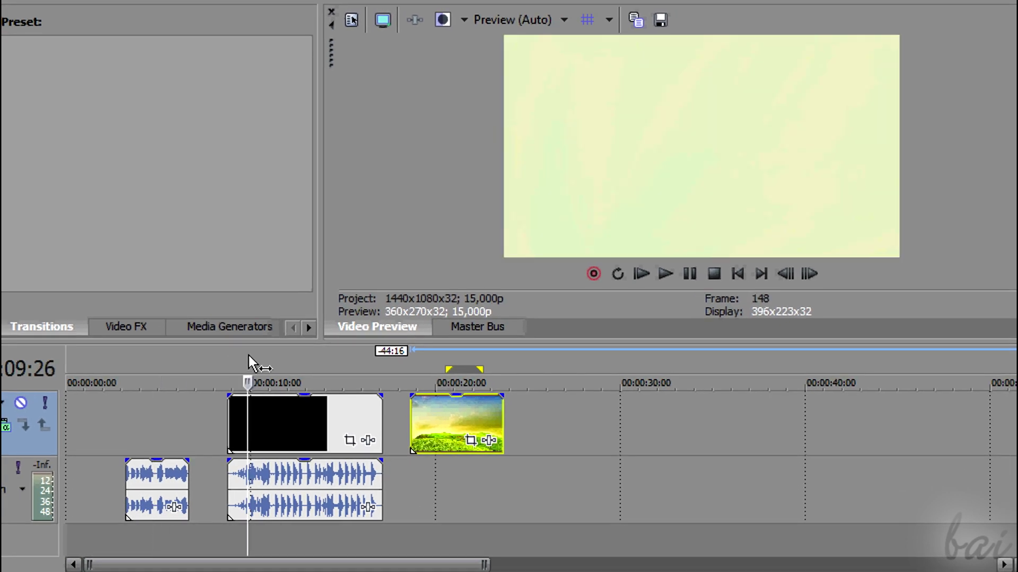
pyautogui.moveTo(270, 355); pyautogui.dragTo(213, 367)
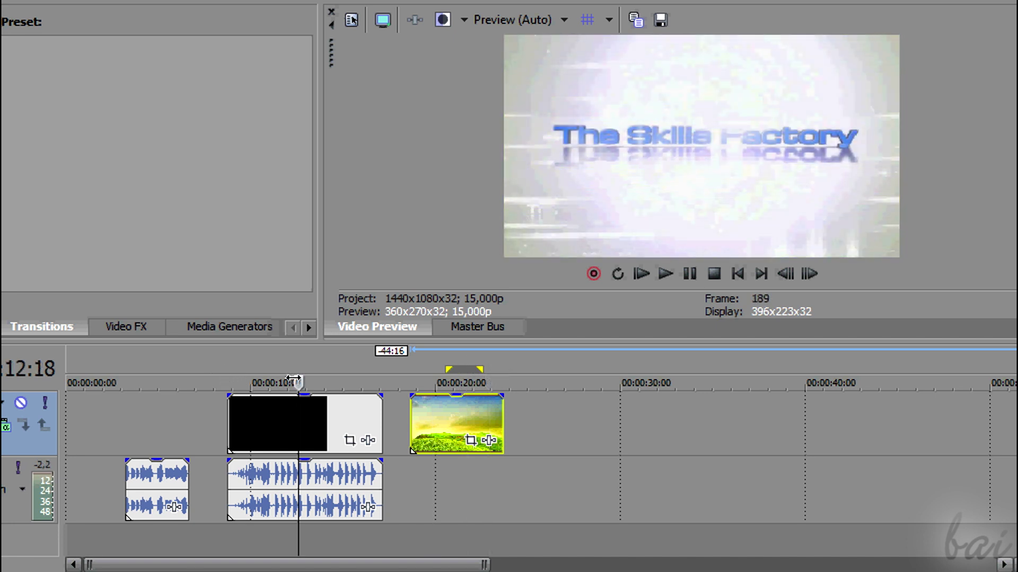
pyautogui.press('space')
pyautogui.moveTo(297, 380)
pyautogui.mouseDown()
pyautogui.moveTo(247, 380)
pyautogui.moveTo(337, 381)
pyautogui.moveTo(284, 381)
pyautogui.mouseUp()
pyautogui.press('space')
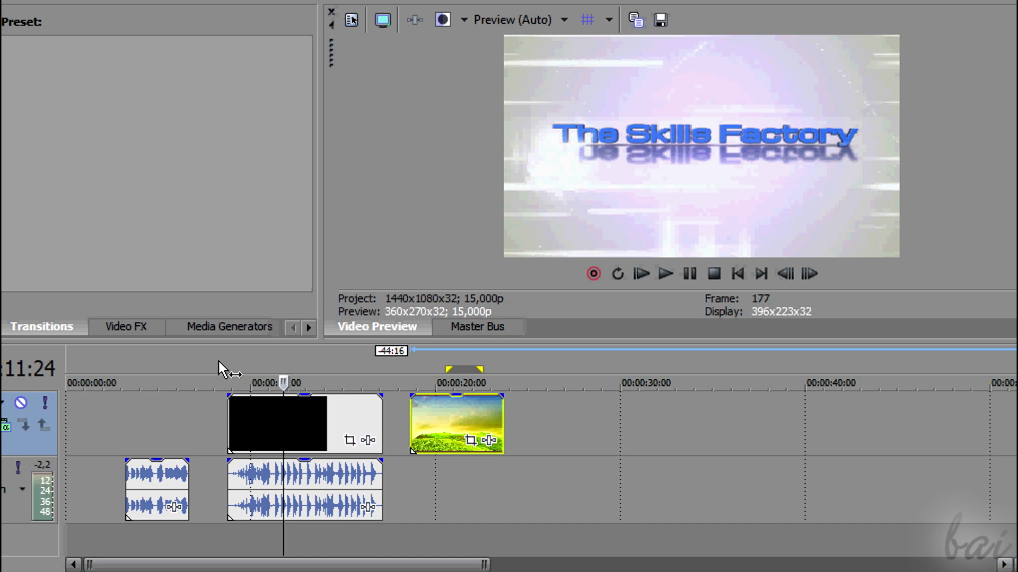
# Step: Mark a time selection near the intro, then play, pause and stop it from before the clip
pyautogui.moveTo(218, 360); pyautogui.dragTo(345, 372)
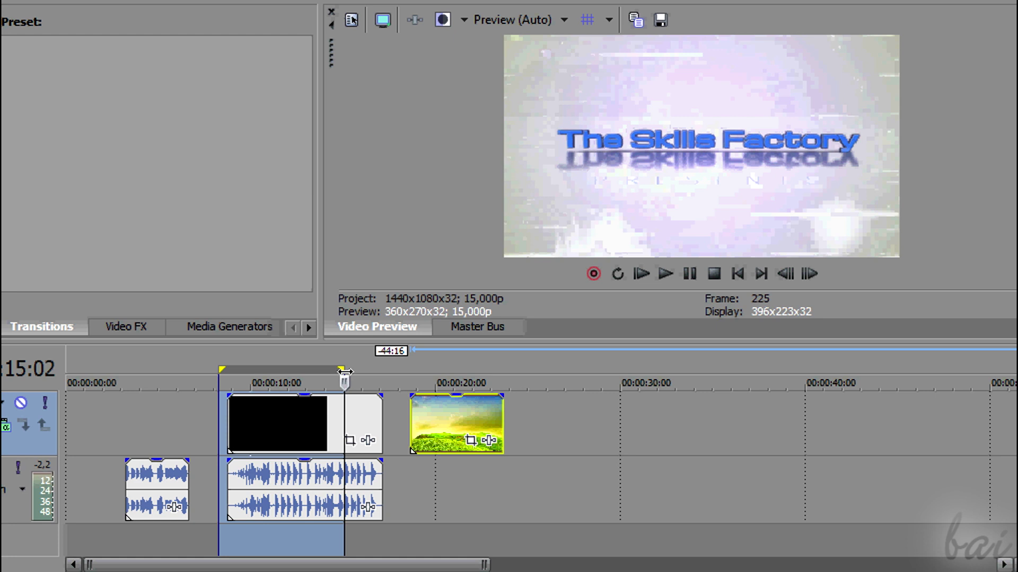
pyautogui.click(291, 403)
pyautogui.click(198, 354)
pyautogui.click(665, 274)
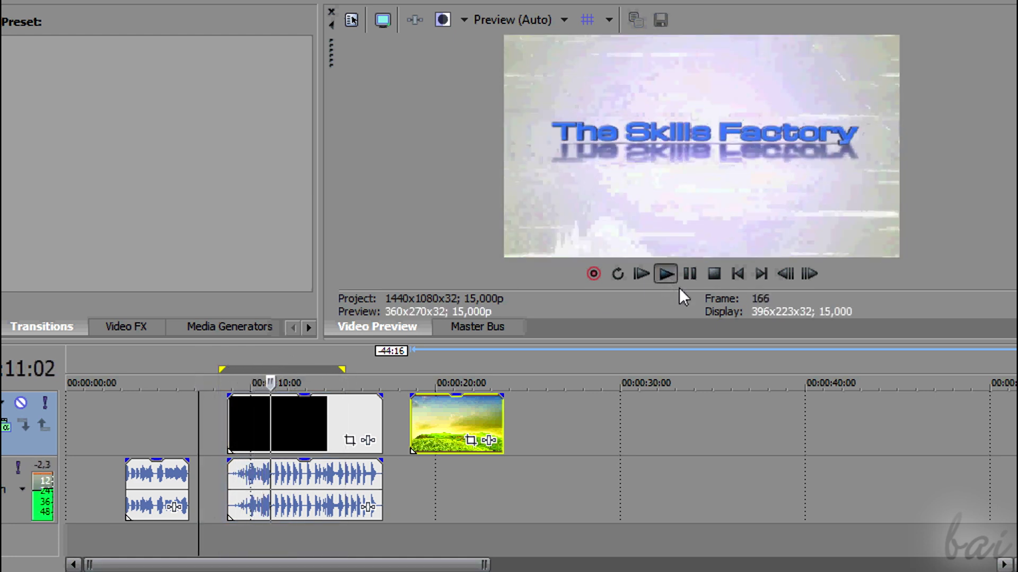
pyautogui.click(695, 278)
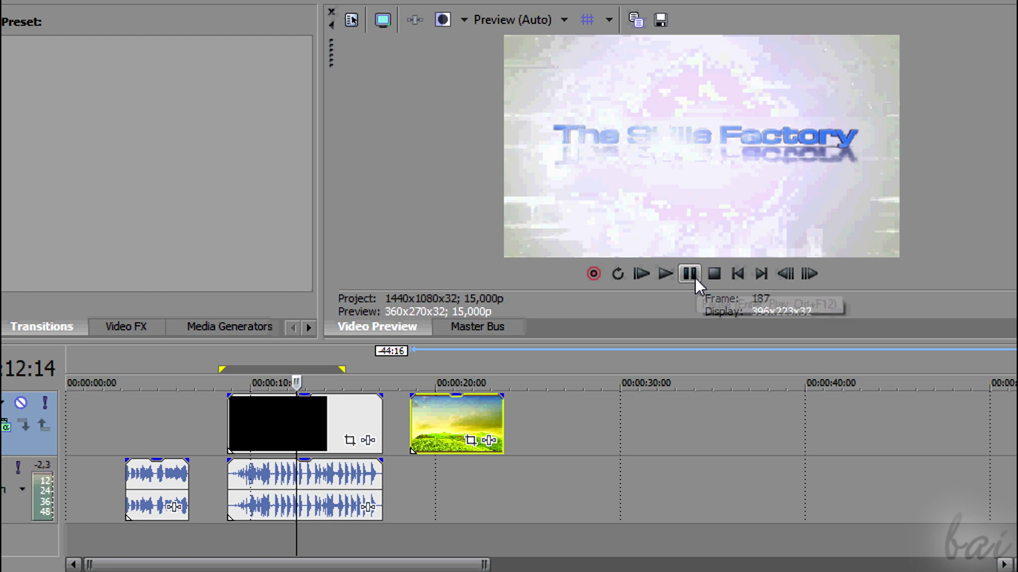
pyautogui.click(665, 273)
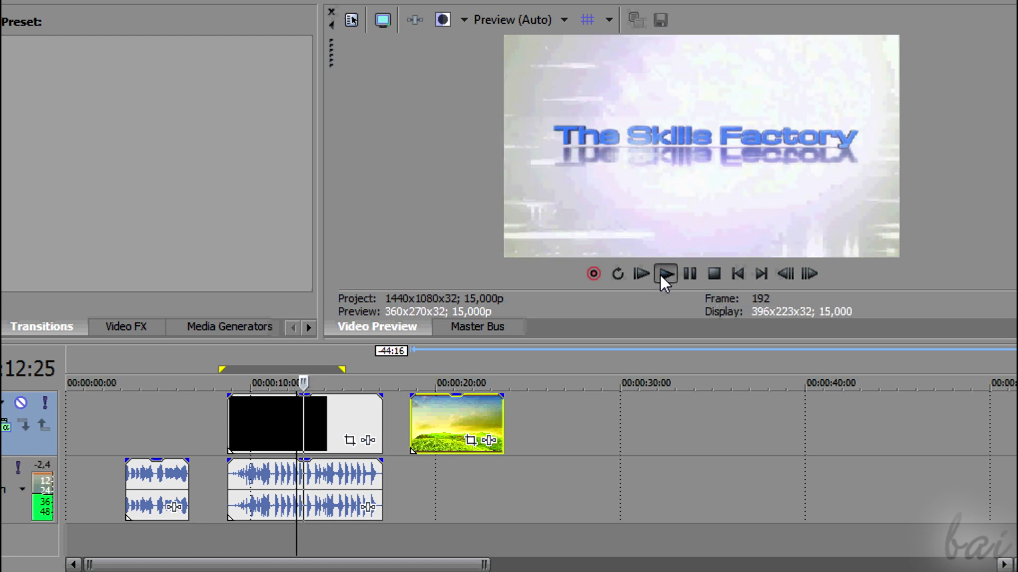
pyautogui.click(688, 274)
# Step: Select a short region at the intro's start and play it with Loop Playback on
pyautogui.moveTo(228, 356); pyautogui.dragTo(270, 356)
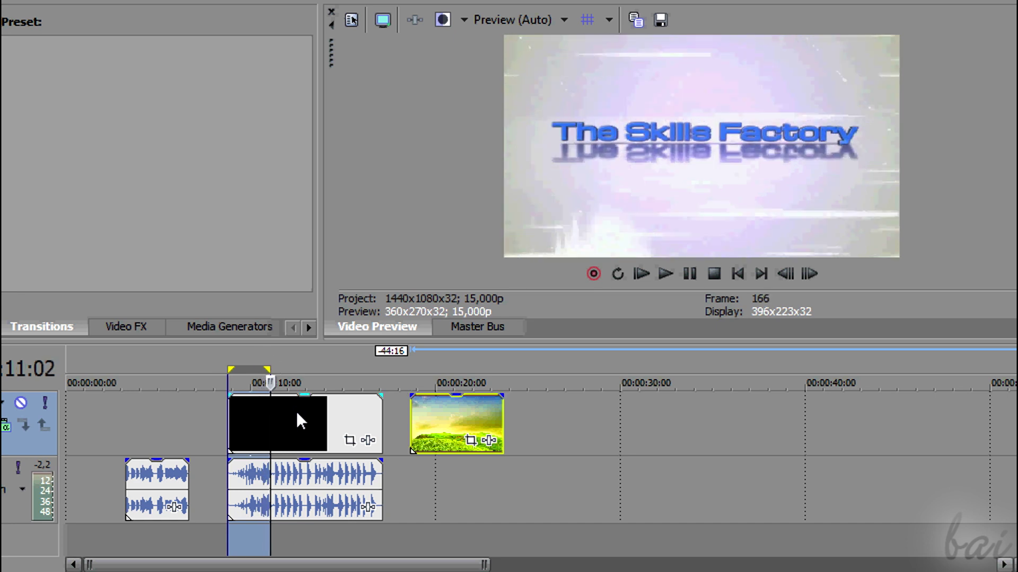
pyautogui.click(665, 274)
pyautogui.click(622, 271)
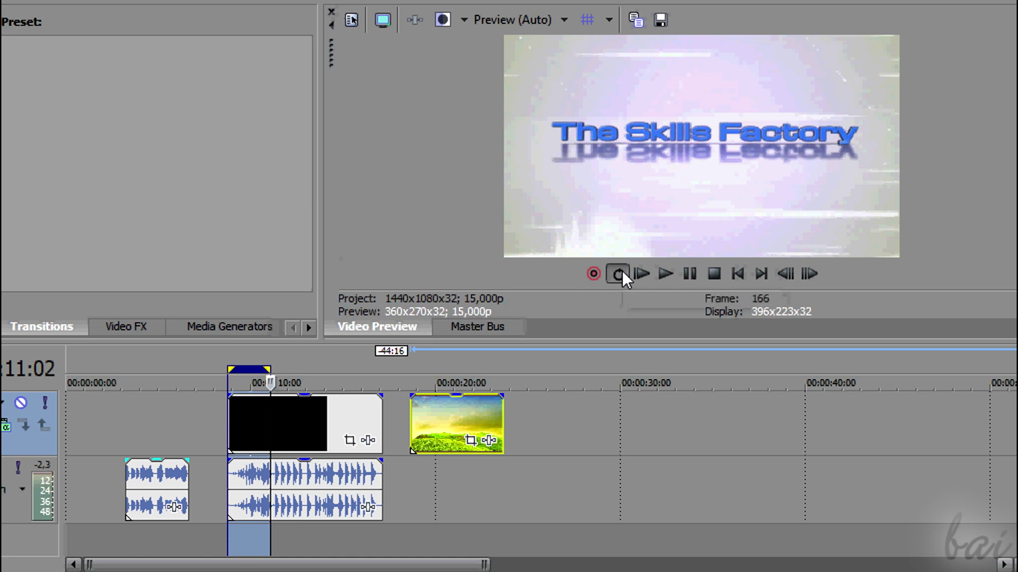
pyautogui.click(667, 274)
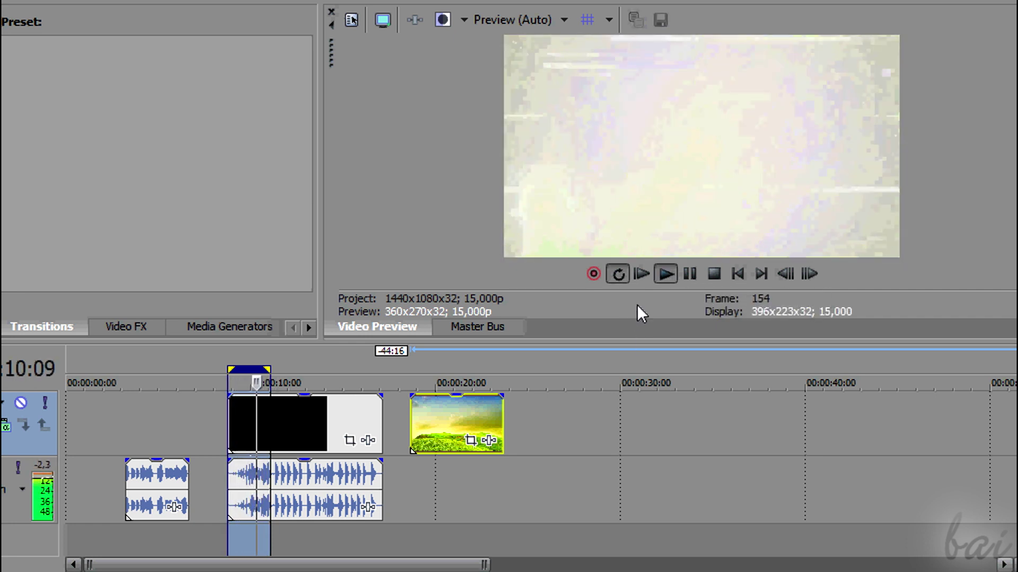
# Step: Turn Loop Playback off and start and stop playback several times over the opening audio clip
pyautogui.click(620, 272)
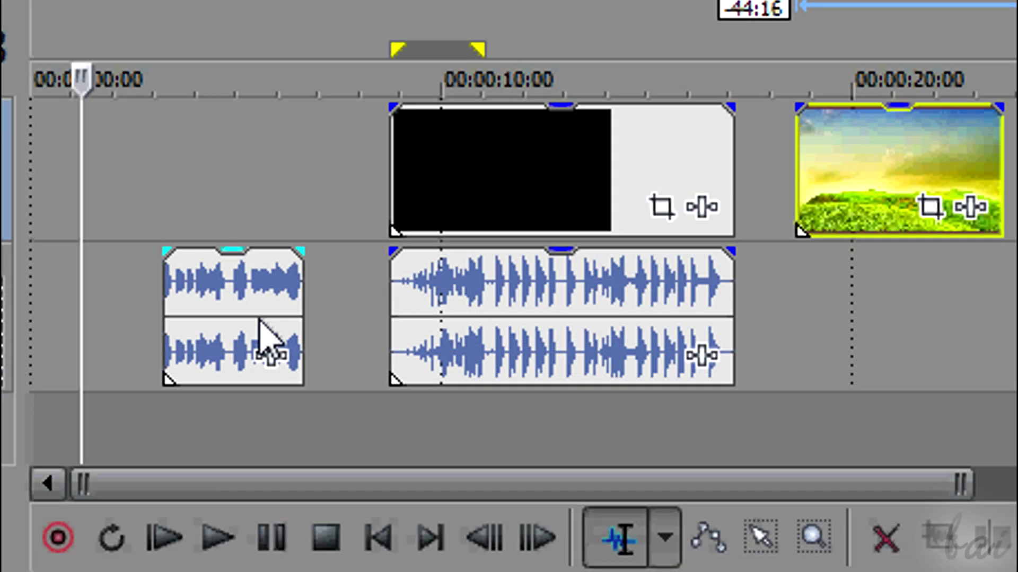
pyautogui.press('space')
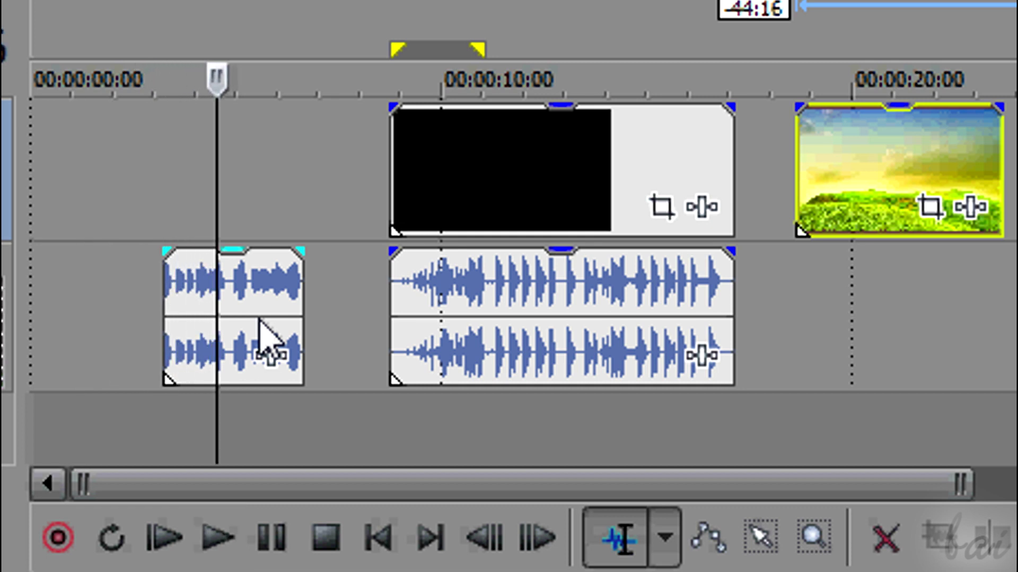
pyautogui.press('Return')
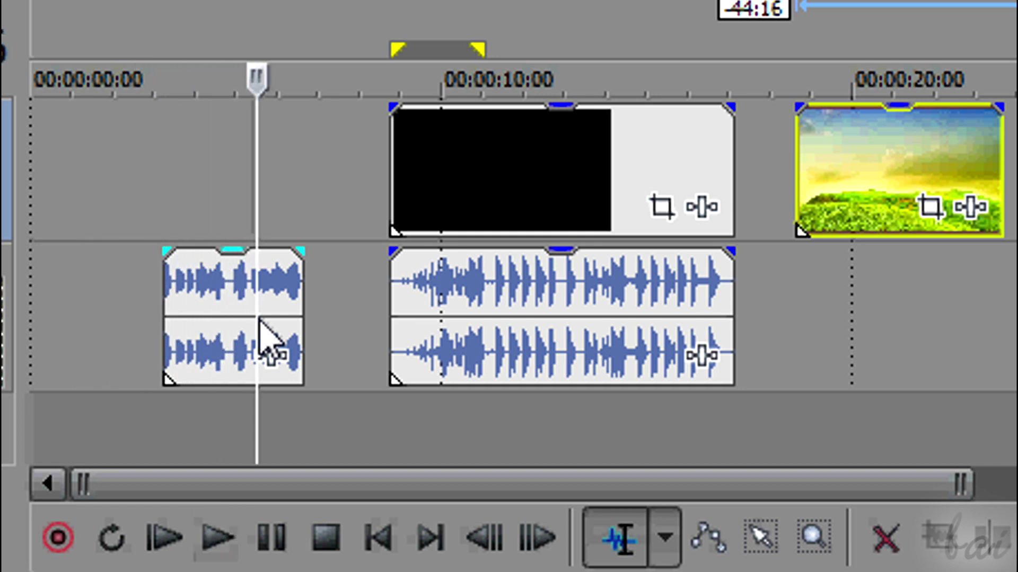
pyautogui.press('space')
pyautogui.press('Return')
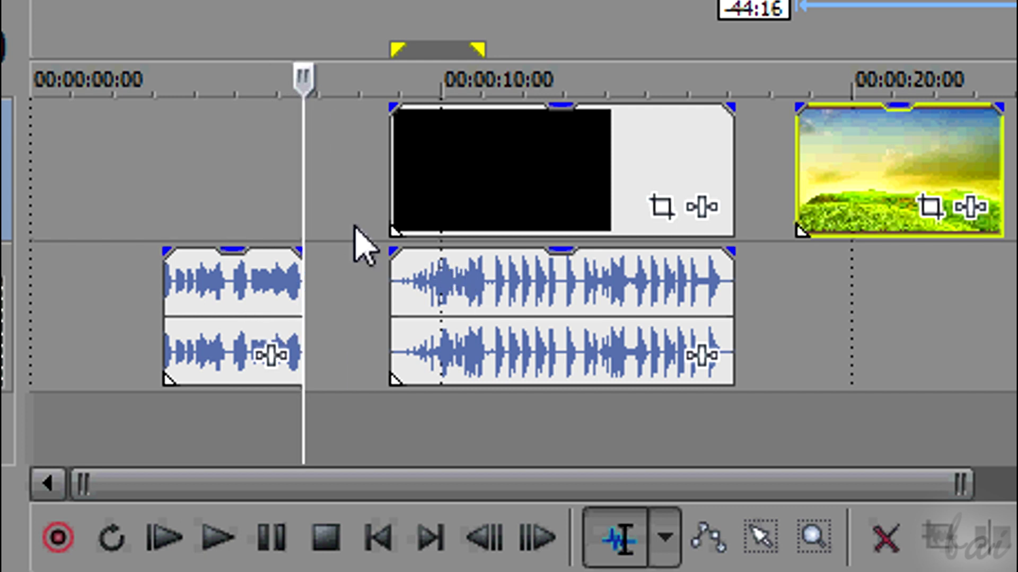
pyautogui.press('space')
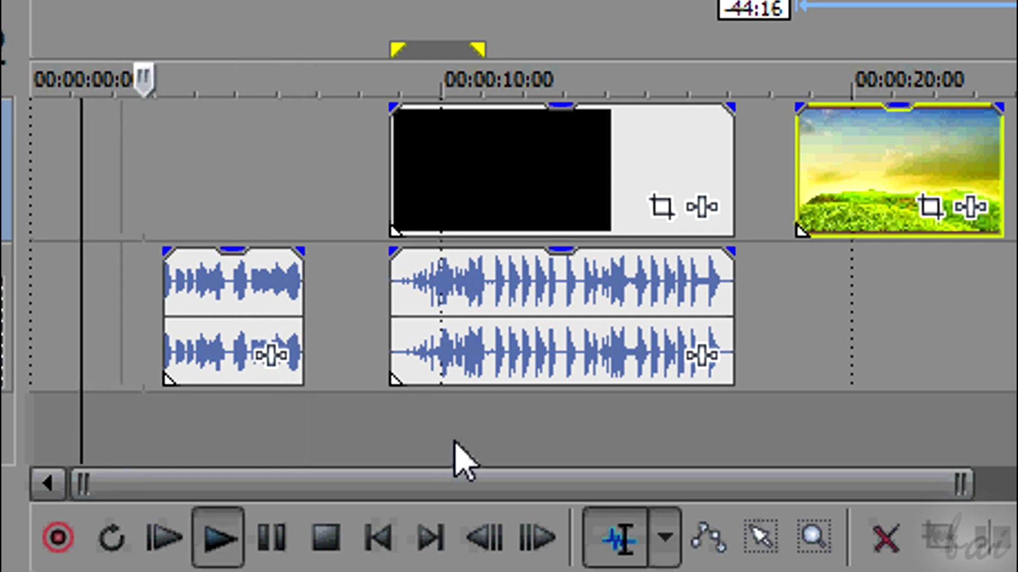
pyautogui.press('space')
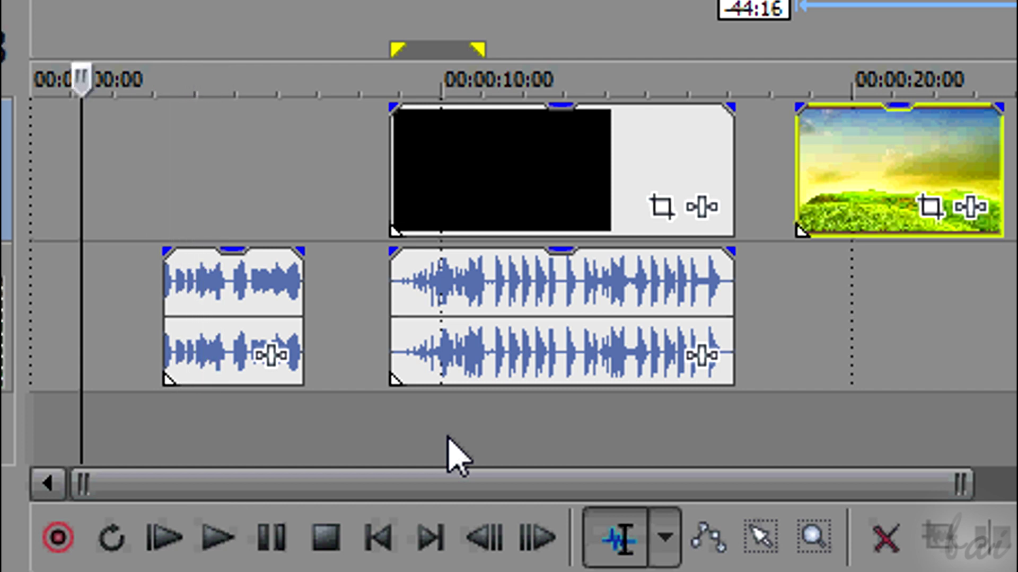
pyautogui.press('space')
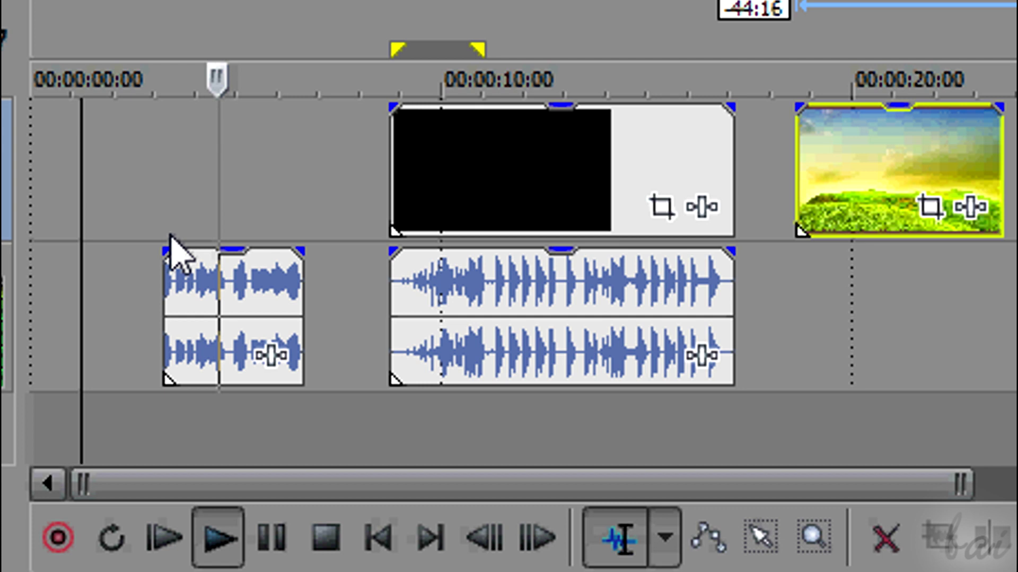
pyautogui.press('space')
pyautogui.click(268, 341)
pyautogui.press('space')
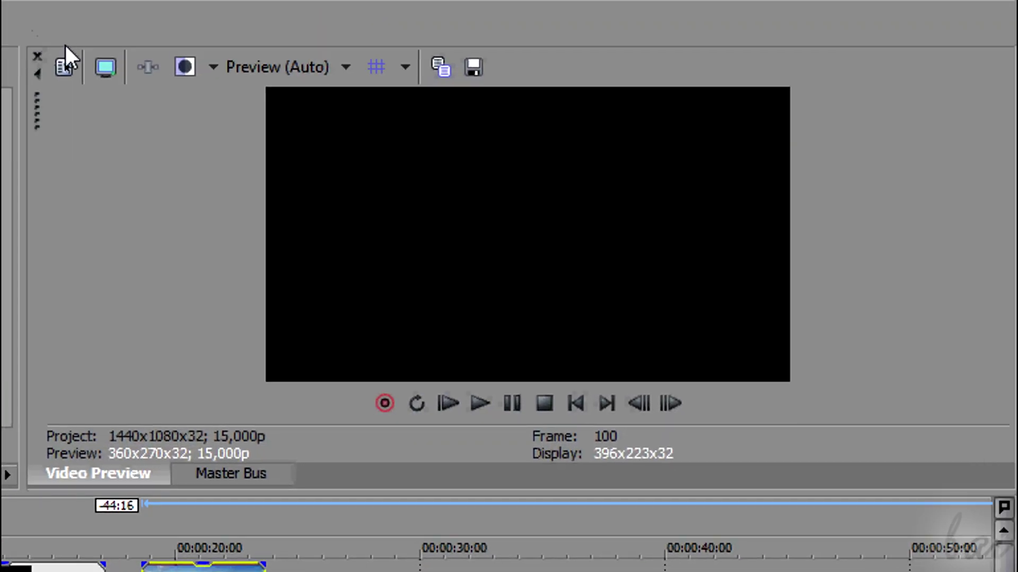
pyautogui.click(31, 513)
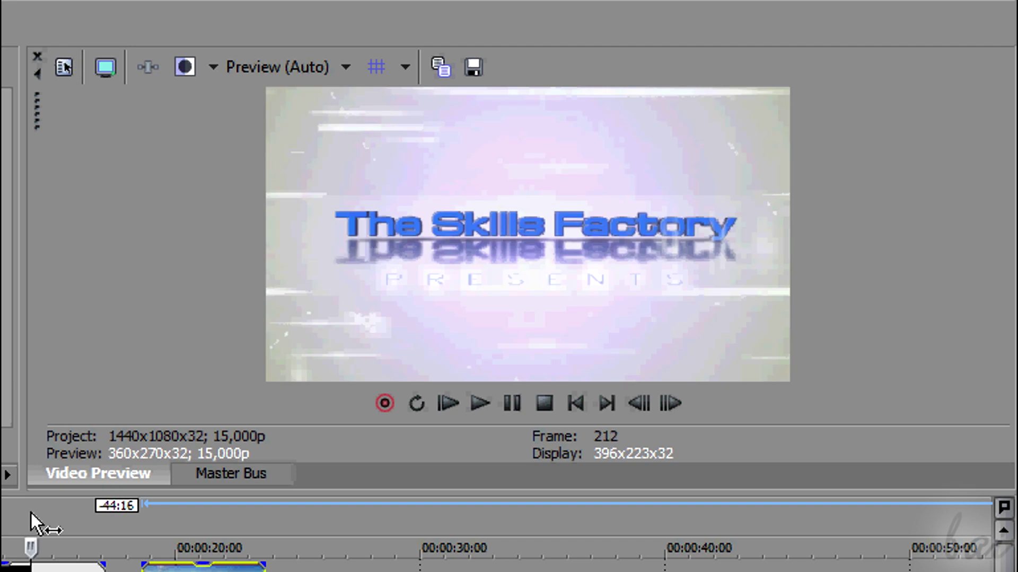
pyautogui.click(62, 68)
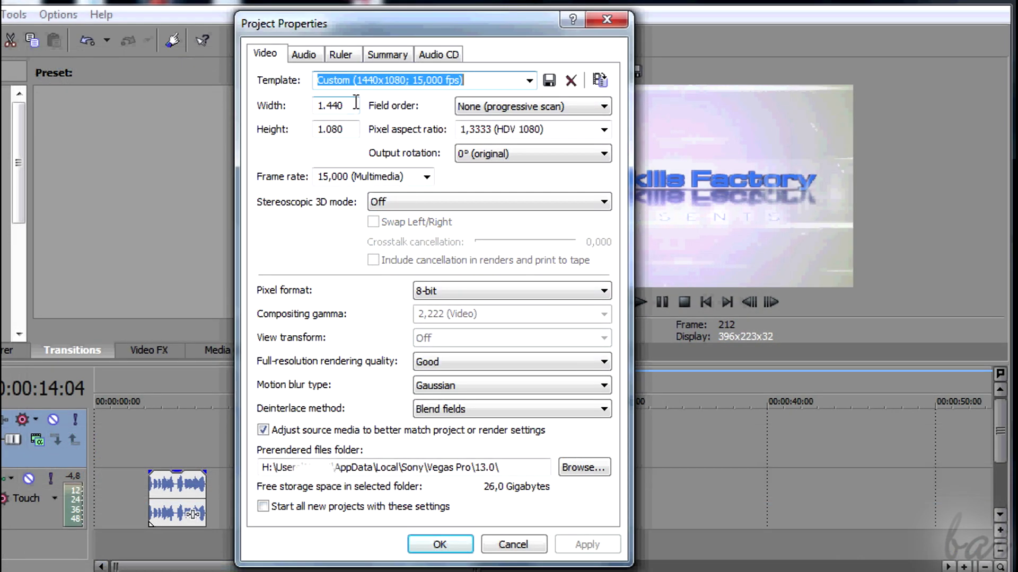
pyautogui.click(342, 105)
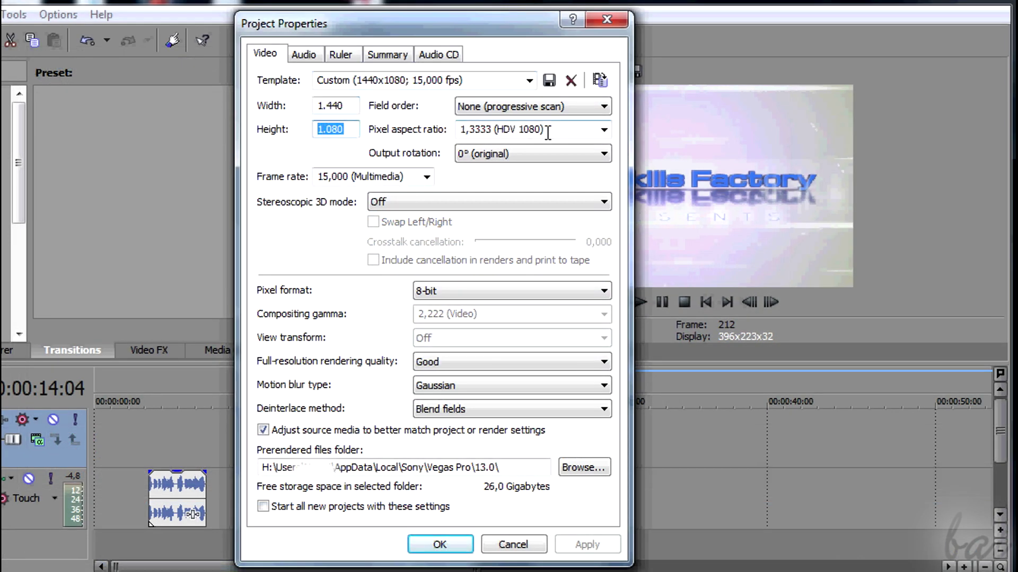
pyautogui.click(594, 132)
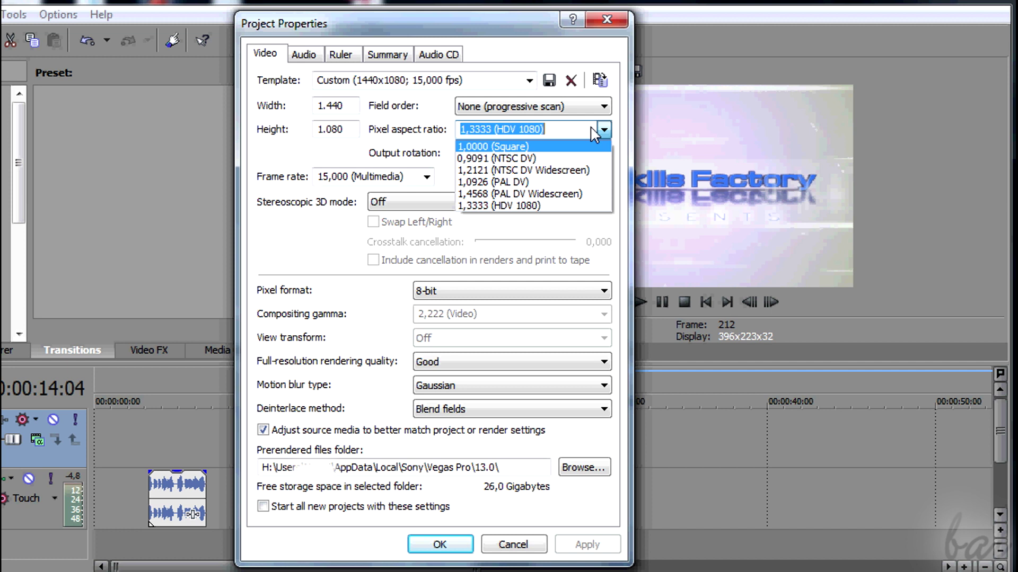
pyautogui.click(604, 130)
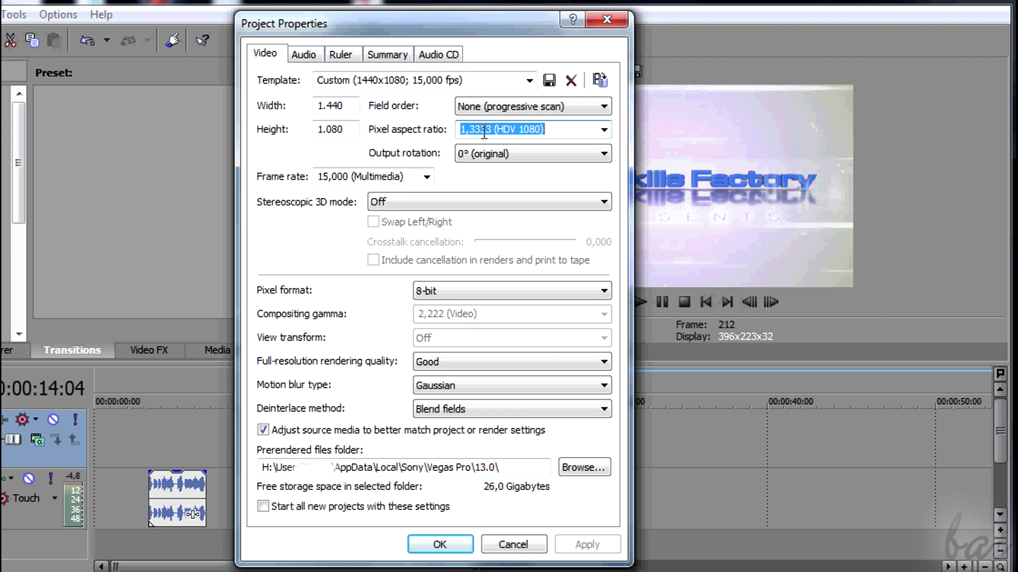
pyautogui.click(305, 55)
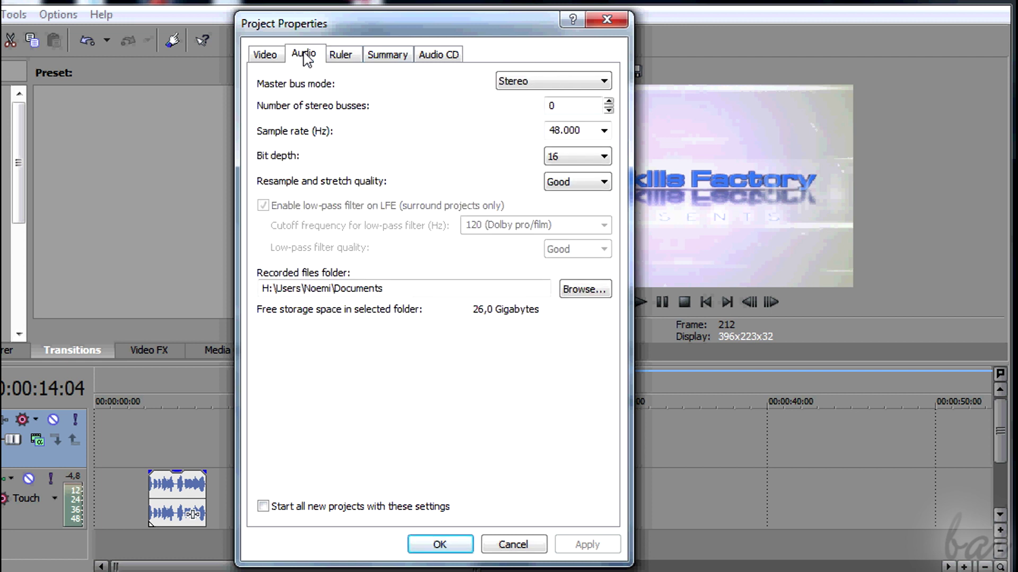
pyautogui.click(340, 55)
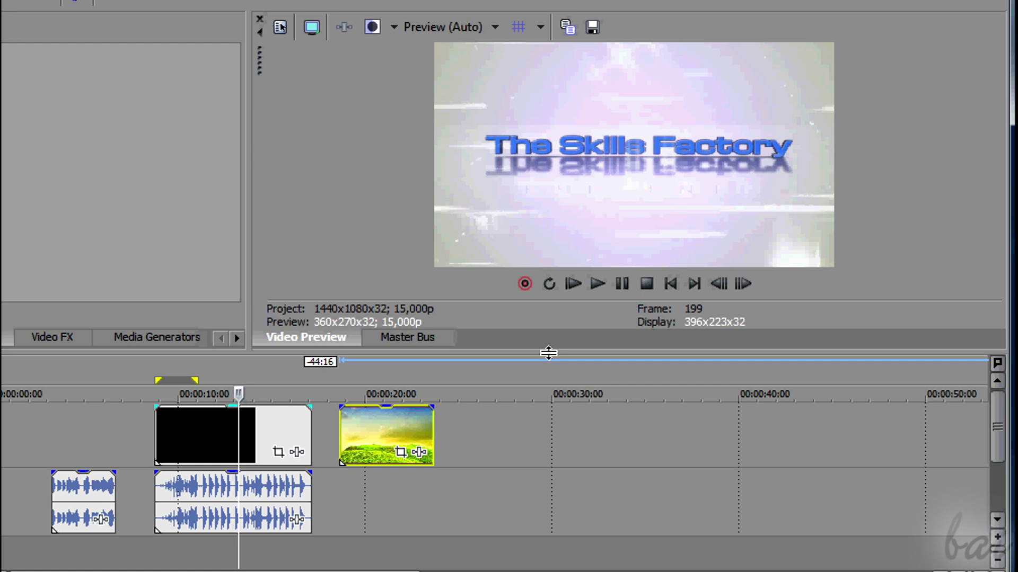
# Step: Enlarge the video preview area and set preview quality to Best (Full)
pyautogui.moveTo(549, 353); pyautogui.dragTo(473, 565)
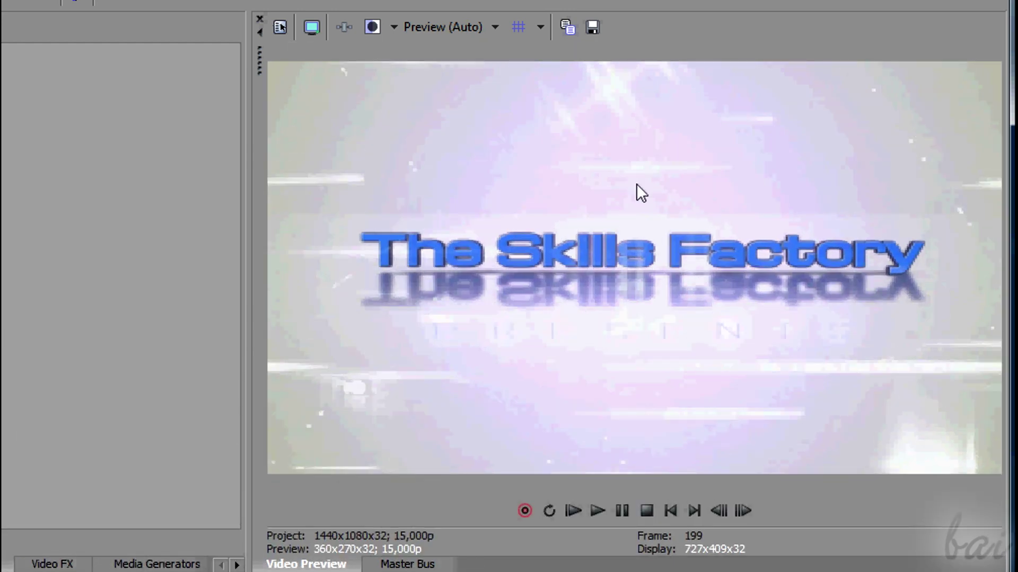
pyautogui.click(494, 26)
pyautogui.moveTo(472, 123)
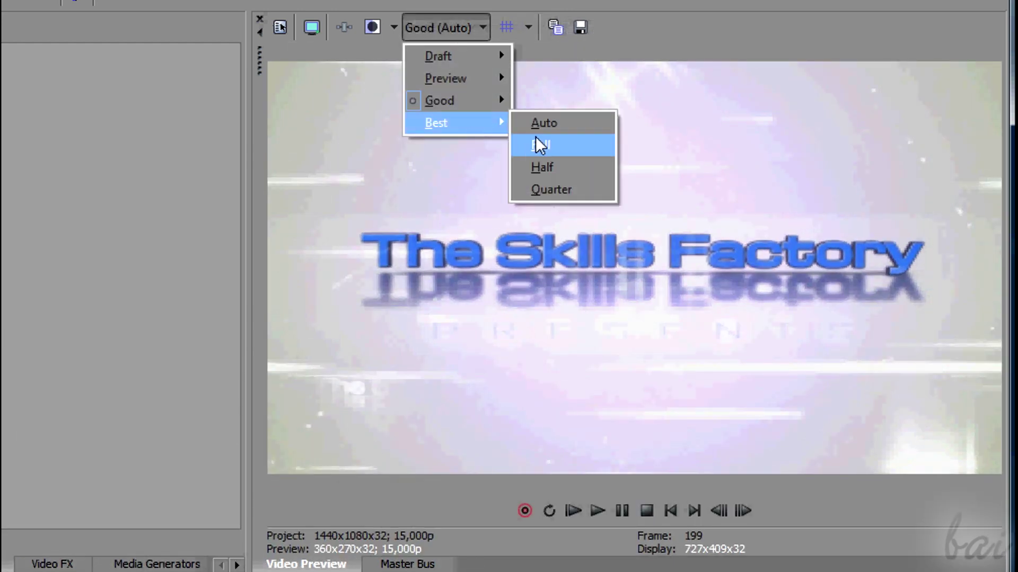
pyautogui.click(543, 141)
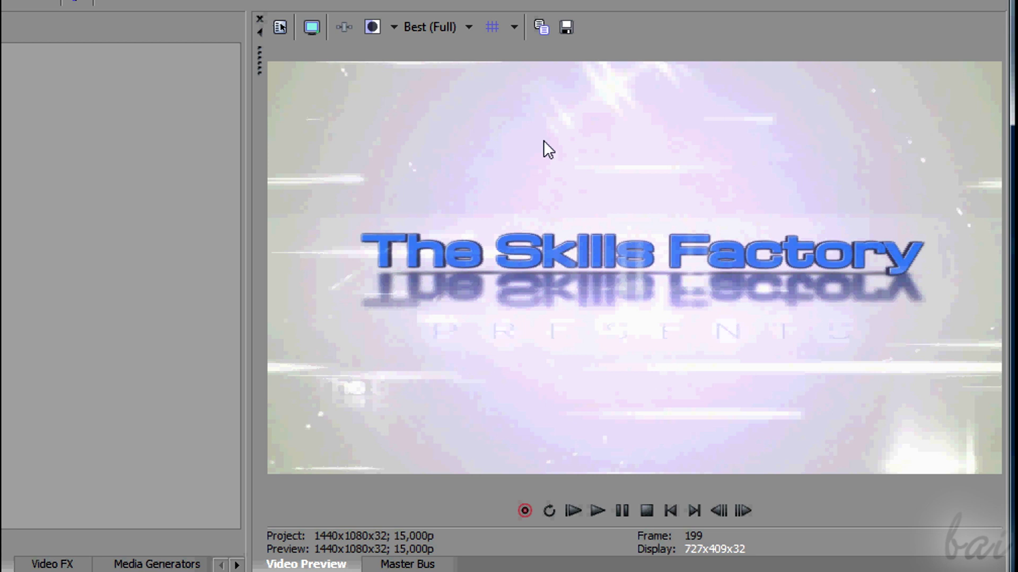
# Step: Lower the preview quality to Preview (Half)
pyautogui.click(460, 34)
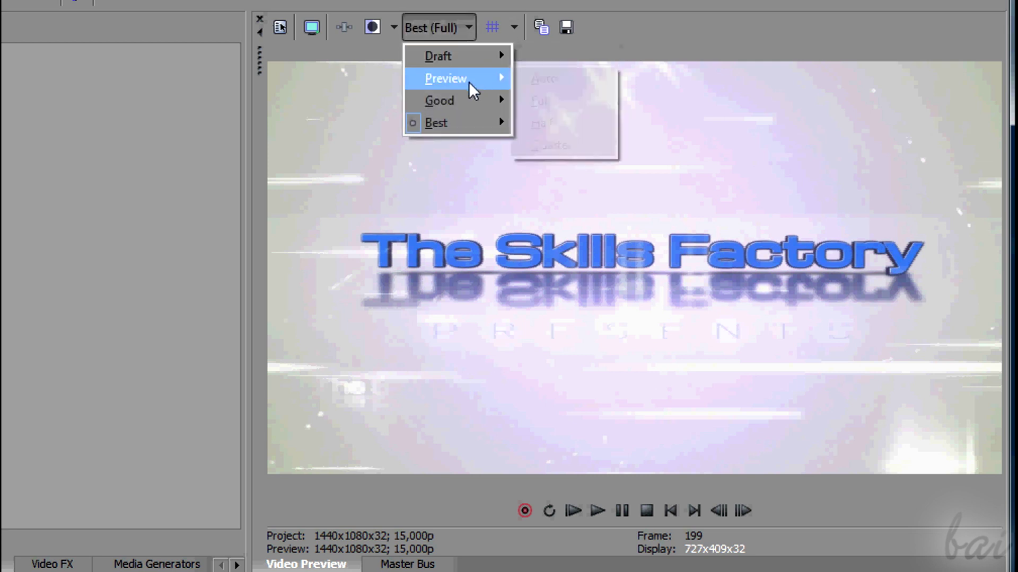
pyautogui.moveTo(470, 81)
pyautogui.click(543, 129)
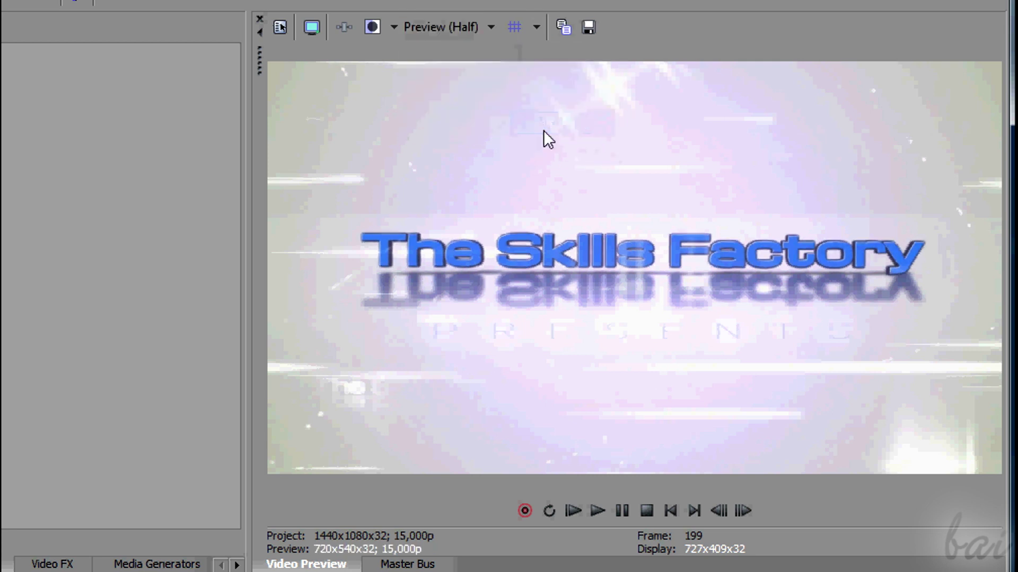
pyautogui.click(482, 30)
# Step: Switch preview to Draft (Full), extend the loop region to about 12 seconds and clear the selection
pyautogui.moveTo(477, 57)
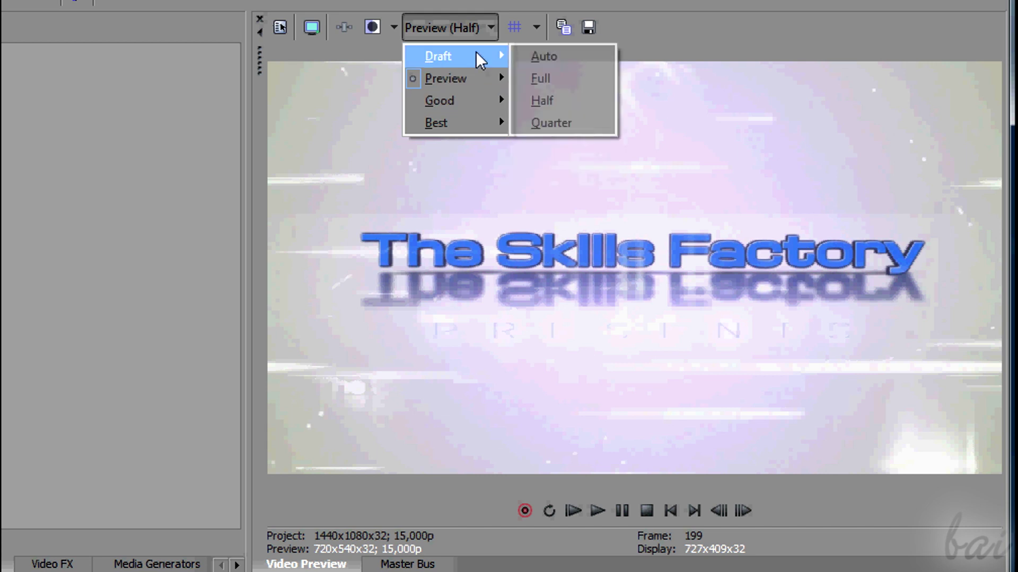
pyautogui.click(556, 122)
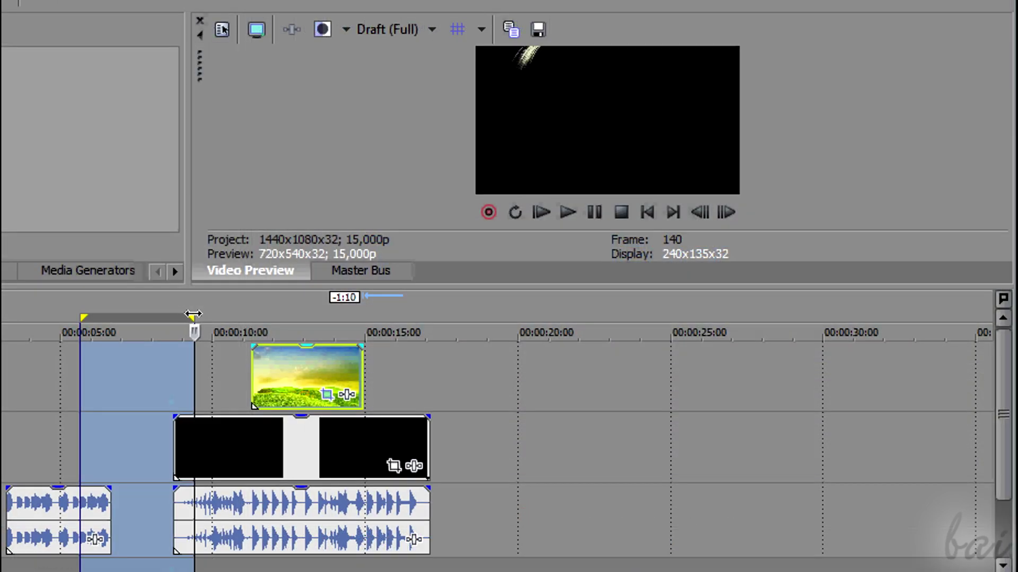
pyautogui.moveTo(212, 314)
pyautogui.mouseDown()
pyautogui.moveTo(392, 313)
pyautogui.moveTo(281, 313)
pyautogui.mouseUp()
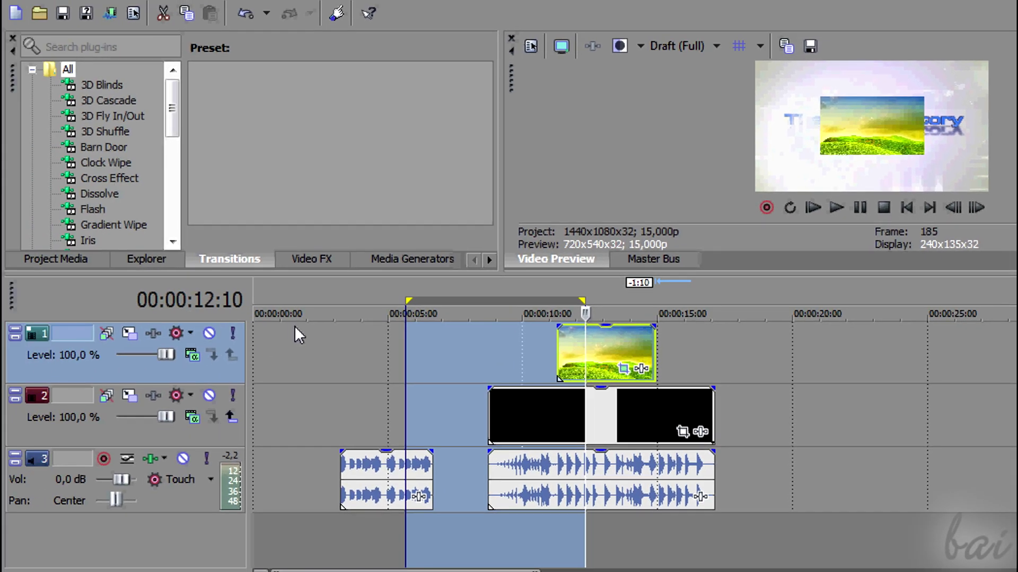
pyautogui.click(202, 372)
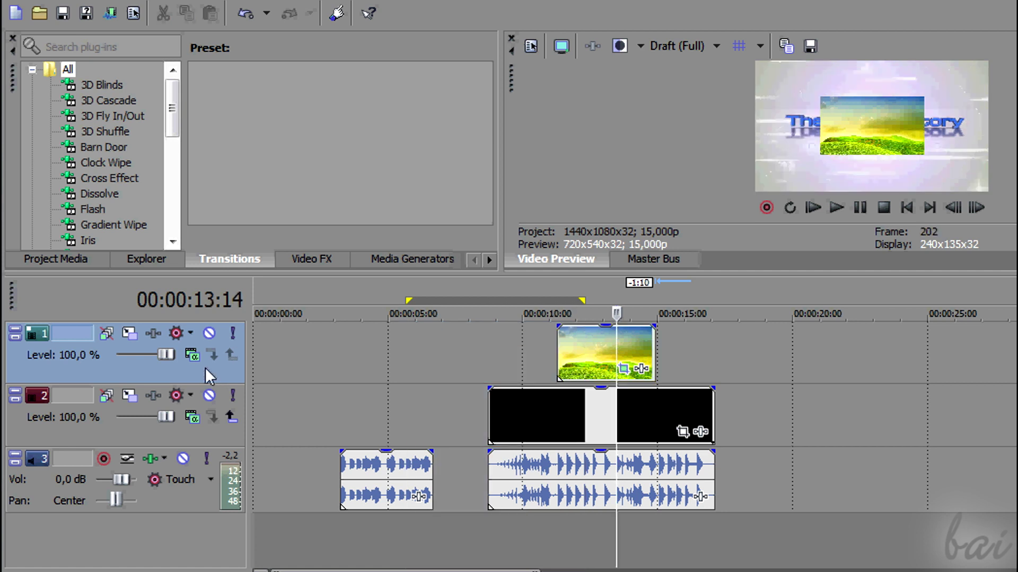
# Step: Move the landscape track below the intro track, then put it back on top
pyautogui.moveTo(188, 373); pyautogui.dragTo(197, 431)
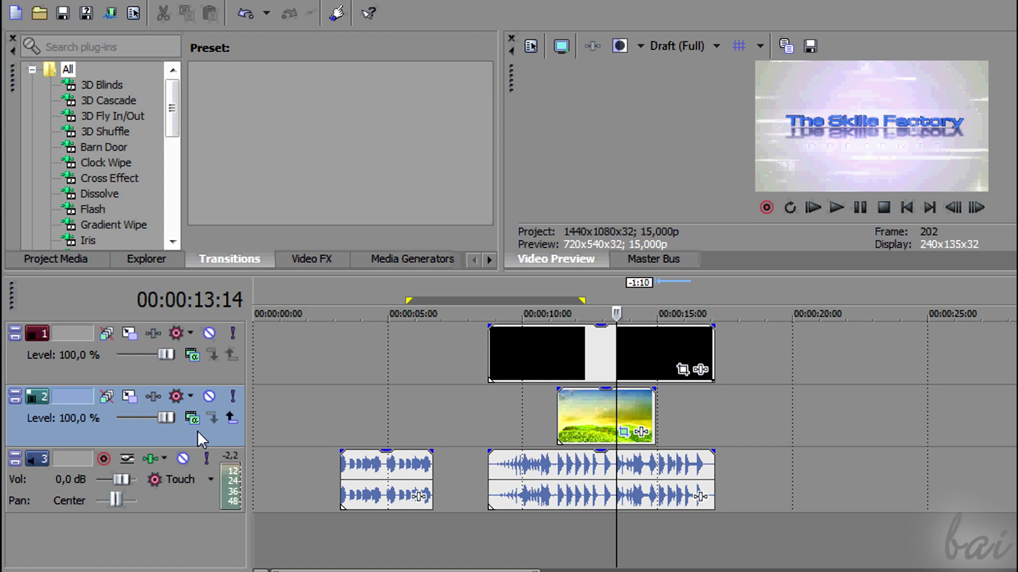
pyautogui.moveTo(167, 436); pyautogui.dragTo(179, 399)
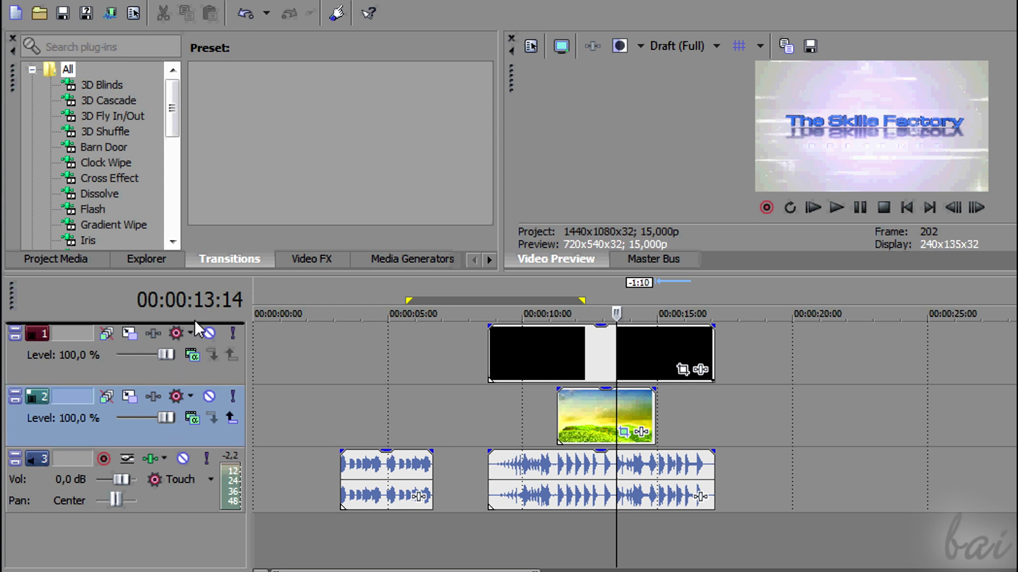
pyautogui.moveTo(194, 320); pyautogui.dragTo(194, 320)
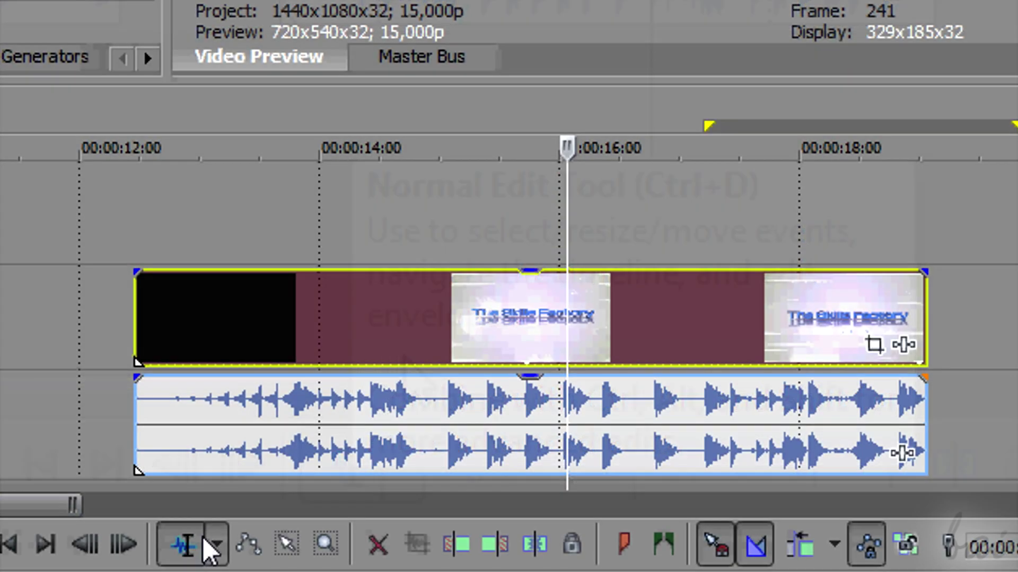
pyautogui.click(407, 465)
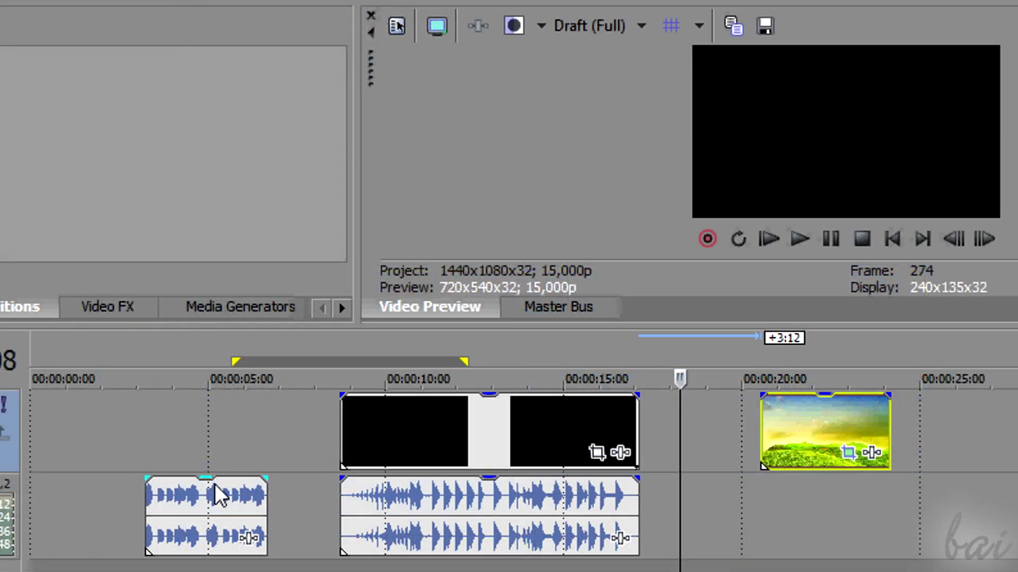
# Step: Select the short audio and intro clips, then box-select the intro video and audio with the Selection Edit Tool
pyautogui.click(217, 500)
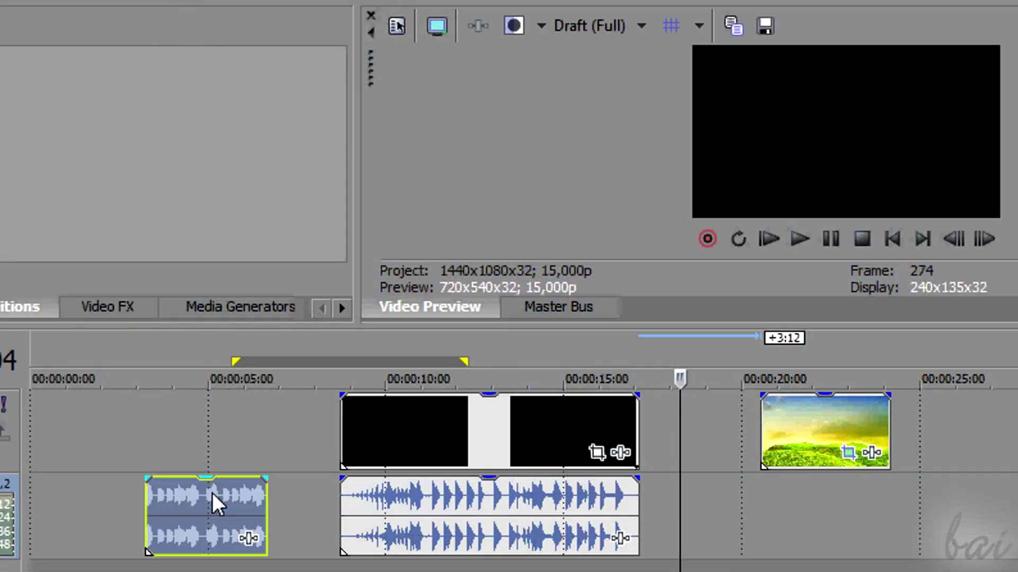
pyautogui.click(414, 427)
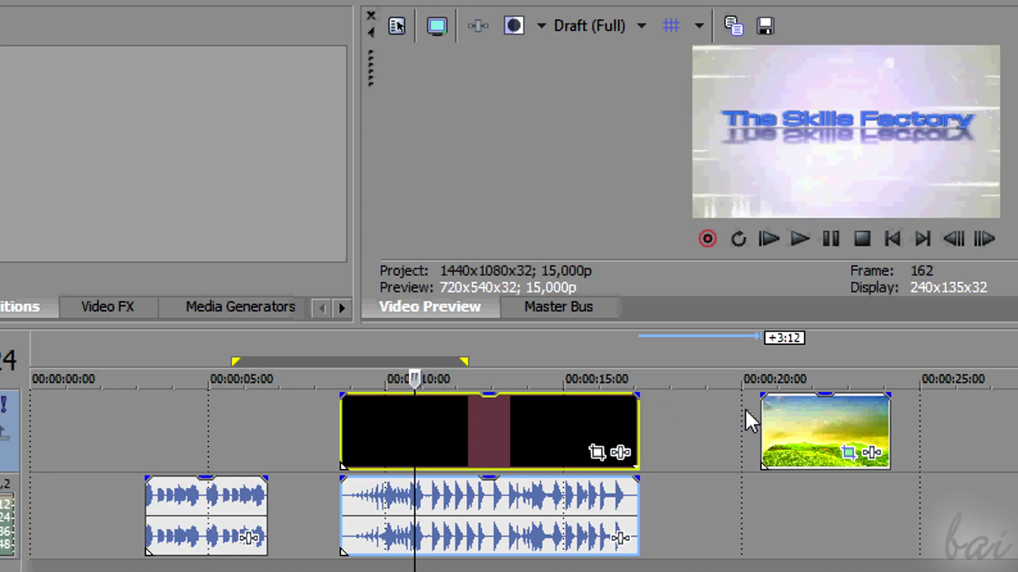
pyautogui.click(818, 415)
pyautogui.click(467, 443)
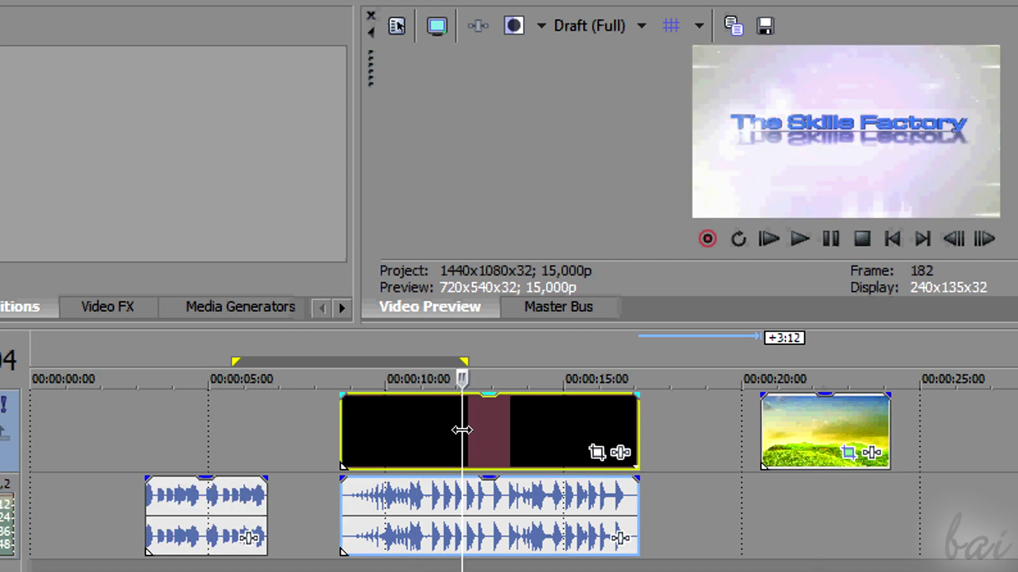
pyautogui.keyDown('ctrl'); pyautogui.click(183, 517); pyautogui.keyUp('ctrl')
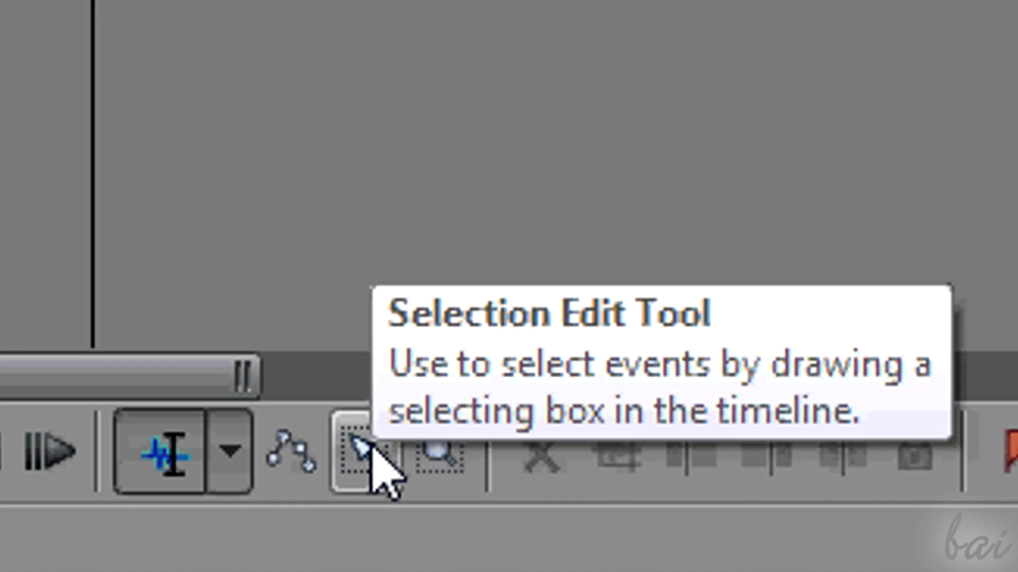
pyautogui.click(370, 446)
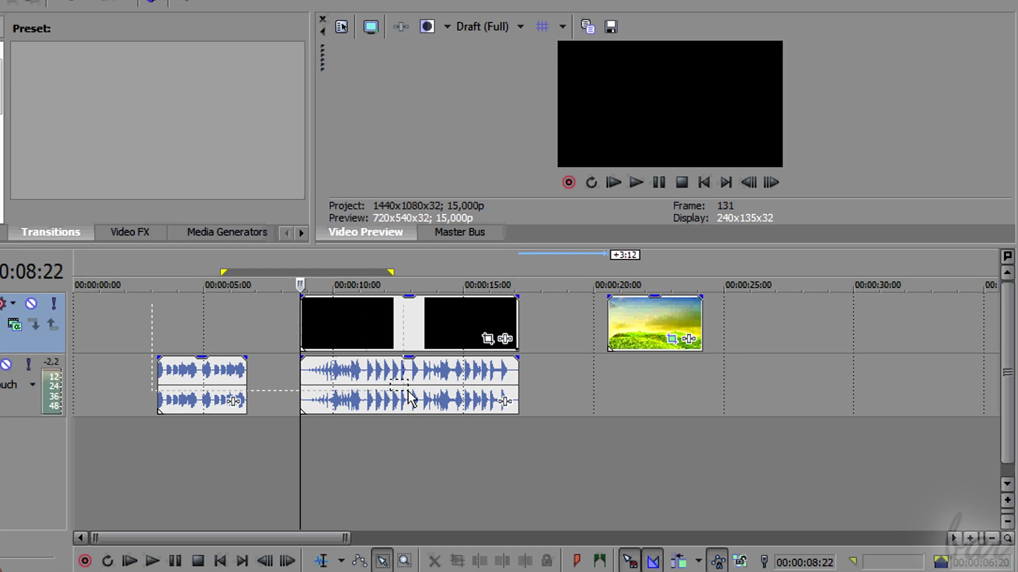
pyautogui.moveTo(407, 390); pyautogui.dragTo(440, 396)
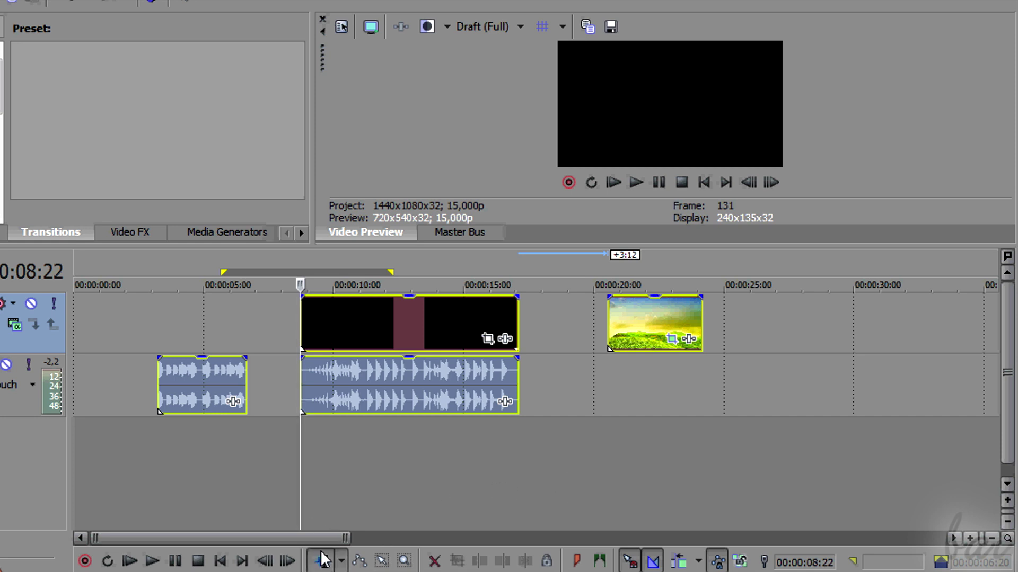
# Step: Move the landscape clip later, to about 24.5 seconds
pyautogui.click(325, 479)
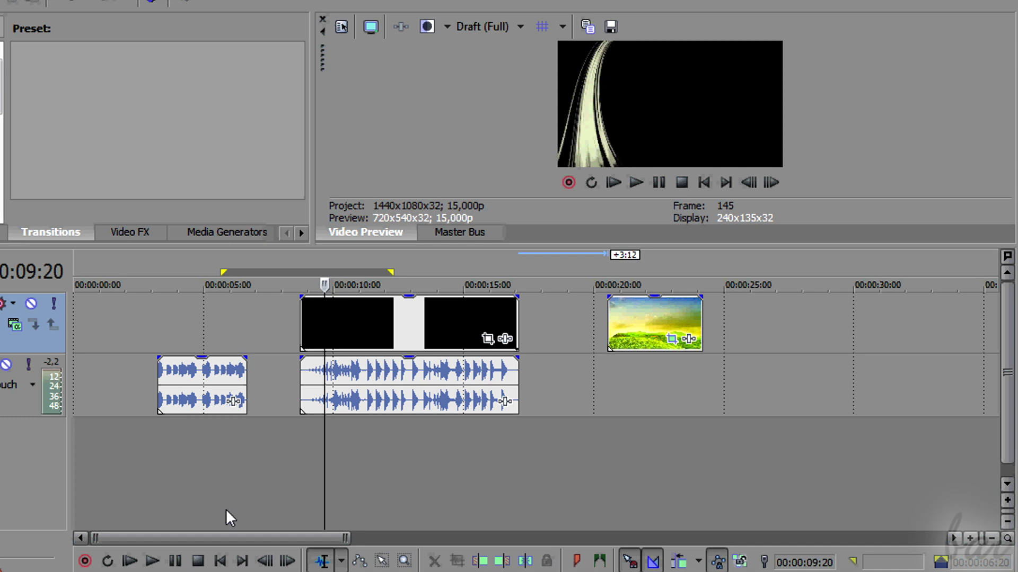
pyautogui.moveTo(665, 320); pyautogui.dragTo(835, 320)
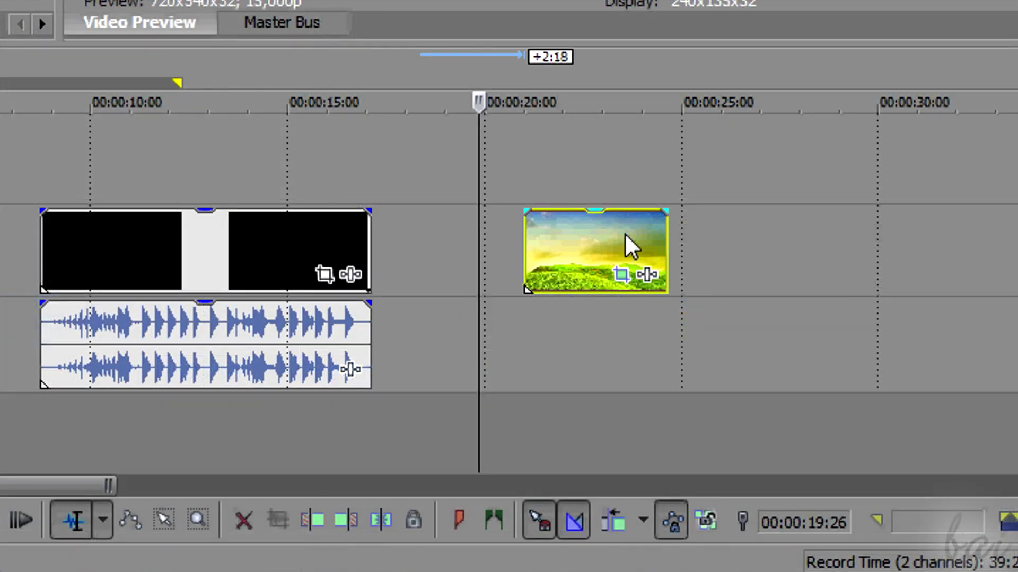
pyautogui.moveTo(842, 233); pyautogui.dragTo(604, 249)
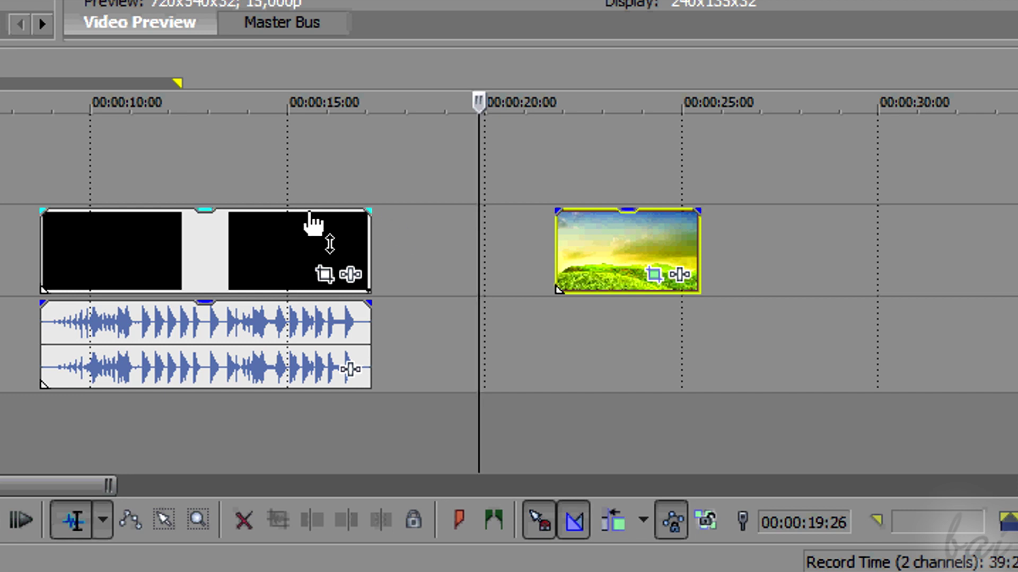
# Step: Shift the intro clip and its audio earlier, undoing a misplaced first move
pyautogui.keyDown('ctrl'); pyautogui.click(273, 234); pyautogui.keyUp('ctrl')
pyautogui.moveTo(241, 279); pyautogui.dragTo(506, 169)
pyautogui.hotkey('ctrl', 'z')
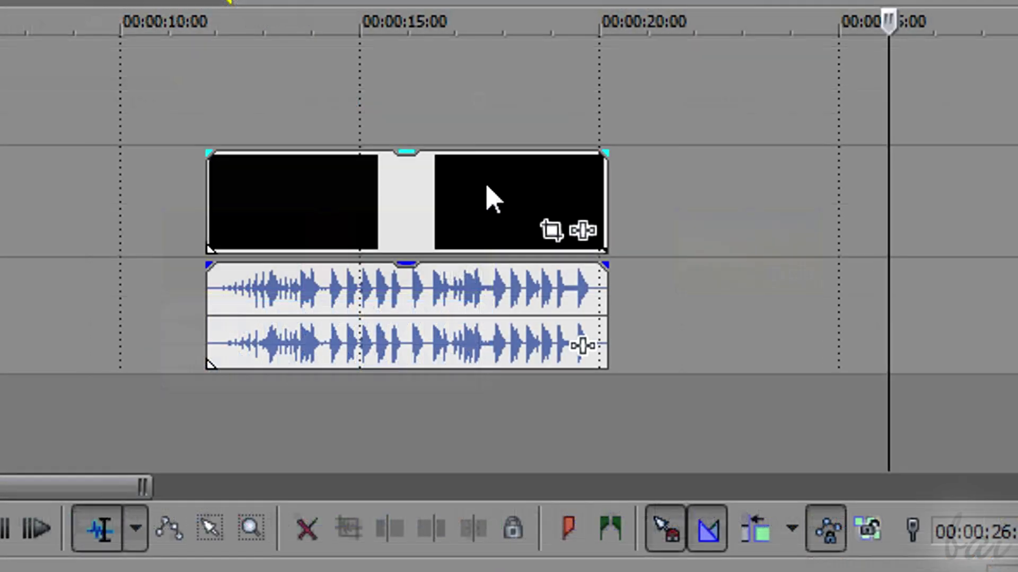
pyautogui.click(446, 186)
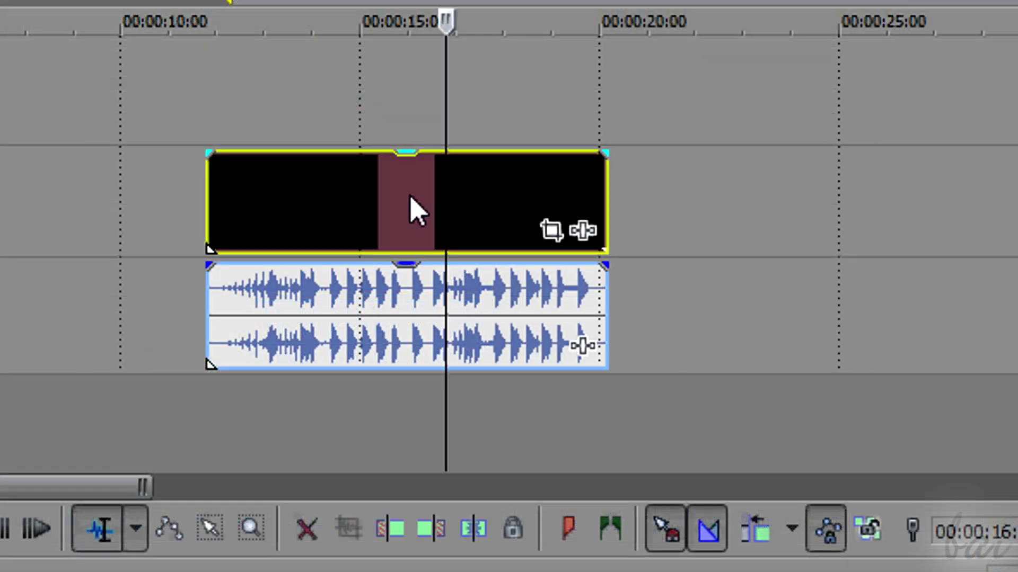
pyautogui.moveTo(379, 196); pyautogui.dragTo(467, 197)
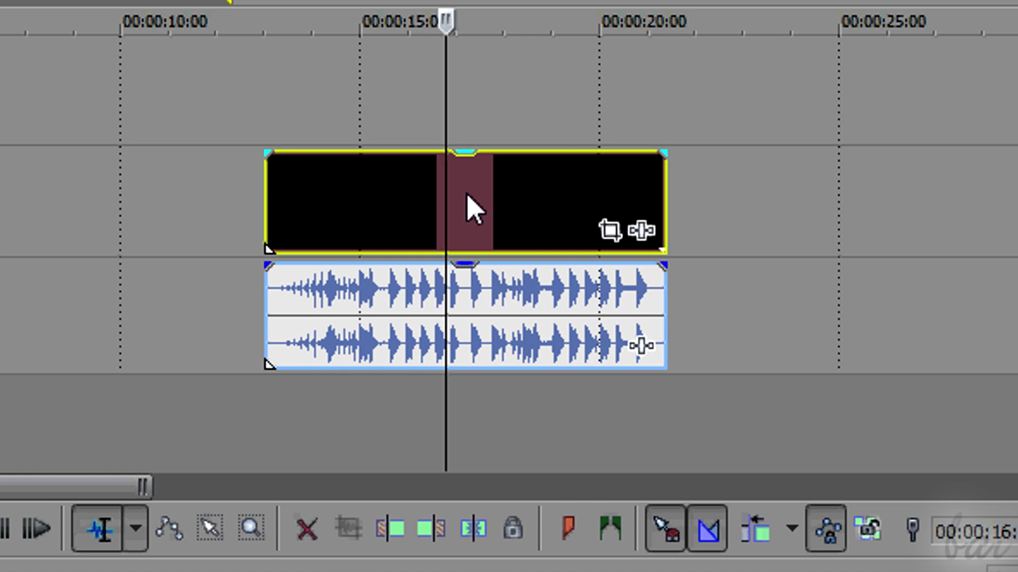
# Step: Turn on Ignore Event Grouping and place the intro video near 00:00:11 and its audio near 00:00:10
pyautogui.click(474, 210)
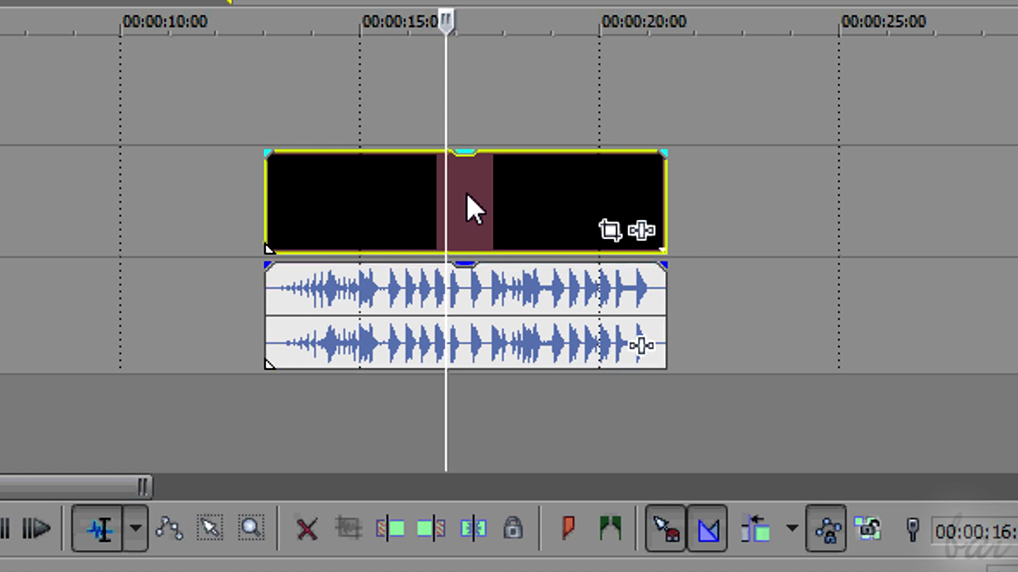
pyautogui.moveTo(533, 212); pyautogui.dragTo(533, 256)
pyautogui.moveTo(559, 318); pyautogui.dragTo(372, 331)
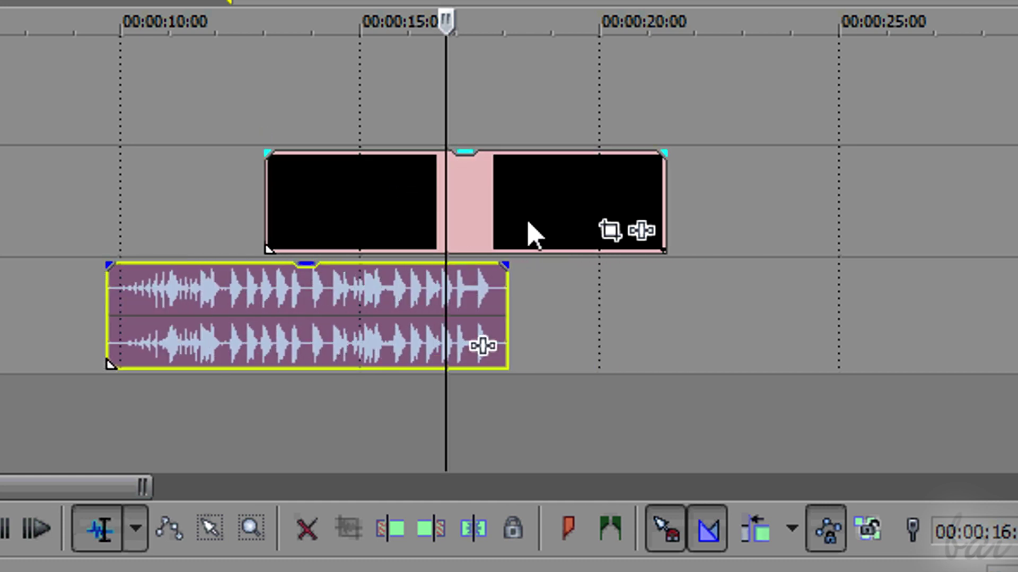
pyautogui.click(625, 313)
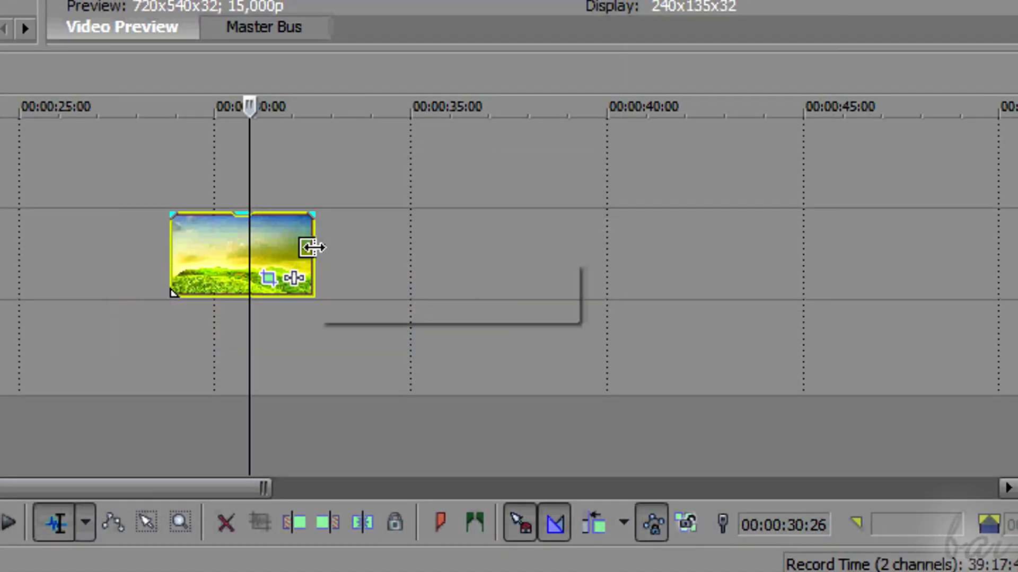
# Step: Extend the landscape clip and loop the intro clip out to about 00:00:35, then play it
pyautogui.moveTo(313, 247)
pyautogui.mouseDown()
pyautogui.moveTo(985, 241)
pyautogui.moveTo(309, 229)
pyautogui.mouseUp()
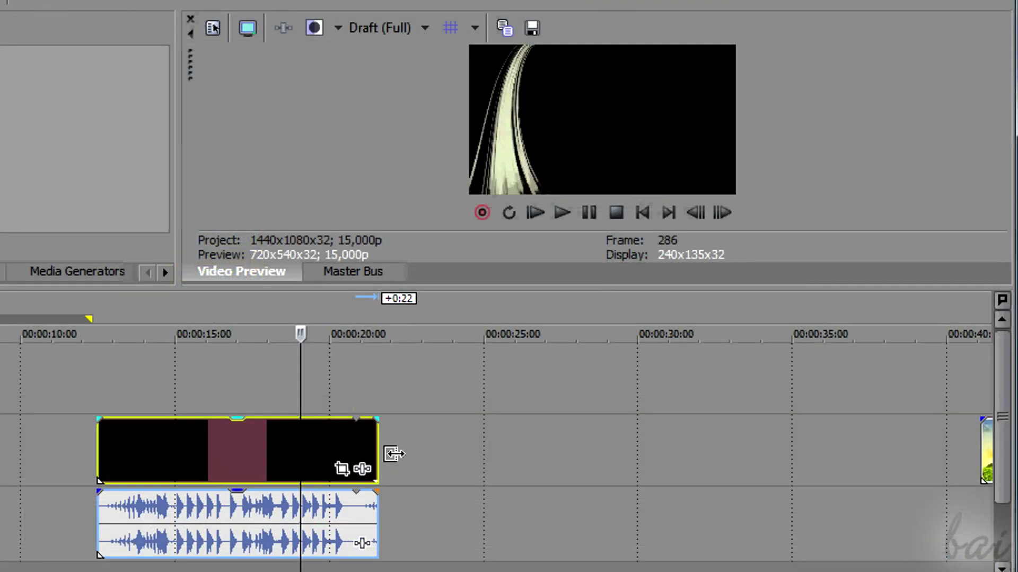
pyautogui.moveTo(393, 454); pyautogui.dragTo(850, 440)
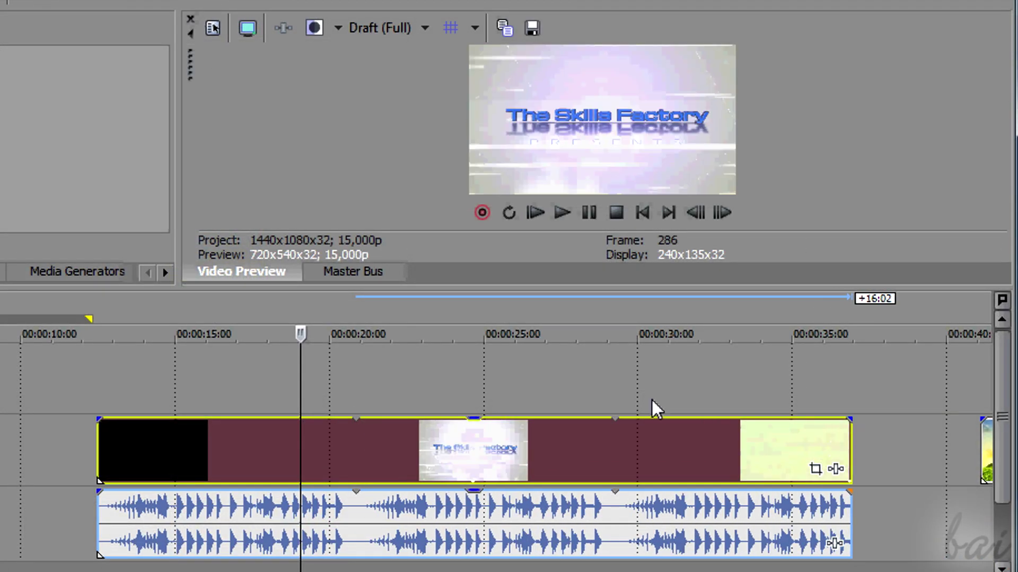
pyautogui.click(561, 212)
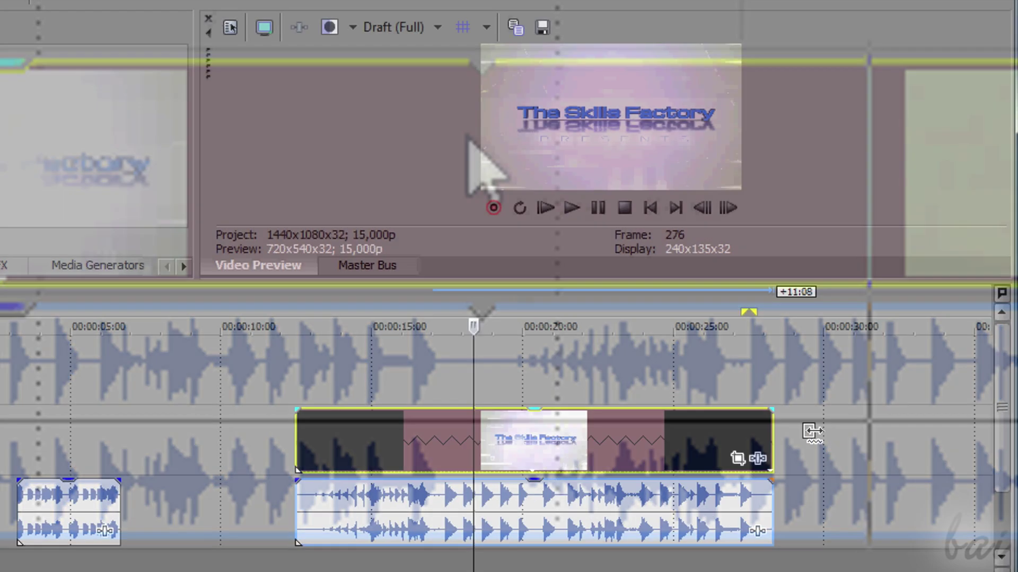
pyautogui.moveTo(811, 432); pyautogui.dragTo(945, 433)
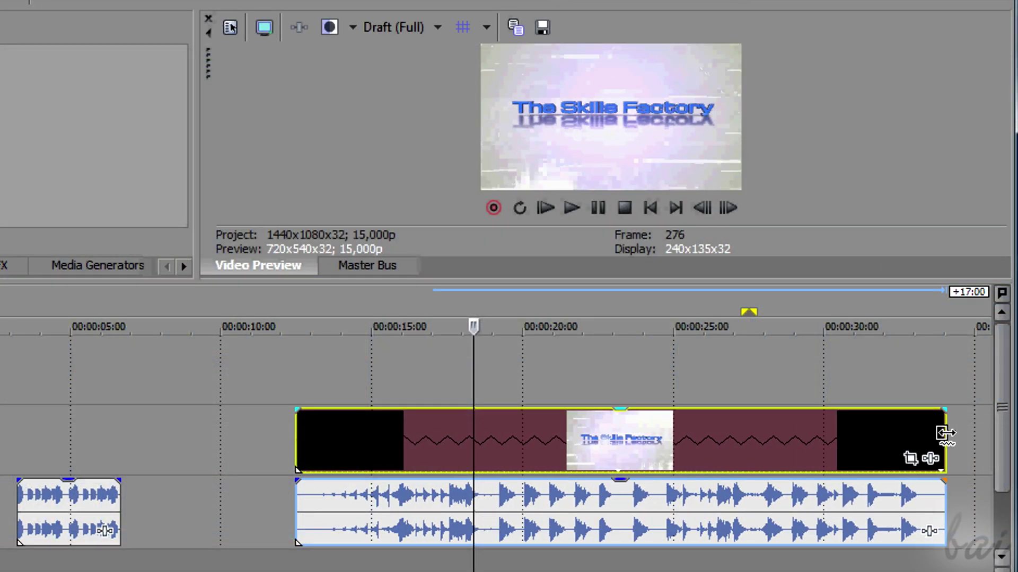
pyautogui.click(296, 299)
pyautogui.click(578, 212)
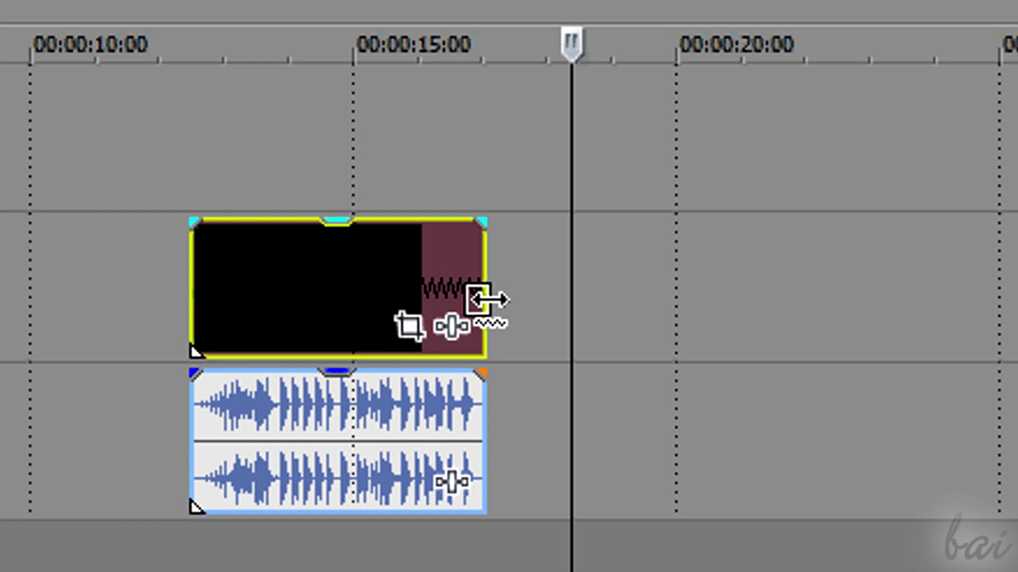
pyautogui.moveTo(479, 299); pyautogui.dragTo(675, 296)
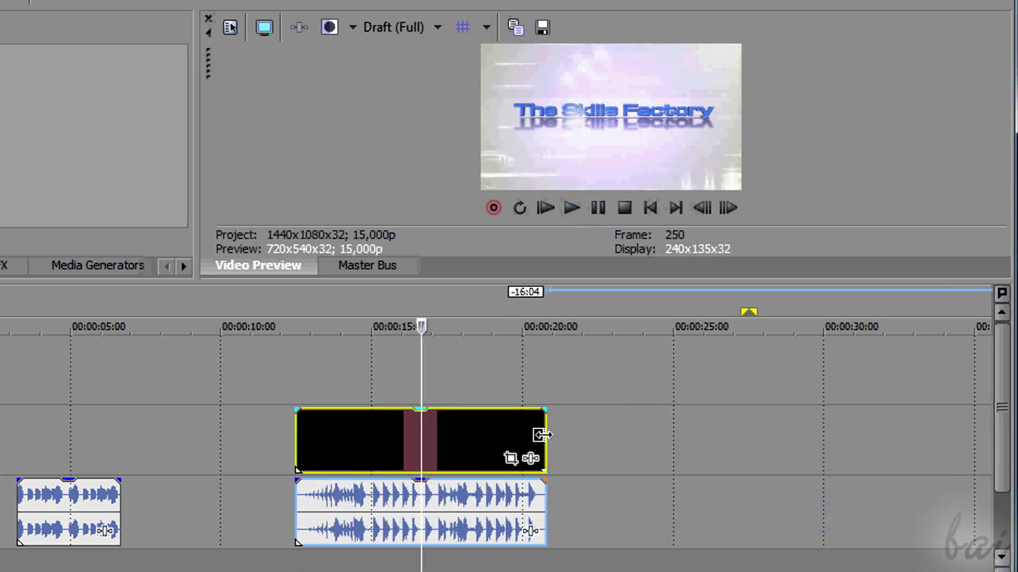
pyautogui.moveTo(542, 435); pyautogui.dragTo(370, 442)
pyautogui.press('space')
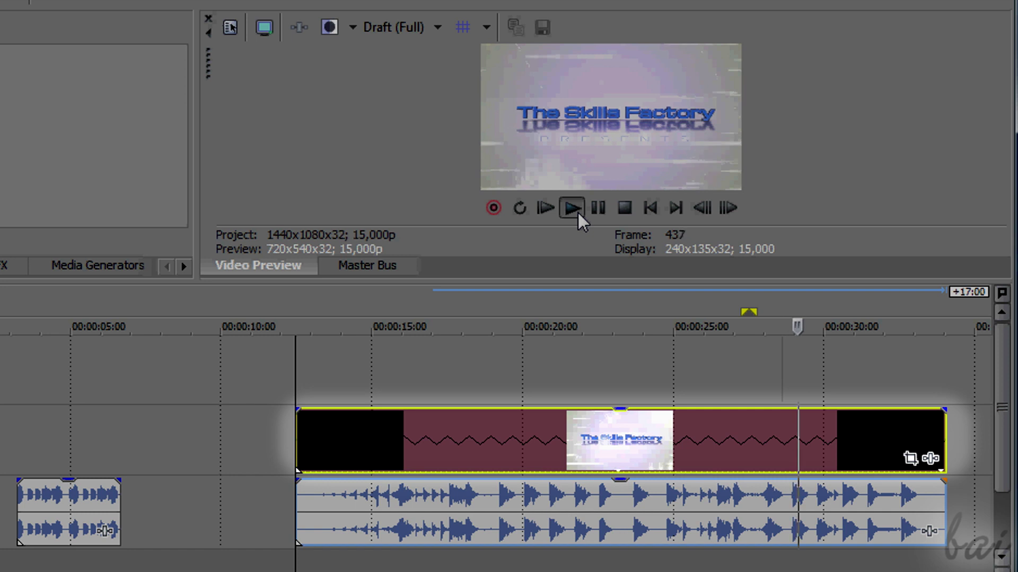
# Step: Compress the intro clip to a shorter duration with the Time Stretch/Compress Tool
pyautogui.click(353, 546)
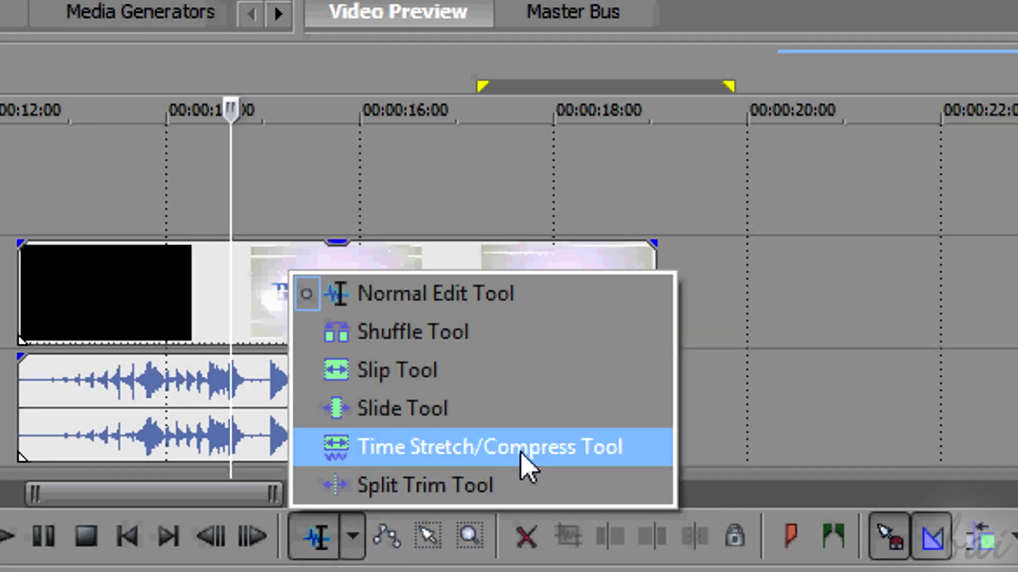
pyautogui.click(459, 460)
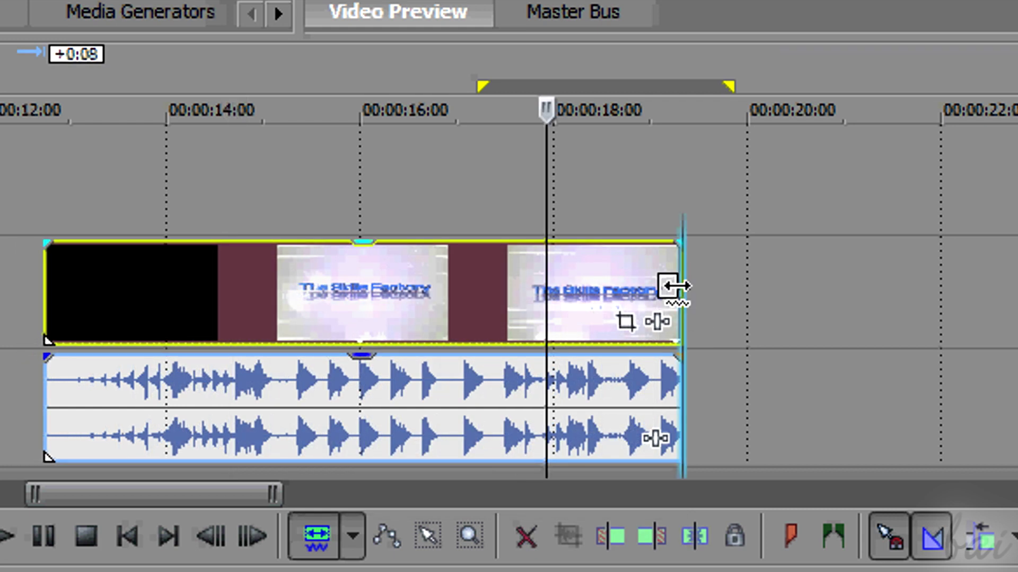
pyautogui.moveTo(670, 288); pyautogui.dragTo(631, 279)
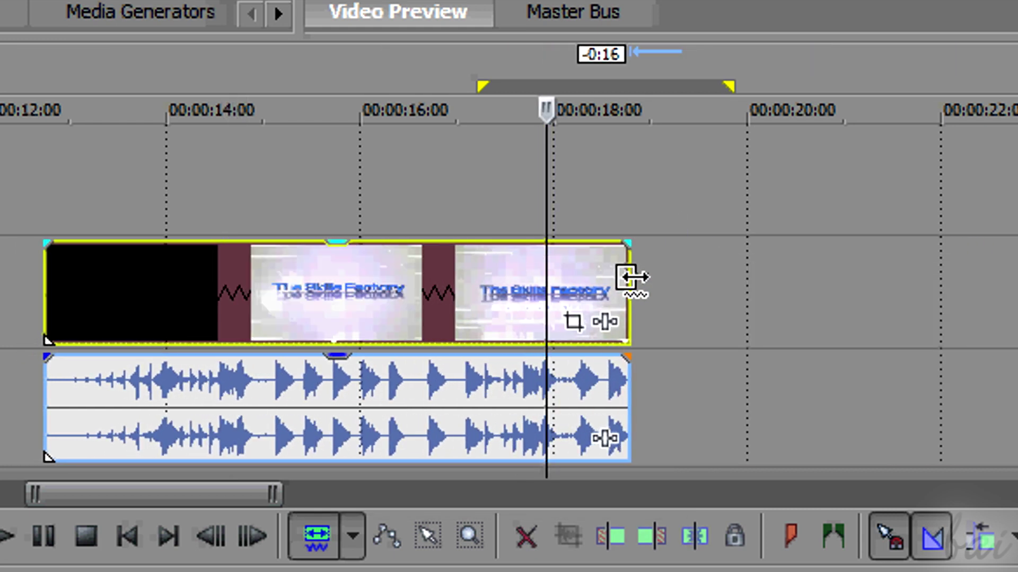
pyautogui.rightClick(447, 525)
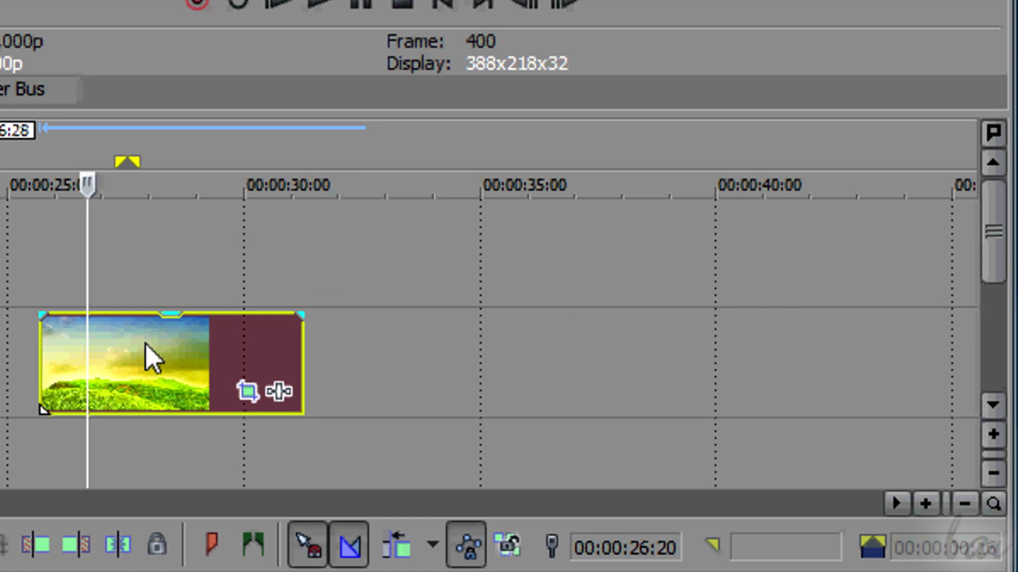
# Step: Drop a landscape clip copy at about 00:00:31, then undo the extra copies
pyautogui.moveTo(143, 353); pyautogui.dragTo(788, 358)
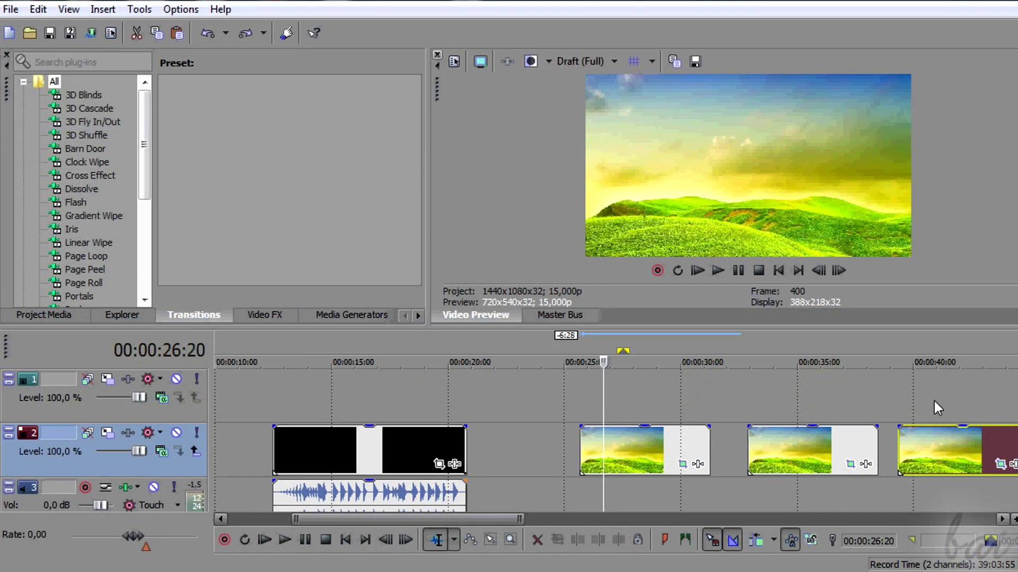
pyautogui.hotkey('ctrl', 'z')
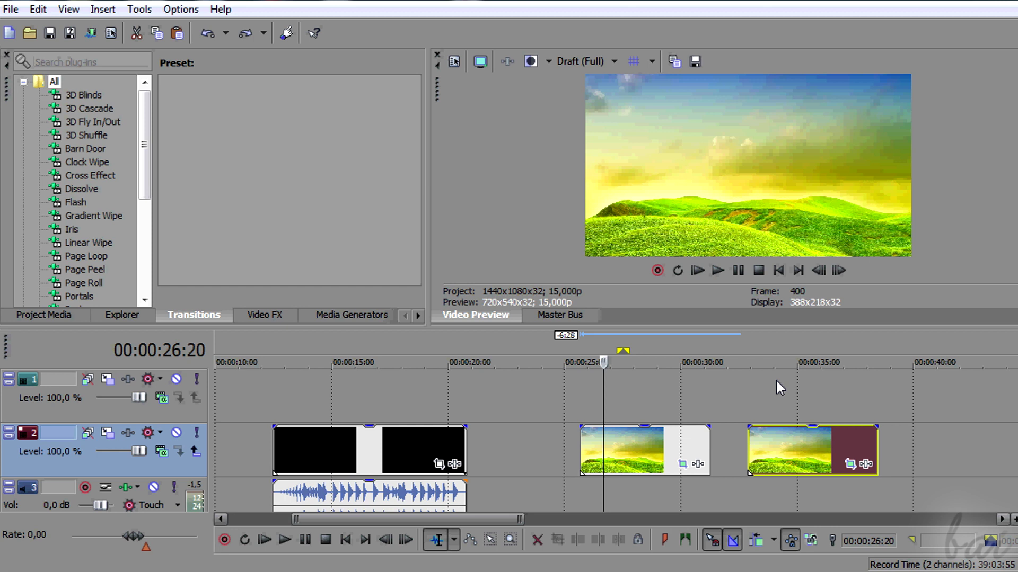
pyautogui.click(207, 35)
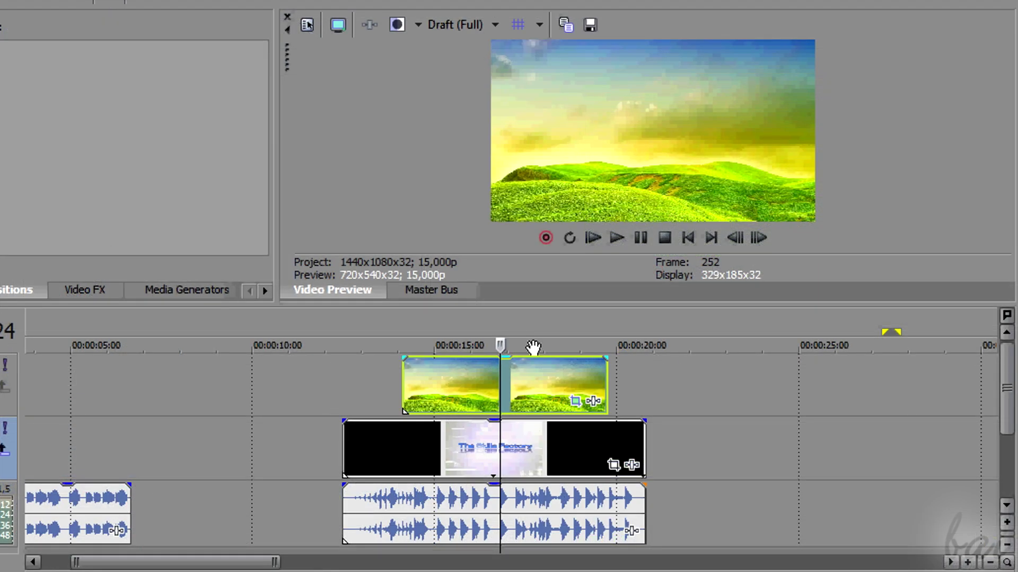
# Step: Lower the landscape overlay's opacity to 36% and the audio clip's gain to about -3.8 dB
pyautogui.moveTo(507, 359); pyautogui.dragTo(507, 390)
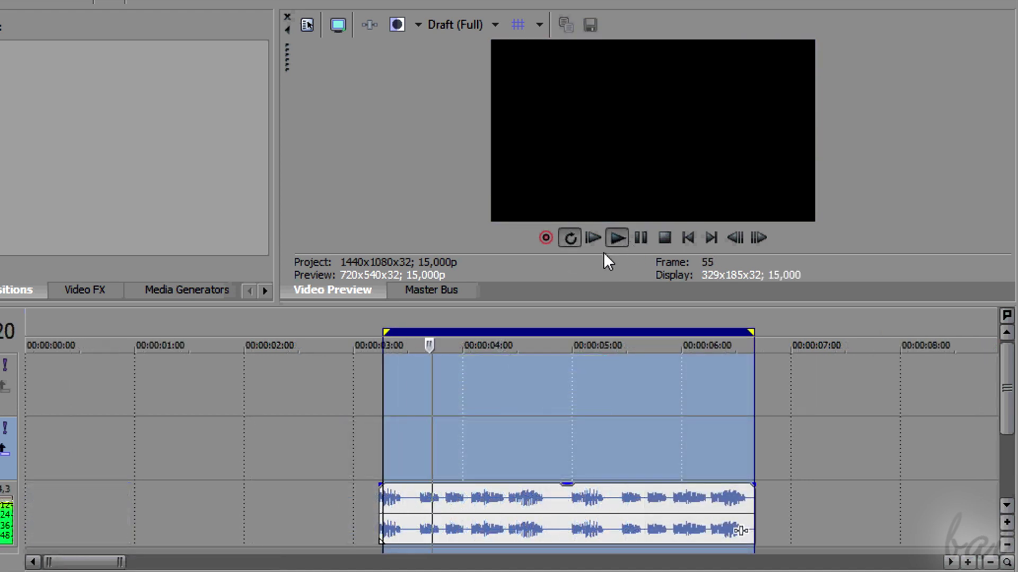
pyautogui.moveTo(572, 496); pyautogui.dragTo(573, 542)
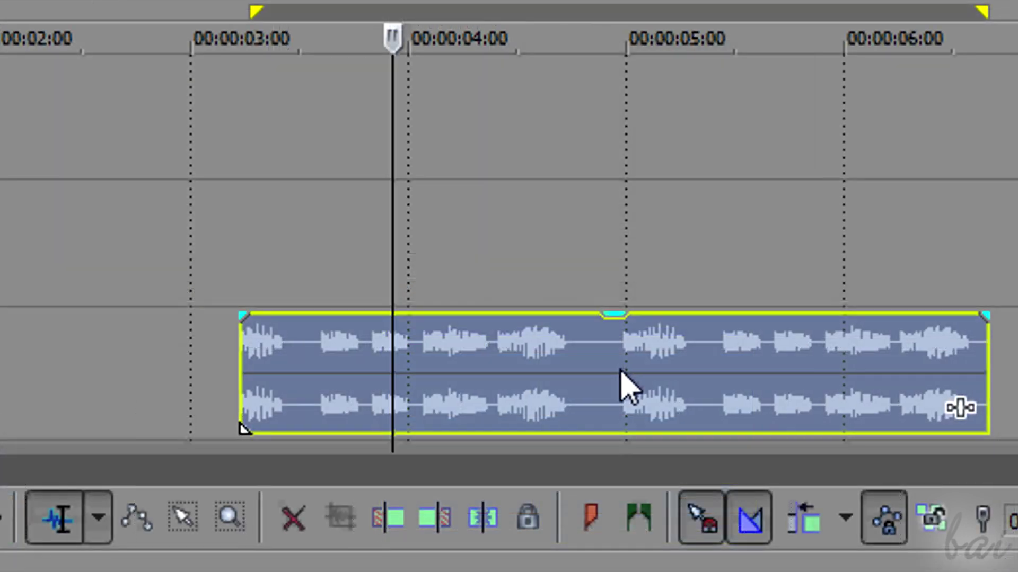
pyautogui.moveTo(614, 318); pyautogui.dragTo(613, 366)
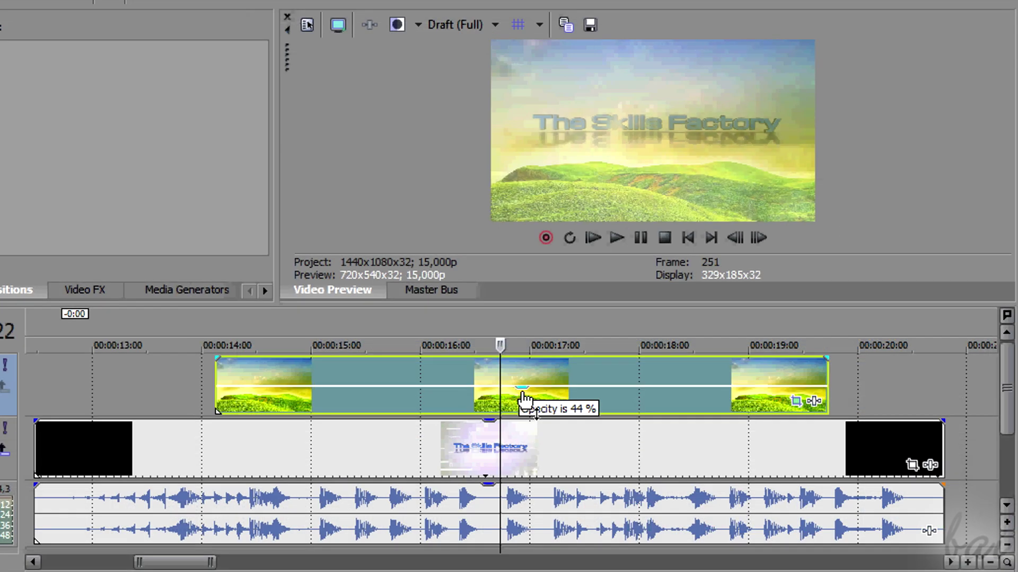
pyautogui.moveTo(520, 405); pyautogui.dragTo(534, 389)
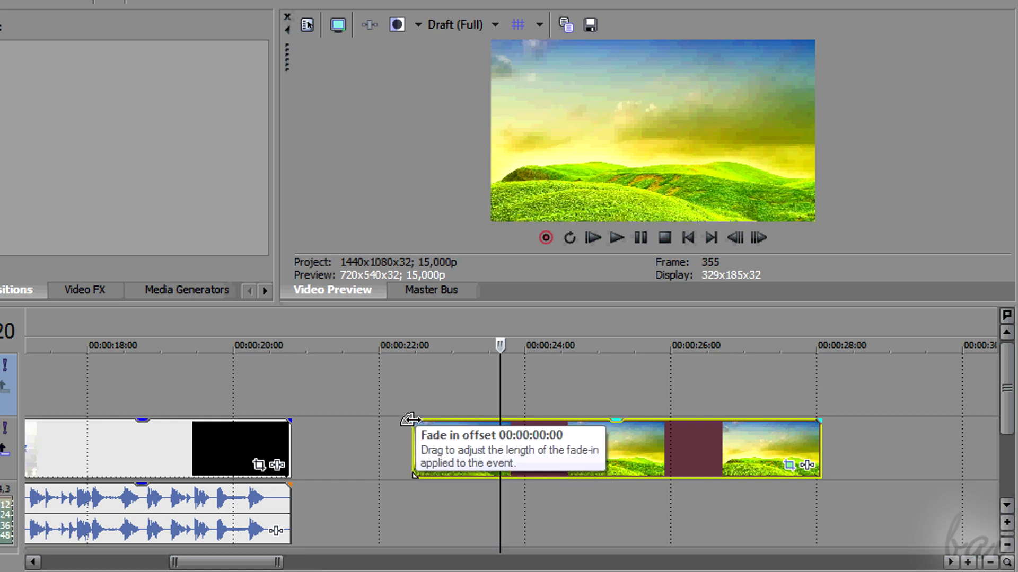
# Step: Add a gradual fade-in to the landscape clip starting at 00:00:22
pyautogui.moveTo(409, 420); pyautogui.dragTo(549, 422)
pyautogui.click(364, 329)
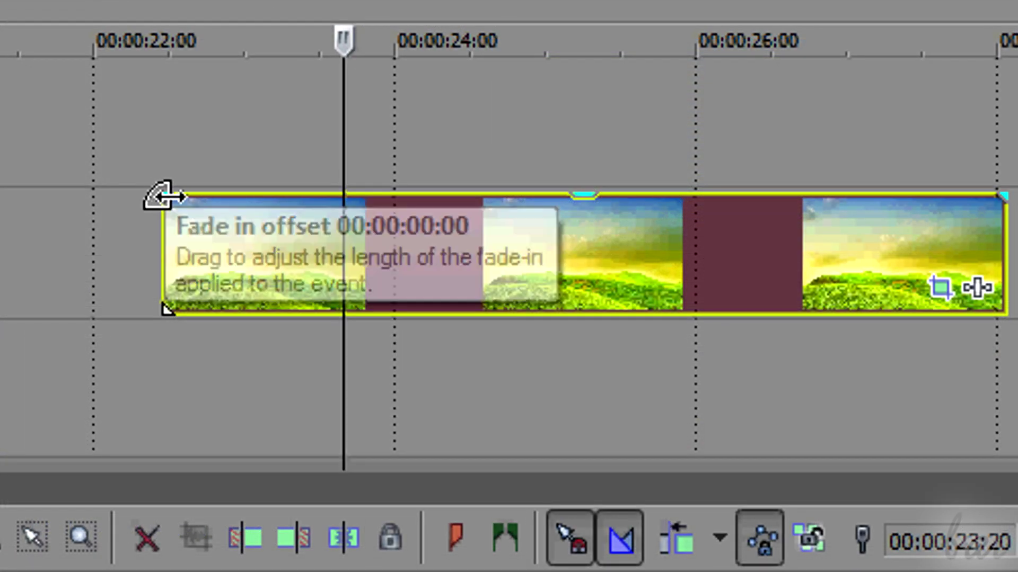
pyautogui.moveTo(161, 196); pyautogui.dragTo(453, 200)
pyautogui.click(63, 21)
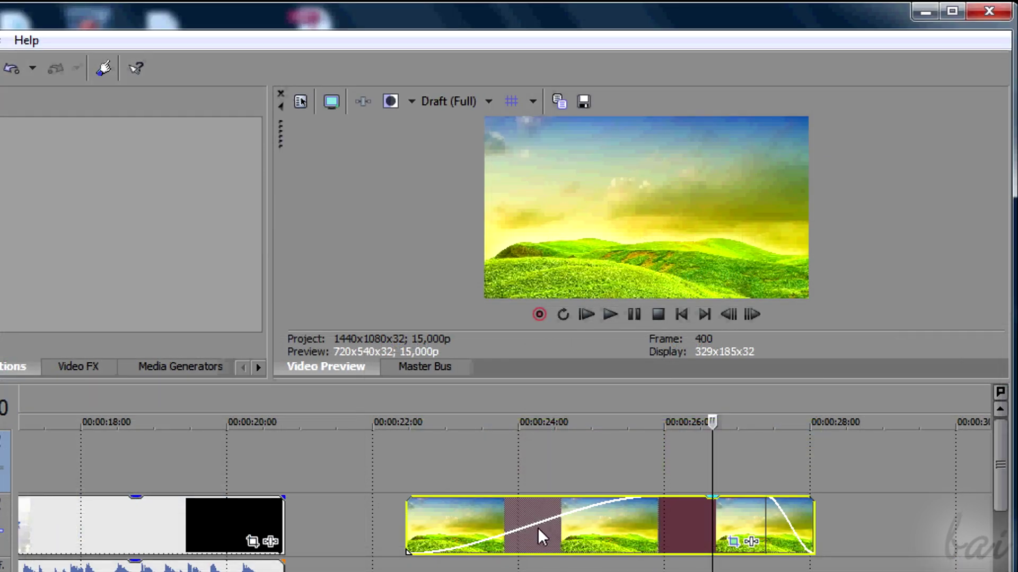
# Step: Change the landscape fade-in to the third Fade Type curve and play from the start
pyautogui.rightClick(537, 526)
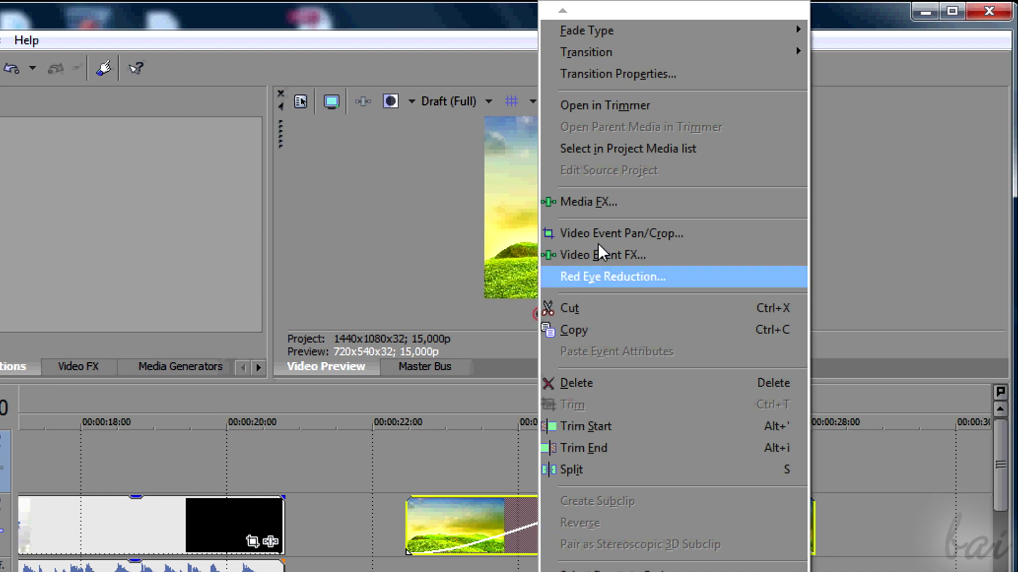
pyautogui.moveTo(613, 35)
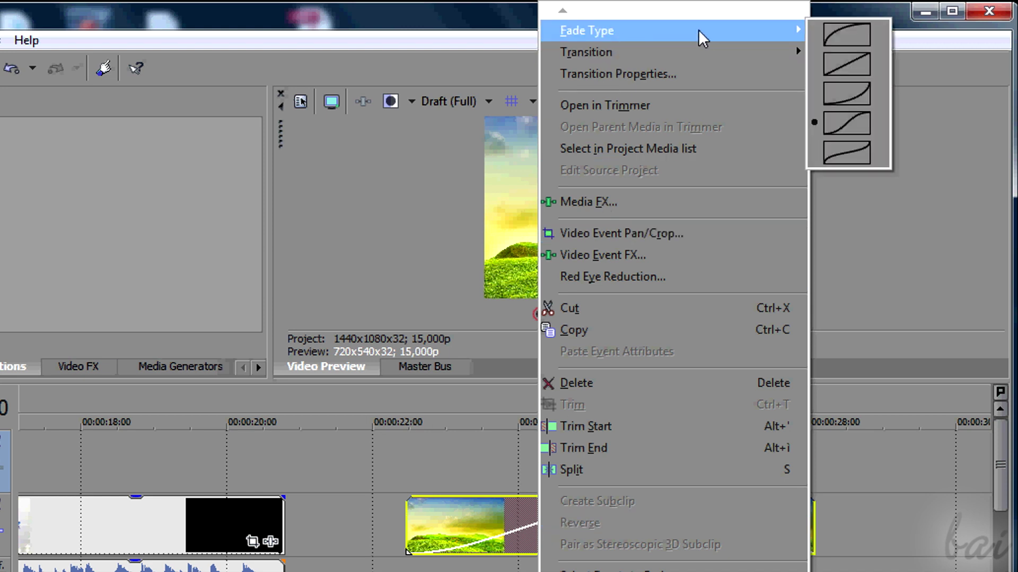
pyautogui.click(857, 97)
pyautogui.click(586, 315)
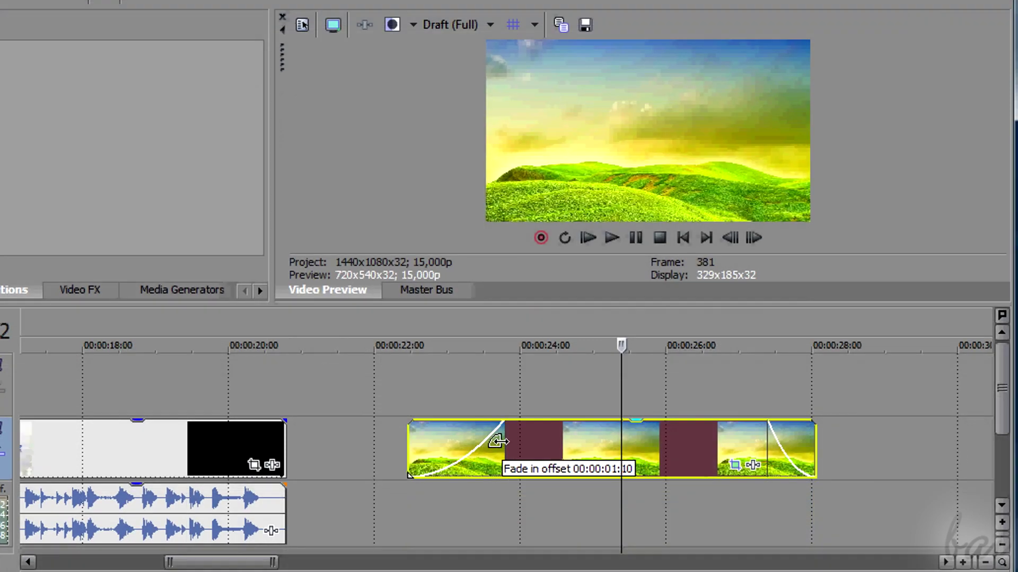
# Step: Remove the landscape fade-in and overlap the landscape clip onto the title clip to crossfade
pyautogui.moveTo(489, 427); pyautogui.dragTo(398, 439)
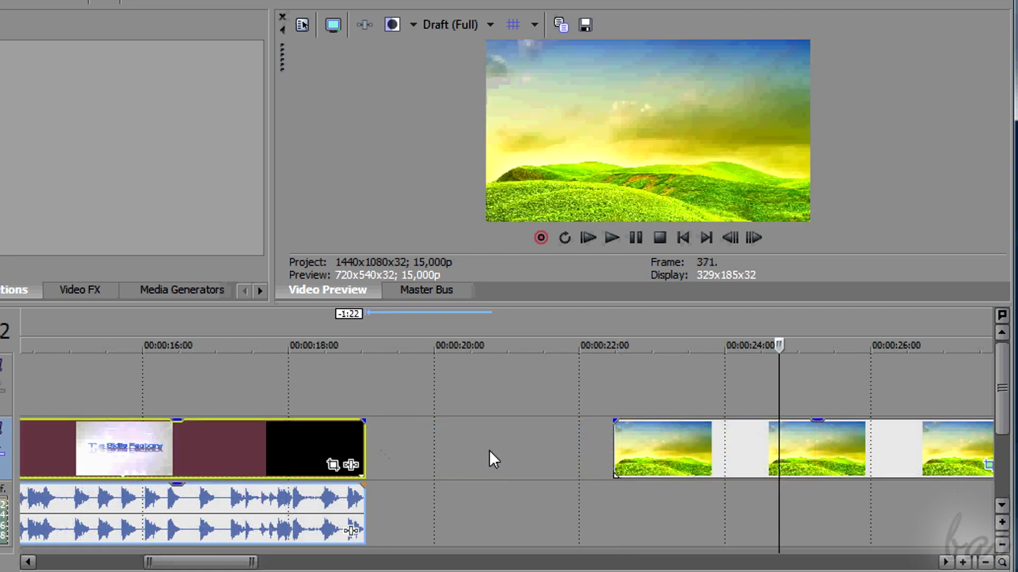
pyautogui.click(648, 449)
pyautogui.moveTo(796, 445); pyautogui.dragTo(454, 456)
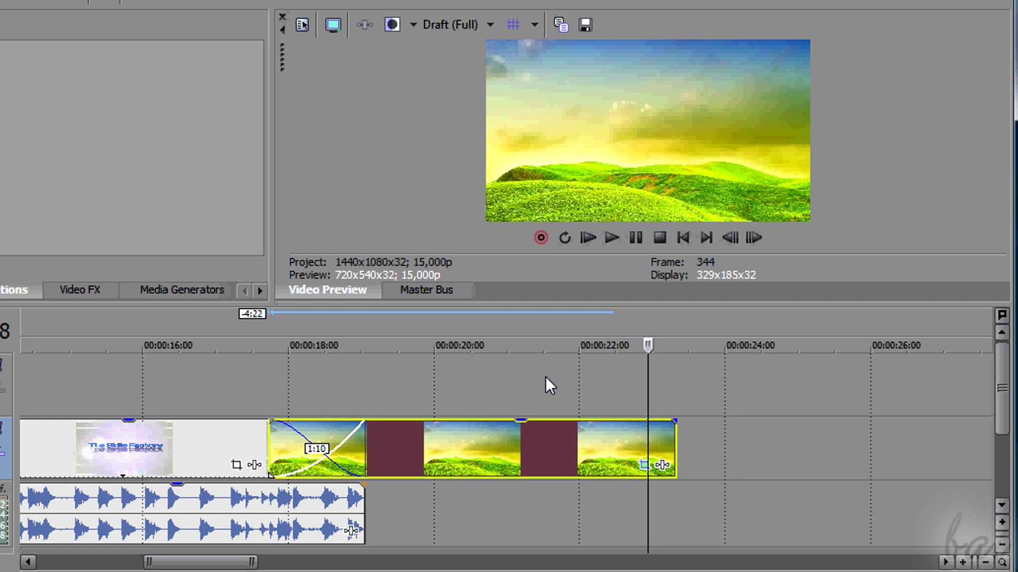
# Step: Preview the crossfade from about 16 s, then stop and extend the time selection past 17 s
pyautogui.press('space')
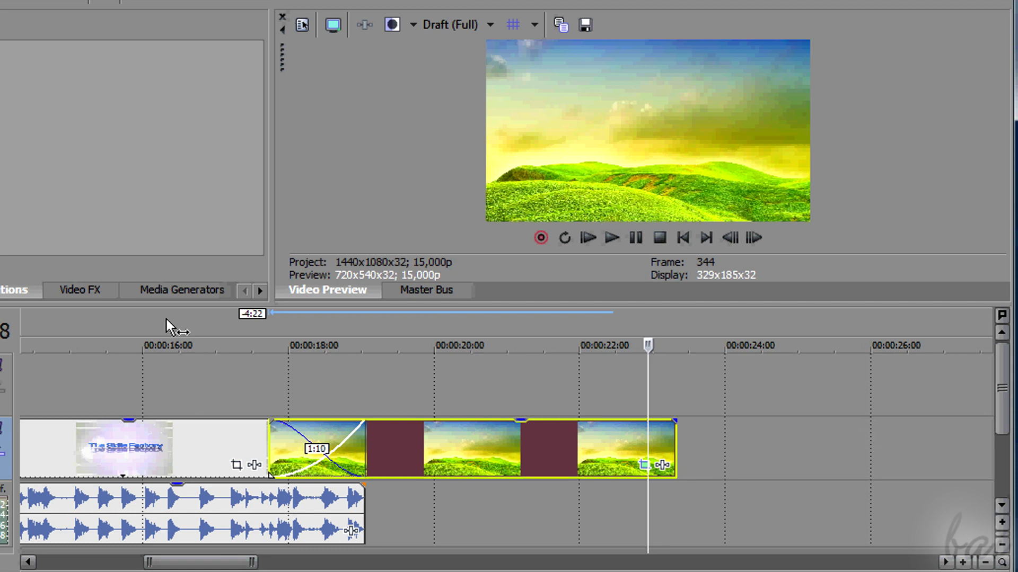
pyautogui.click(162, 326)
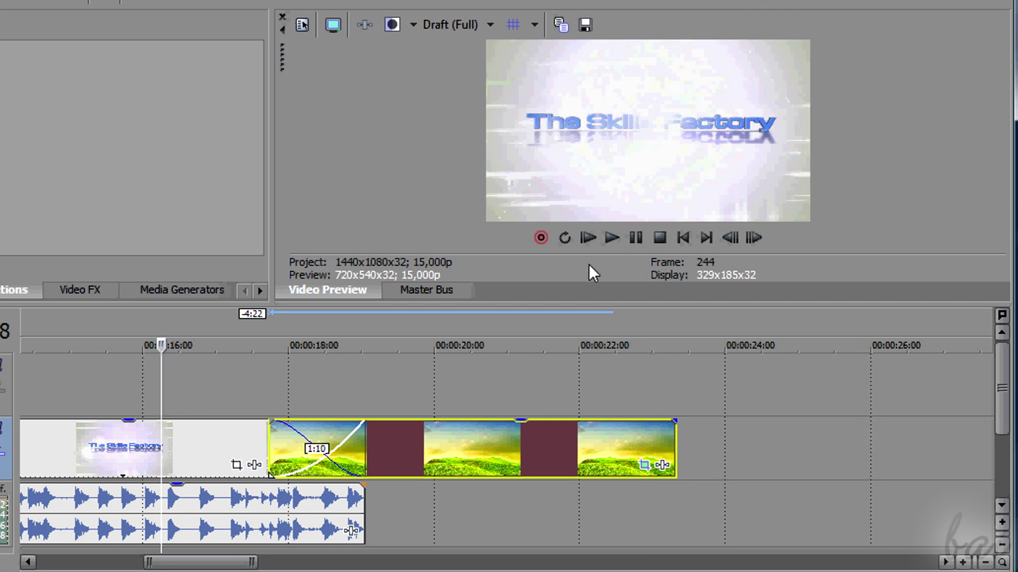
pyautogui.click(611, 237)
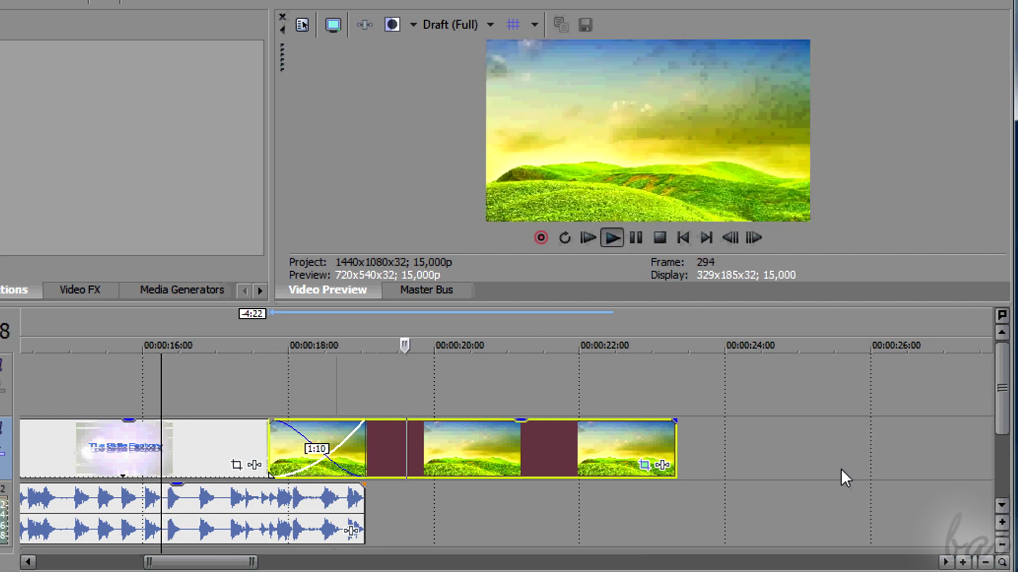
pyautogui.click(636, 238)
pyautogui.click(237, 345)
pyautogui.moveTo(245, 327); pyautogui.dragTo(333, 345)
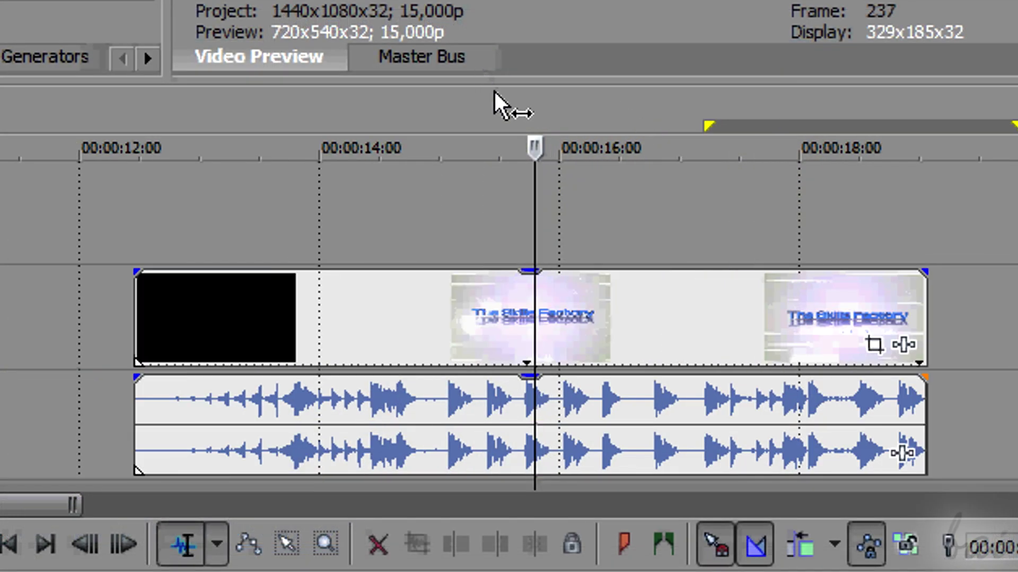
pyautogui.moveTo(495, 92)
pyautogui.mouseDown()
pyautogui.moveTo(698, 120)
pyautogui.moveTo(486, 100)
pyautogui.moveTo(350, 115)
pyautogui.moveTo(566, 119)
pyautogui.mouseUp()
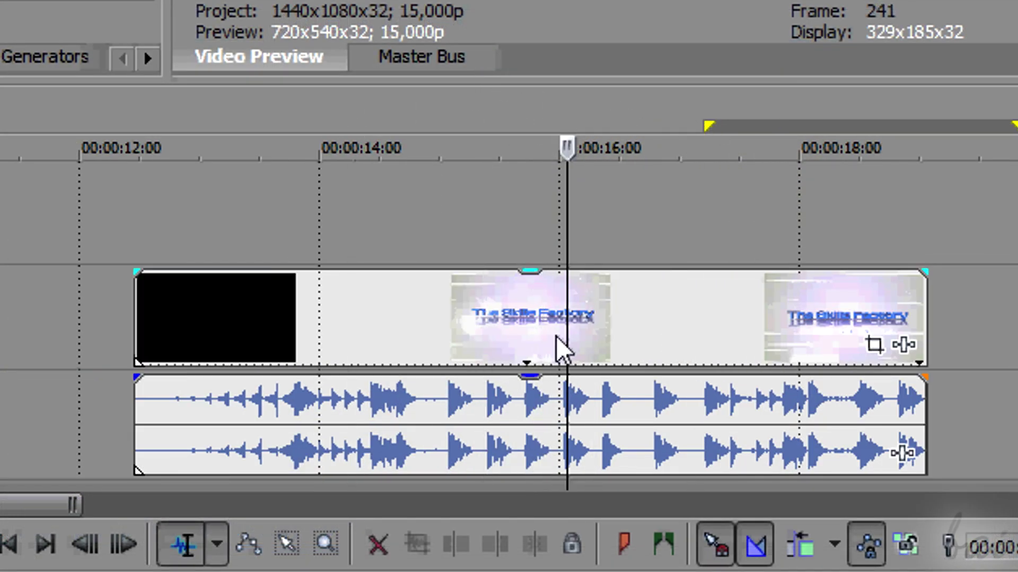
pyautogui.click(564, 324)
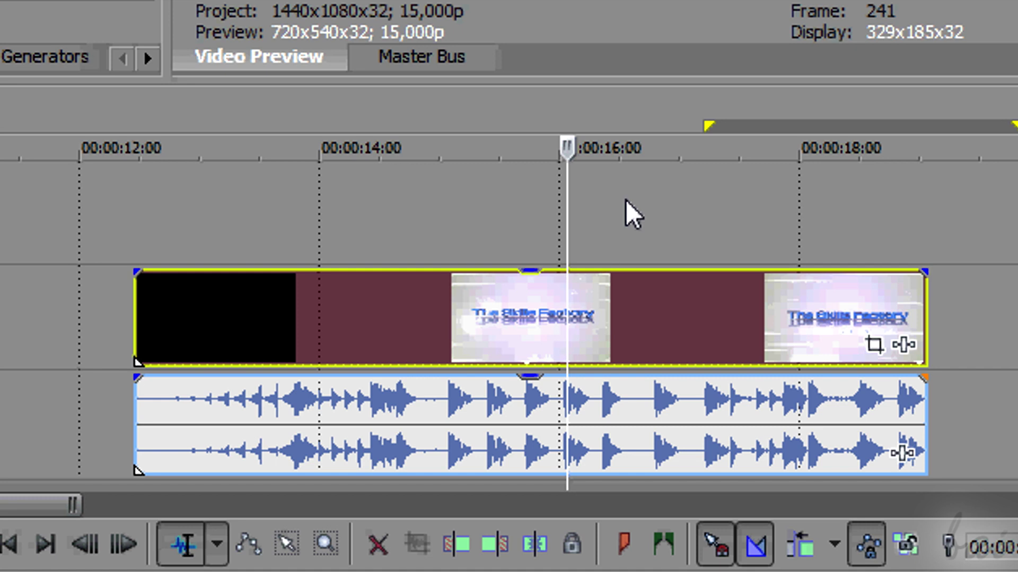
pyautogui.press('s')
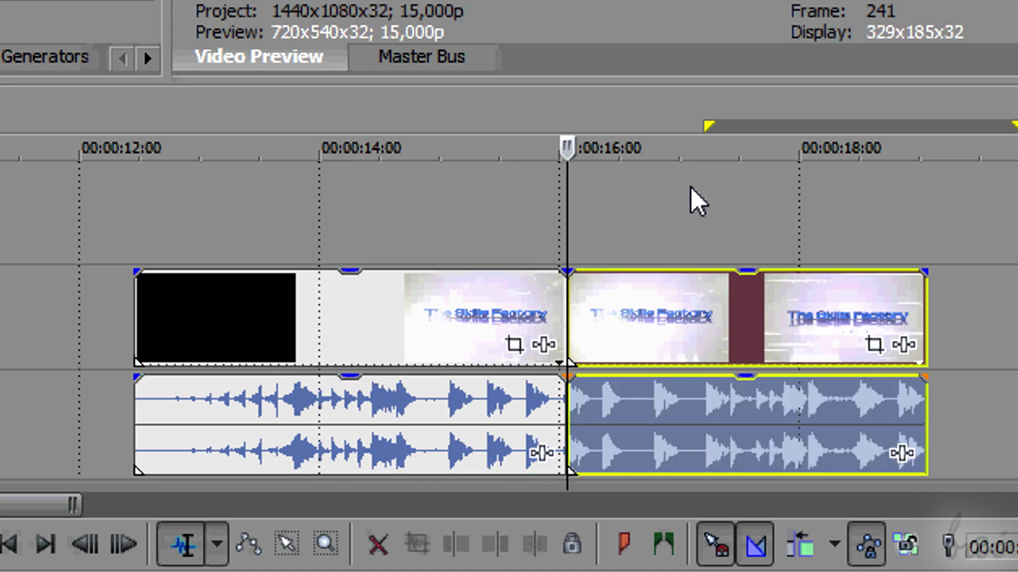
pyautogui.moveTo(647, 302); pyautogui.dragTo(718, 331)
pyautogui.moveTo(518, 336); pyautogui.dragTo(400, 339)
pyautogui.hotkey('ctrl', 'z')
pyautogui.hotkey('ctrl', 'z')
pyautogui.hotkey('ctrl', 'z')
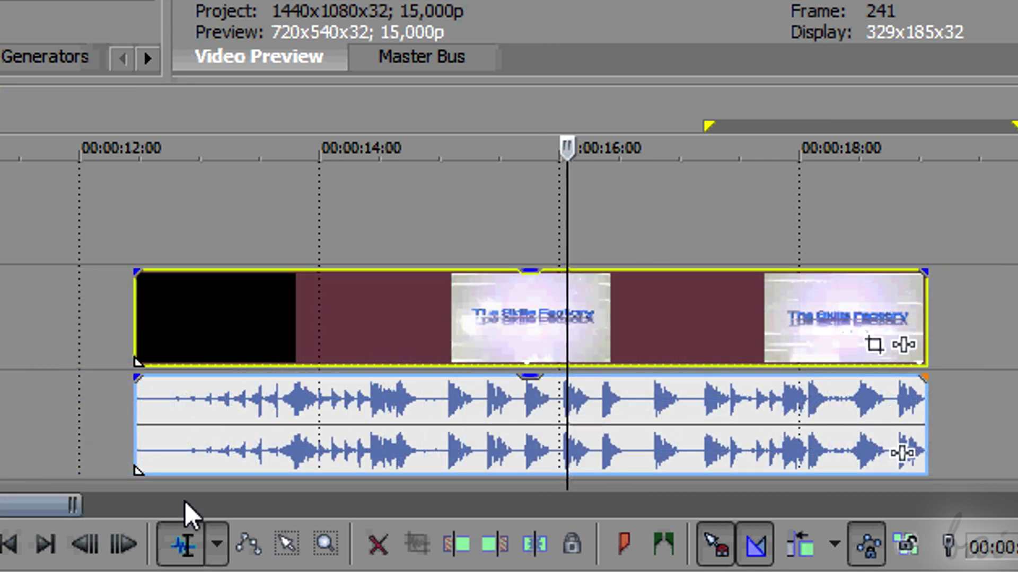
pyautogui.click(215, 545)
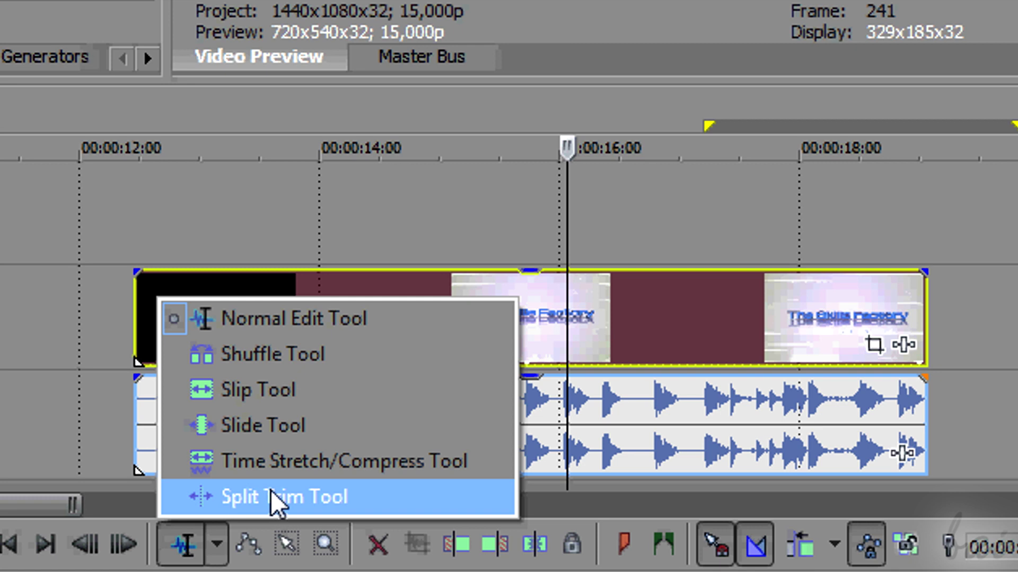
pyautogui.click(275, 501)
pyautogui.click(225, 316)
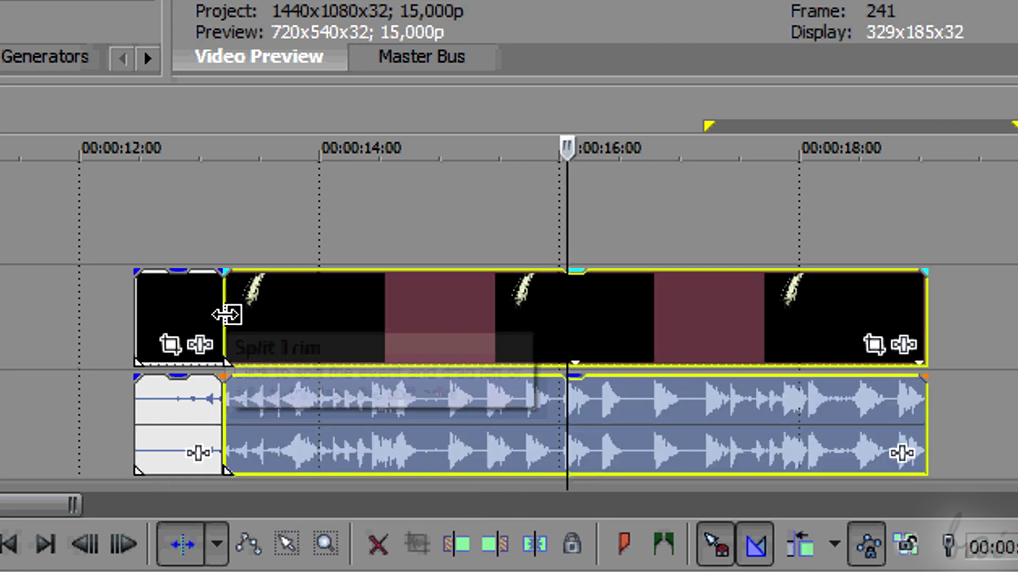
pyautogui.click(345, 316)
pyautogui.click(464, 316)
pyautogui.click(608, 317)
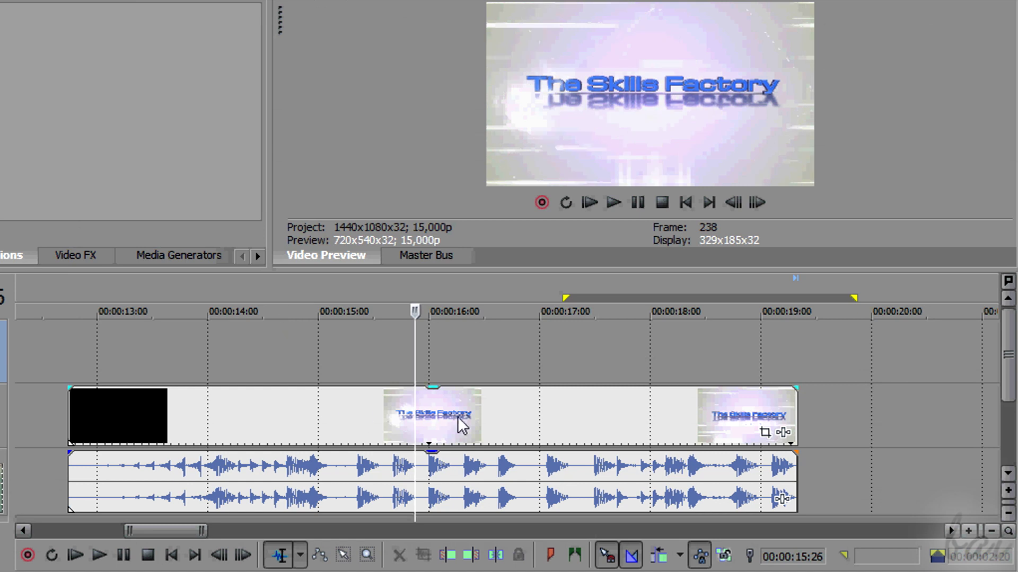
pyautogui.click(458, 418)
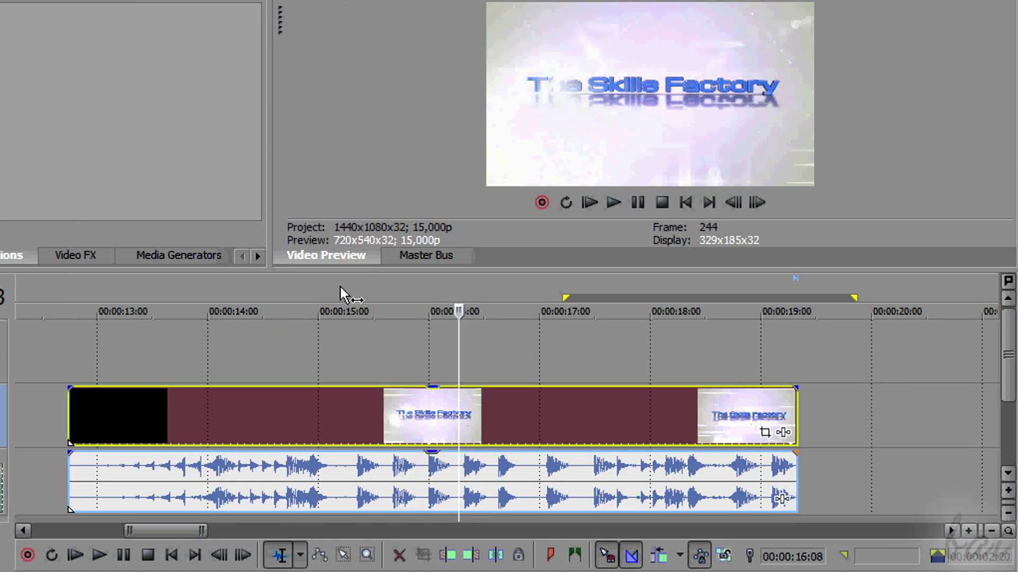
# Step: Cut the 15:06–17:00 time range out of the title clip and its audio
pyautogui.moveTo(342, 297); pyautogui.dragTo(539, 297)
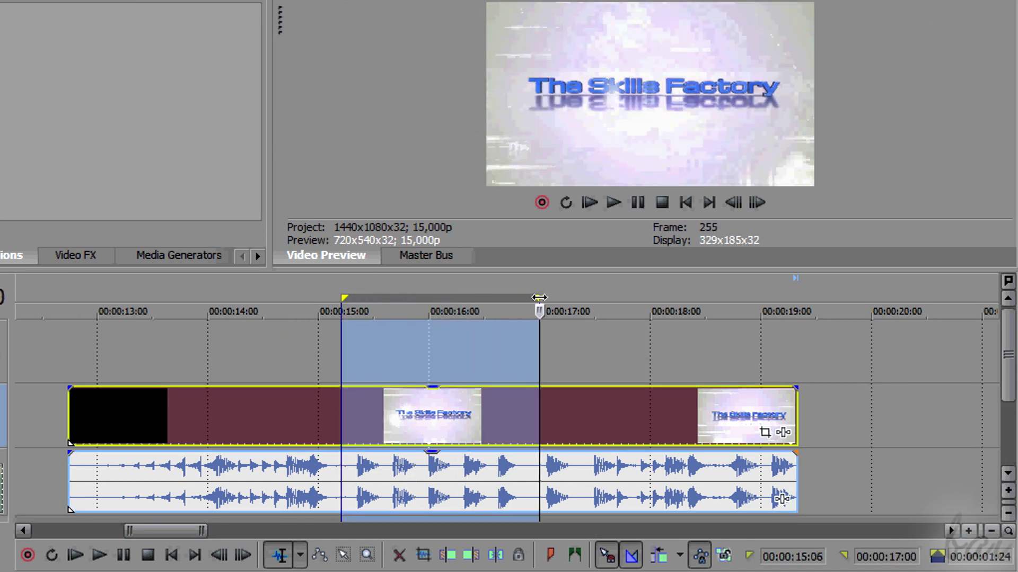
pyautogui.rightClick(419, 415)
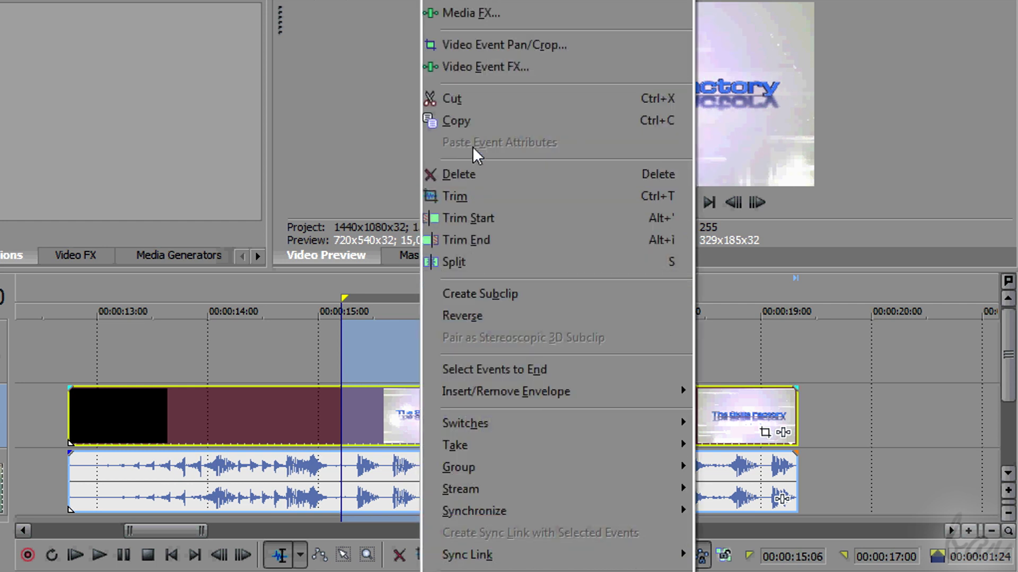
pyautogui.click(524, 103)
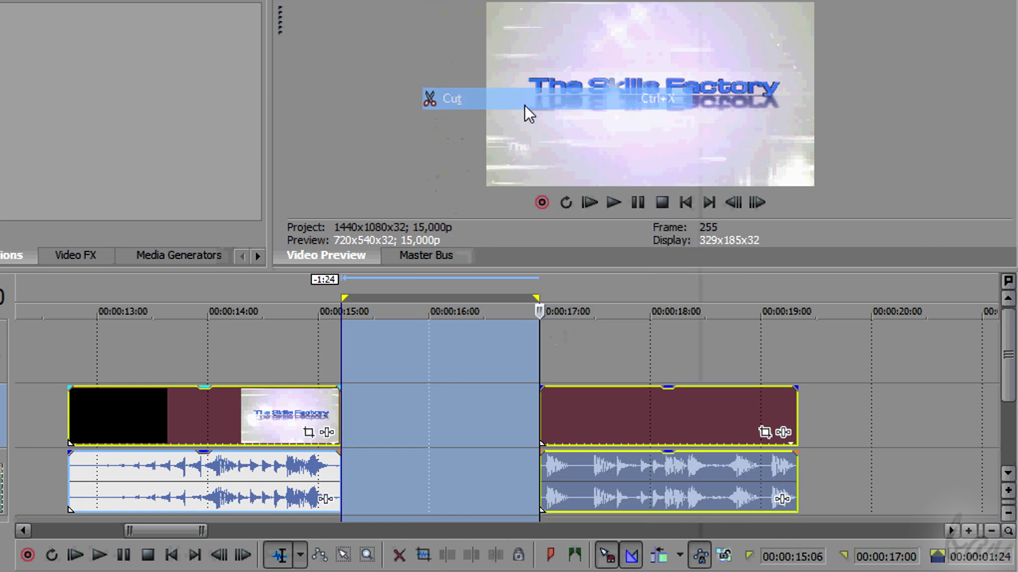
pyautogui.scroll(-2, 437, 424)
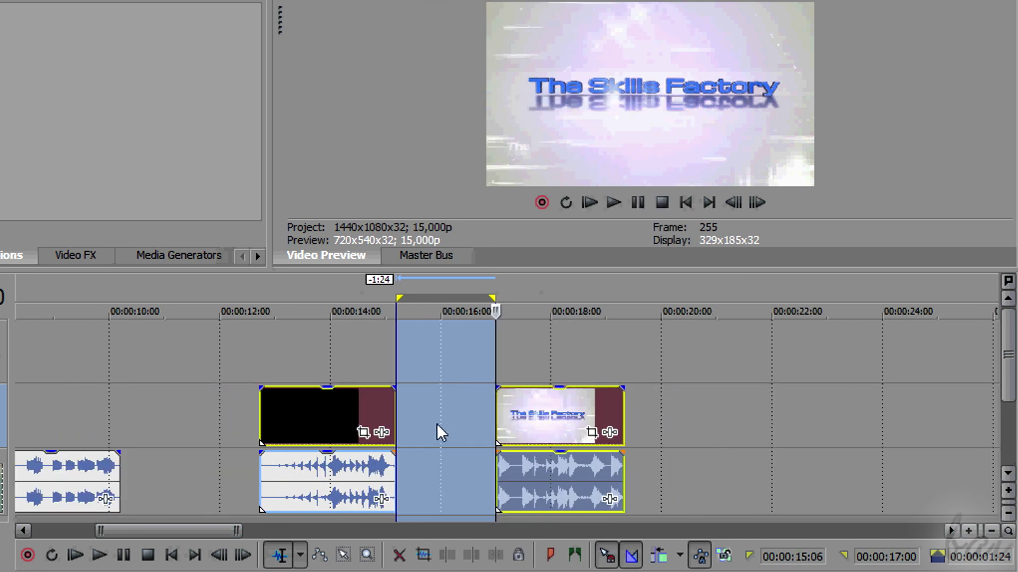
# Step: Paste the cut piece onto the track at about 21:10
pyautogui.click(436, 424)
pyautogui.scroll(-2, 436, 424)
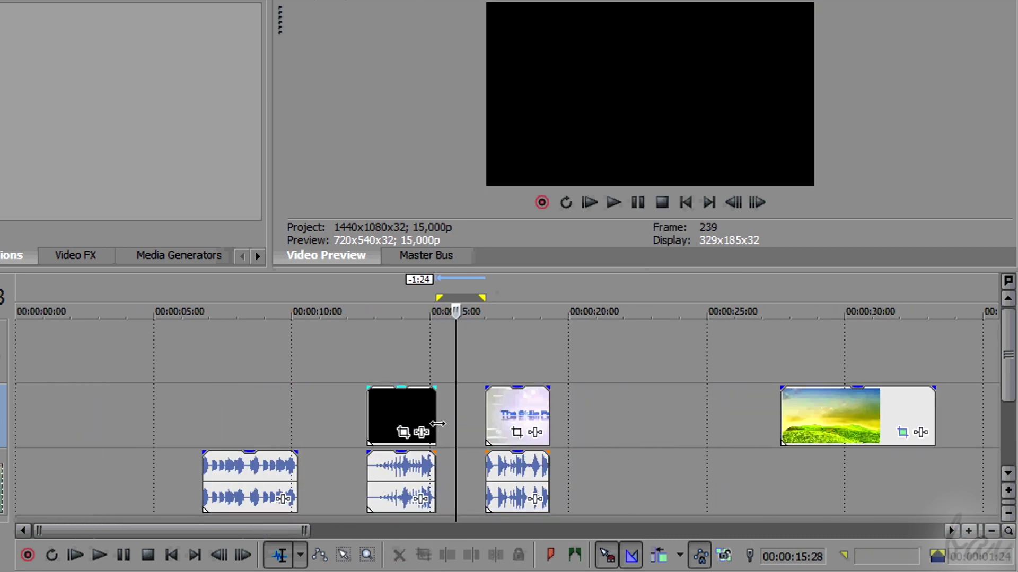
pyautogui.click(605, 301)
pyautogui.rightClick(619, 406)
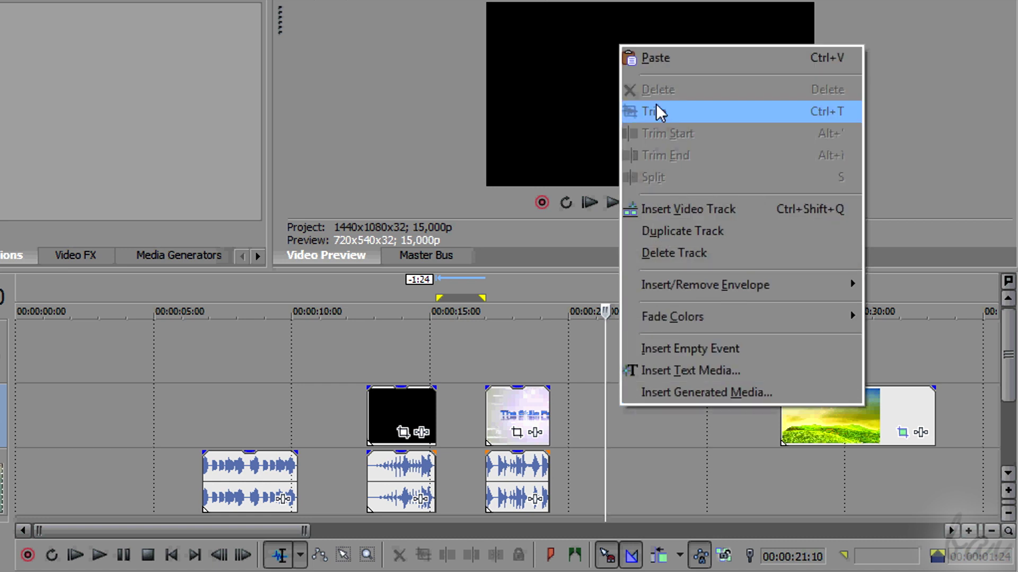
pyautogui.click(679, 60)
pyautogui.scroll(3, 562, 393)
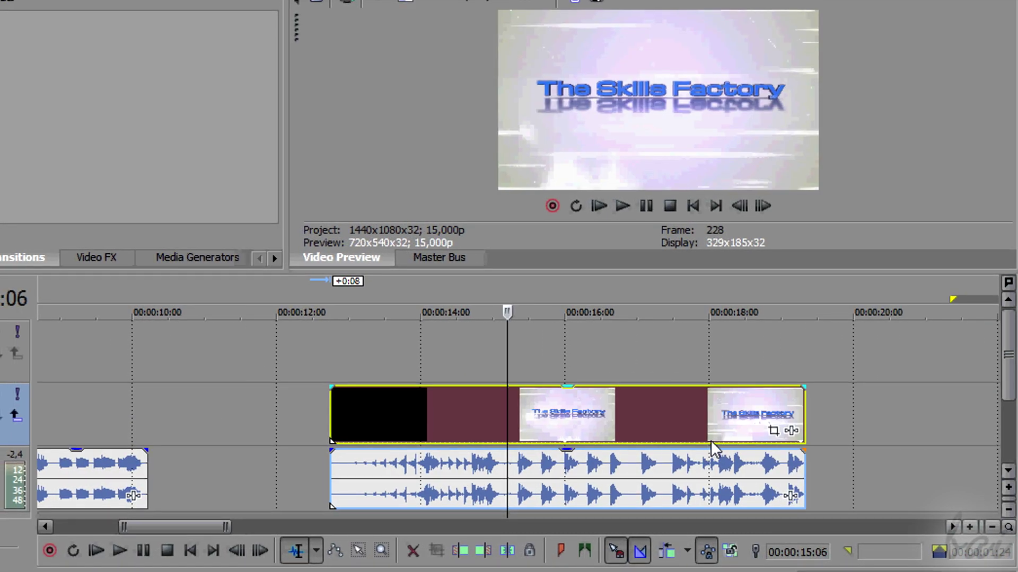
# Step: Switch to the Slip Tool and slip the title footage within its event
pyautogui.scroll(2, 711, 443)
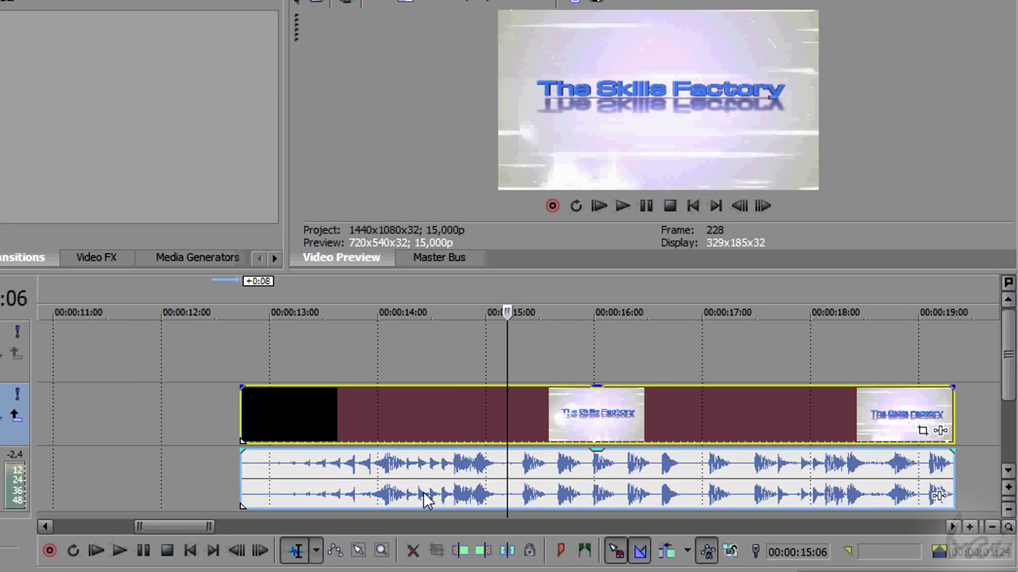
pyautogui.click(316, 551)
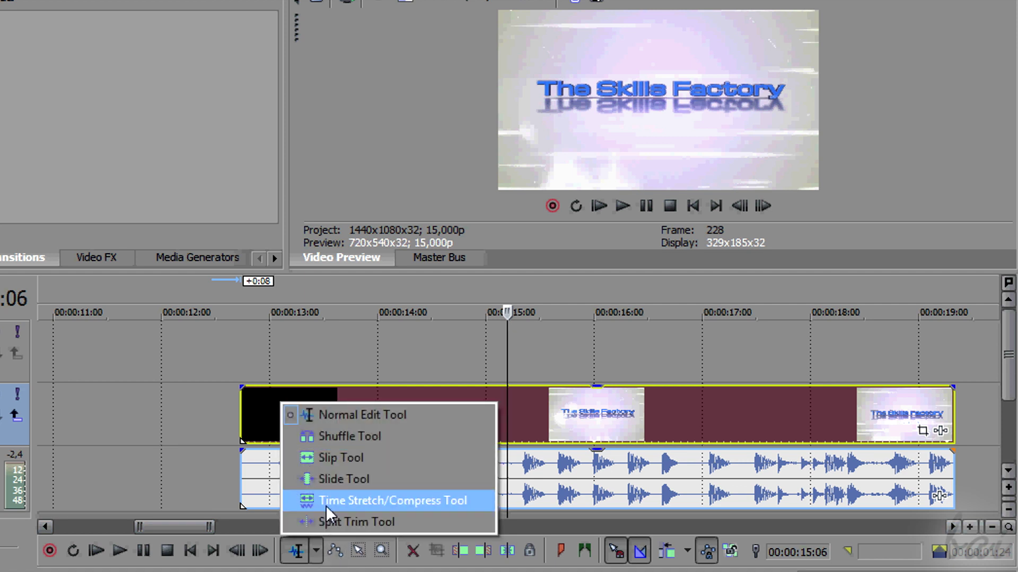
pyautogui.click(353, 459)
pyautogui.scroll(-2, 610, 429)
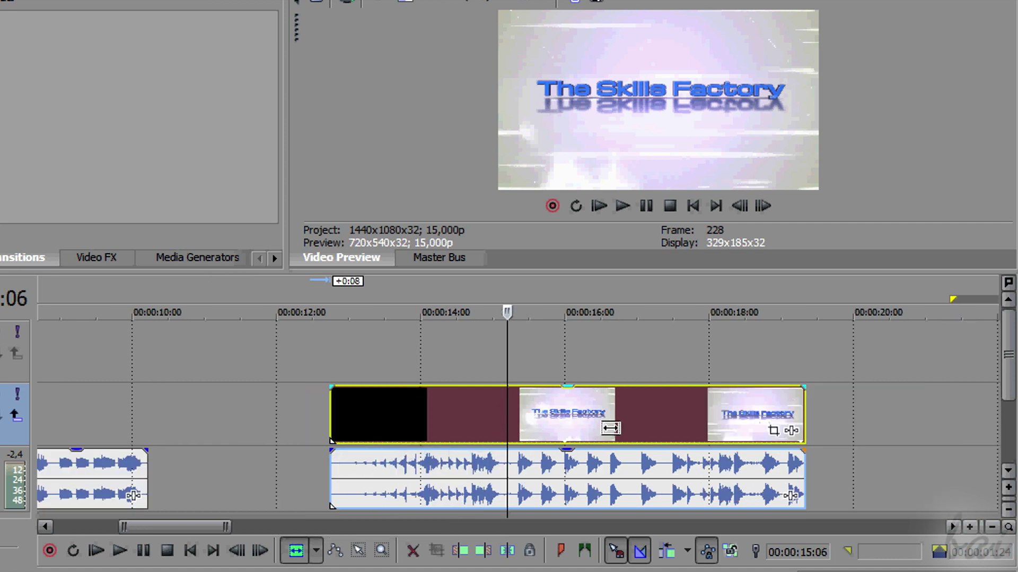
pyautogui.moveTo(545, 415)
pyautogui.mouseDown()
pyautogui.moveTo(624, 417)
pyautogui.moveTo(377, 412)
pyautogui.moveTo(546, 421)
pyautogui.mouseUp()
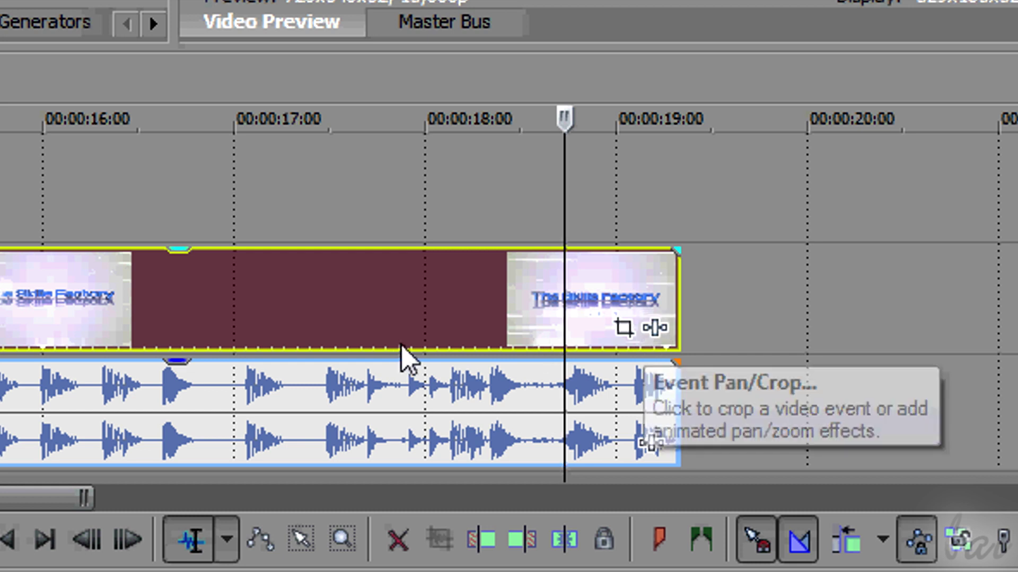
pyautogui.scroll(-2, 411, 360)
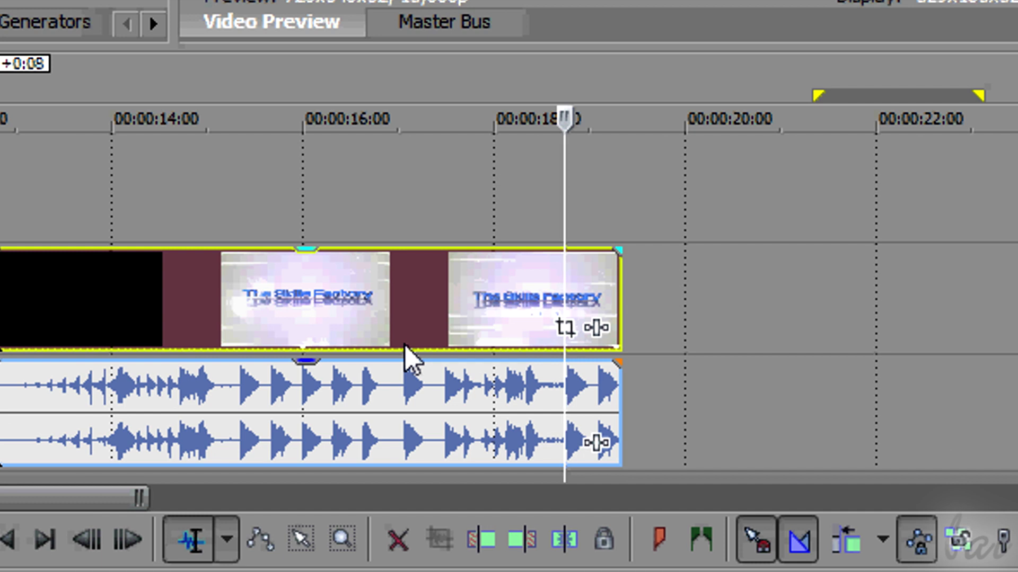
pyautogui.scroll(-3, 154, 265)
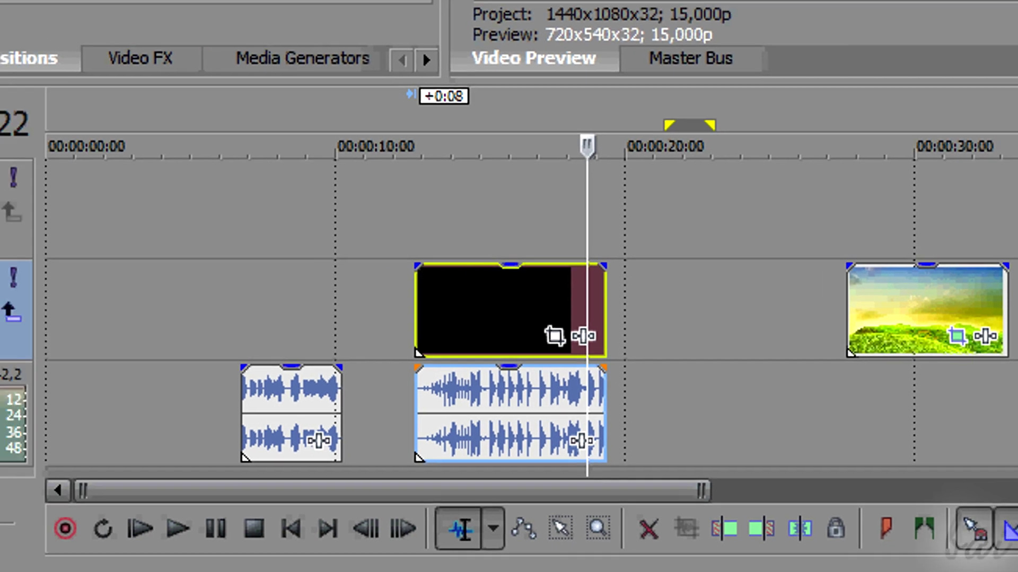
pyautogui.scroll(-2, 530, 323)
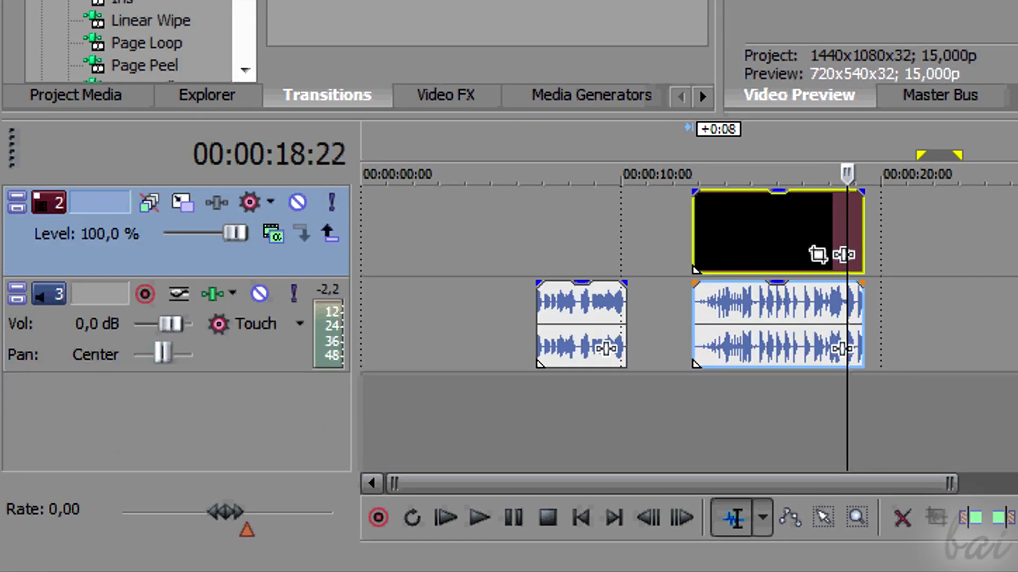
# Step: Insert a new empty video track at the top, then delete it
pyautogui.rightClick(653, 428)
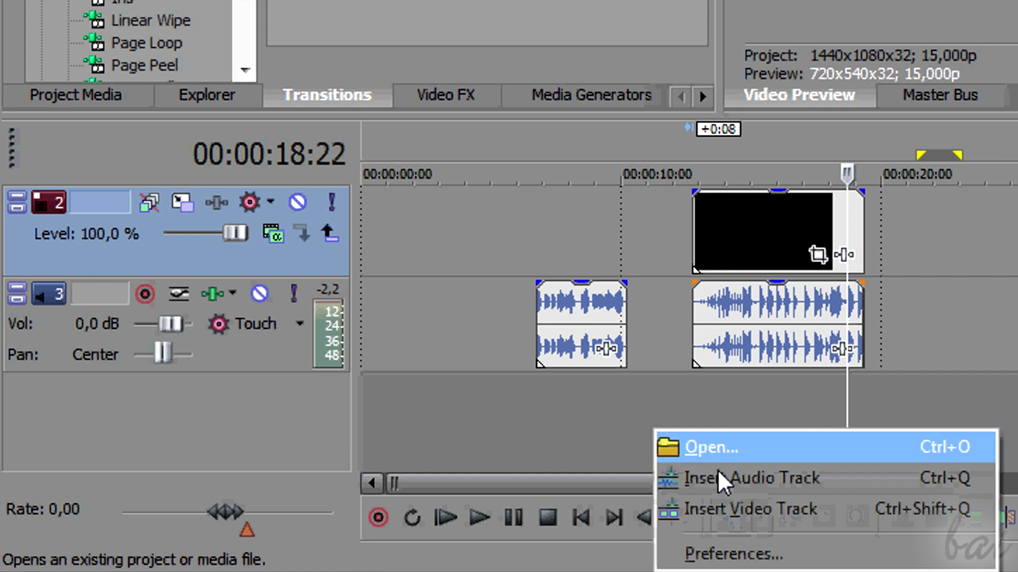
pyautogui.click(736, 504)
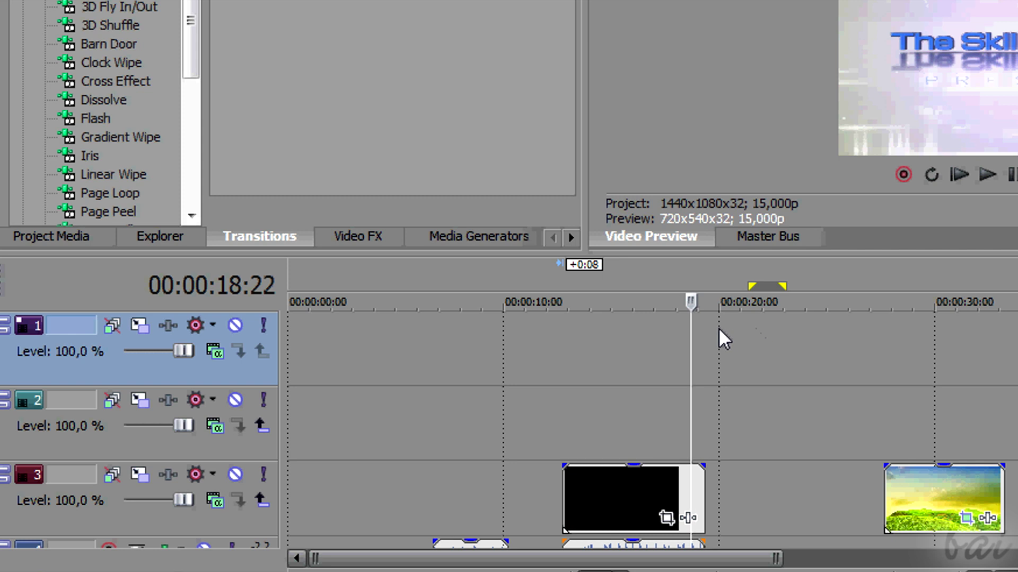
pyautogui.rightClick(725, 332)
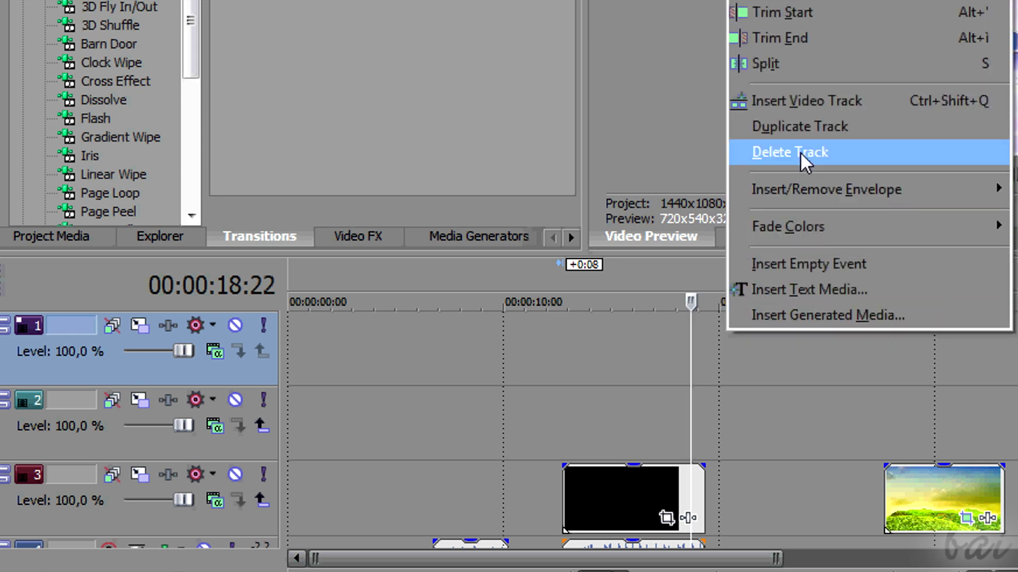
pyautogui.click(804, 162)
# Step: Delete the second video track and the remaining video track
pyautogui.rightClick(731, 330)
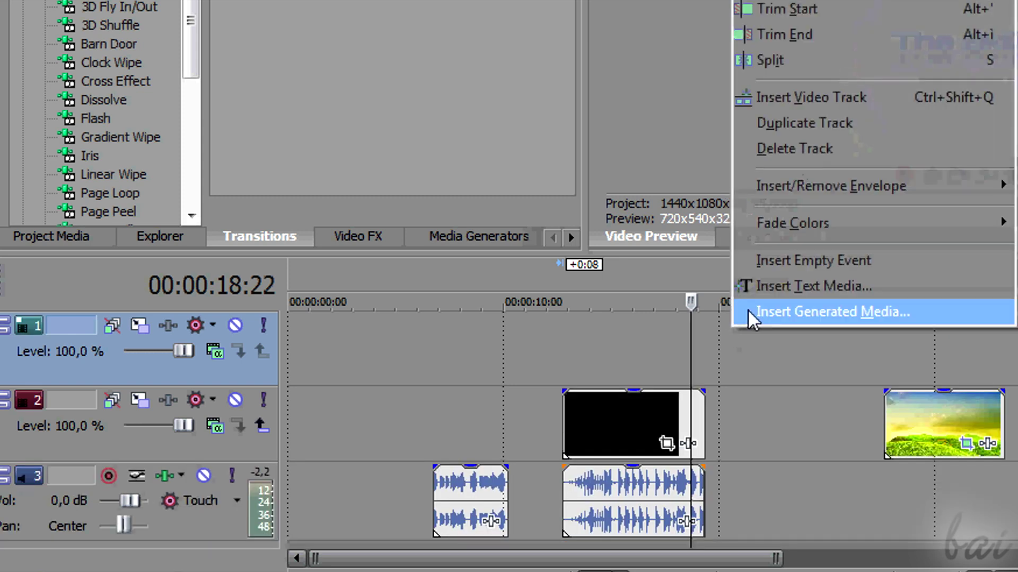
pyautogui.click(807, 151)
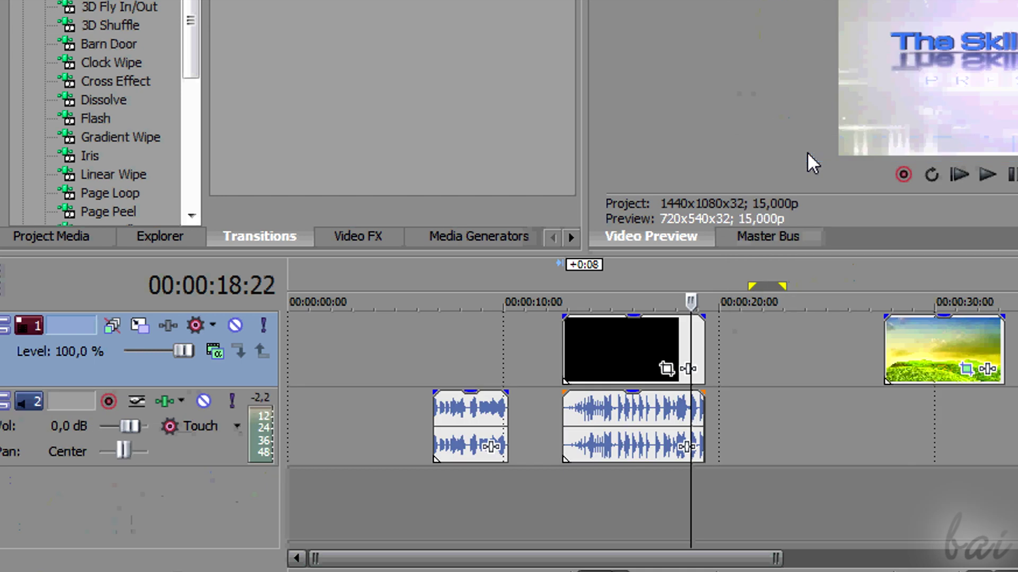
pyautogui.rightClick(483, 344)
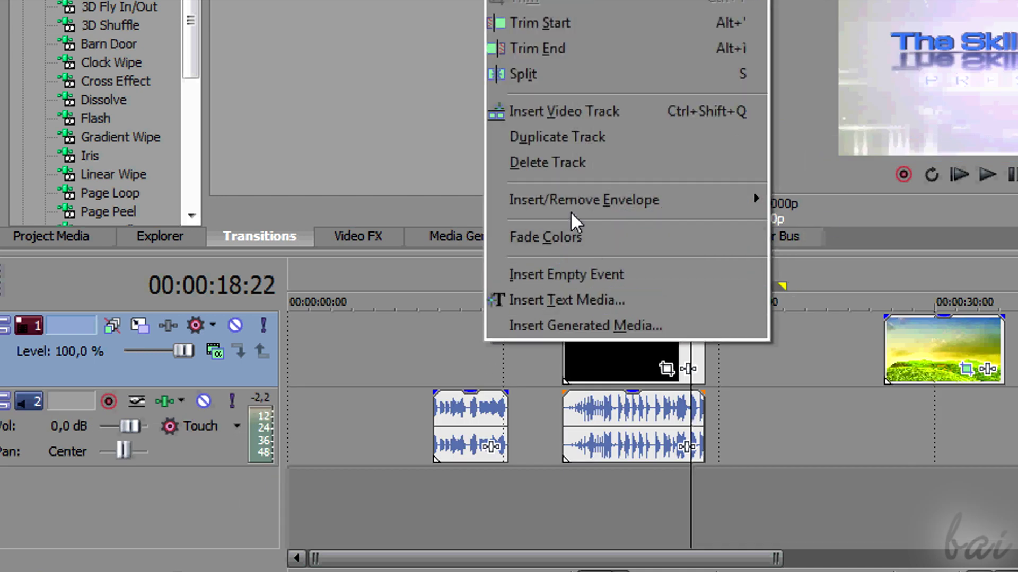
pyautogui.click(583, 170)
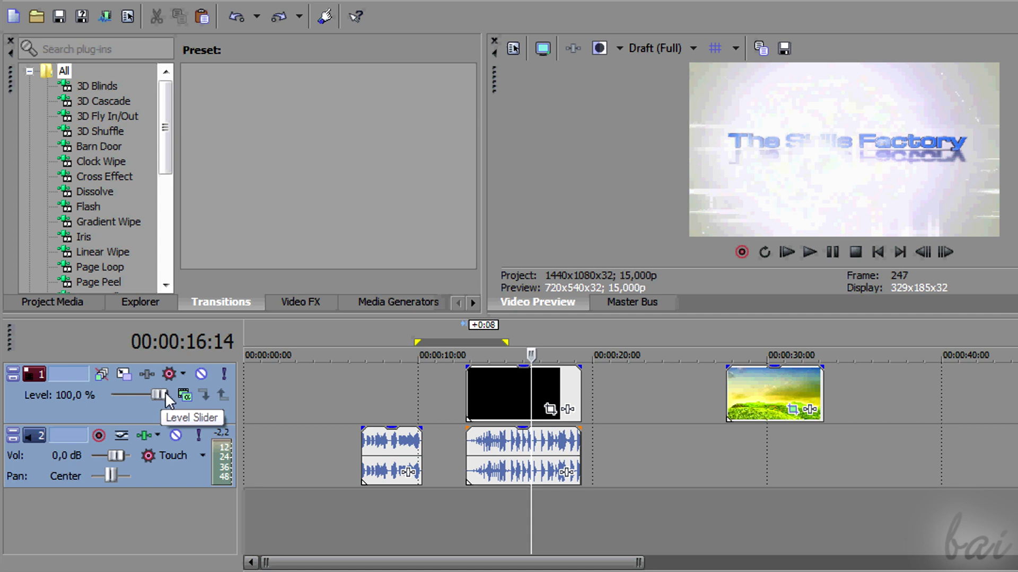
# Step: Widen the track headers, then test video level 53.7%, volume -11.8 dB and full right/left pan
pyautogui.moveTo(244, 393); pyautogui.dragTo(347, 393)
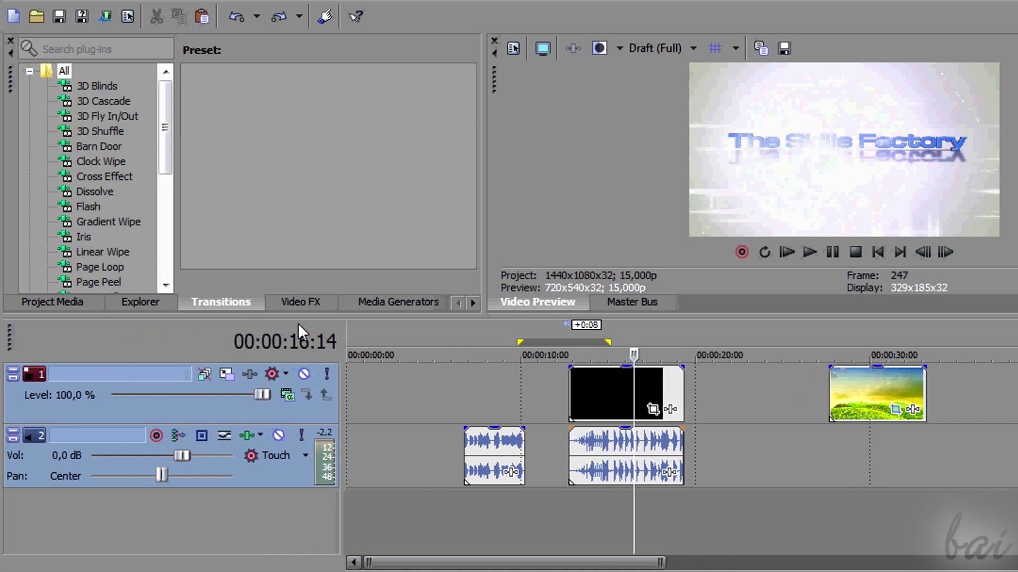
pyautogui.moveTo(265, 395)
pyautogui.mouseDown()
pyautogui.moveTo(137, 393)
pyautogui.moveTo(272, 393)
pyautogui.mouseUp()
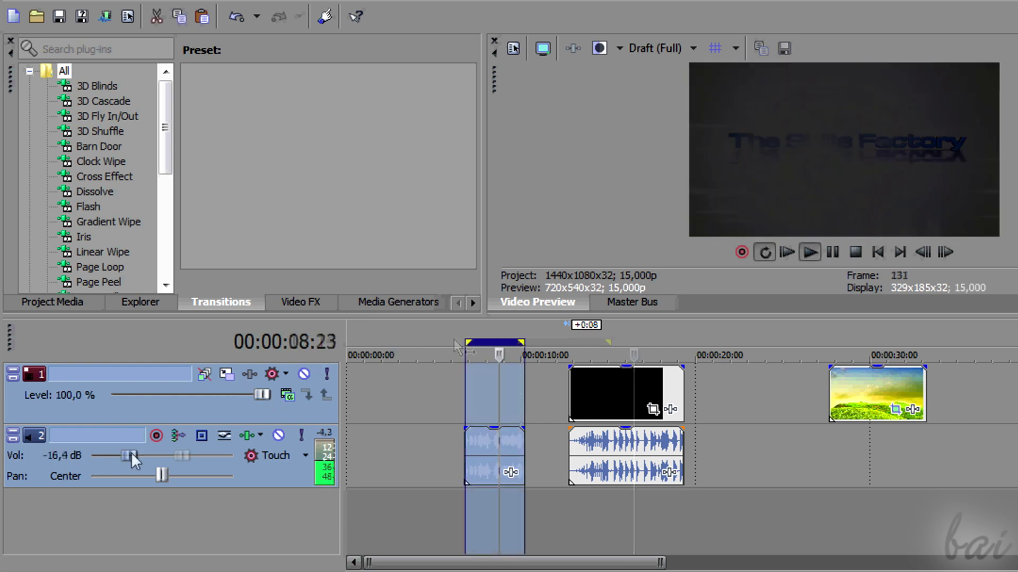
pyautogui.moveTo(131, 453); pyautogui.dragTo(114, 474)
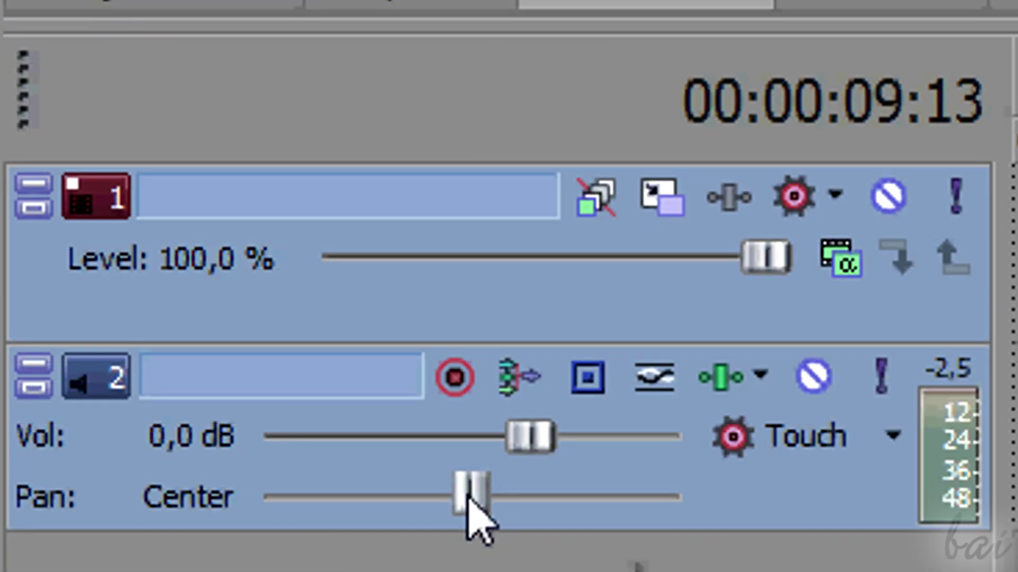
pyautogui.moveTo(160, 476); pyautogui.dragTo(235, 477)
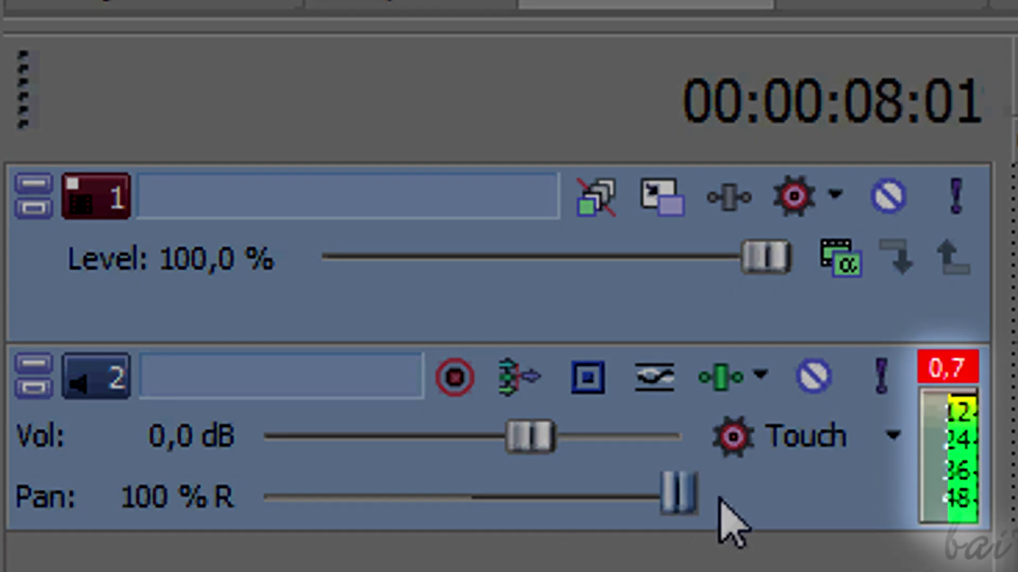
pyautogui.moveTo(684, 506); pyautogui.dragTo(469, 512)
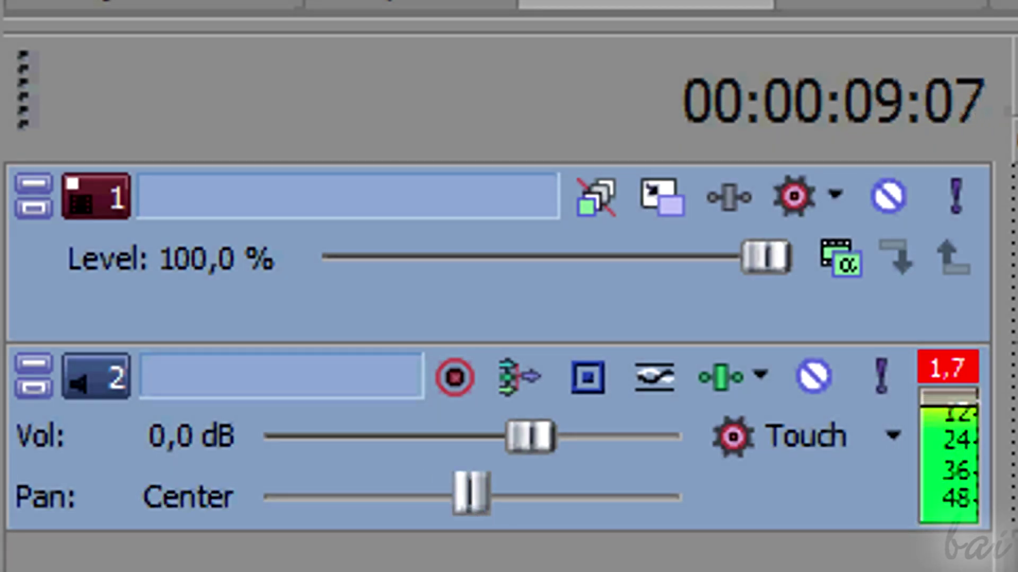
# Step: Stop playback, move the playhead near the start and mute the video track
pyautogui.press('space')
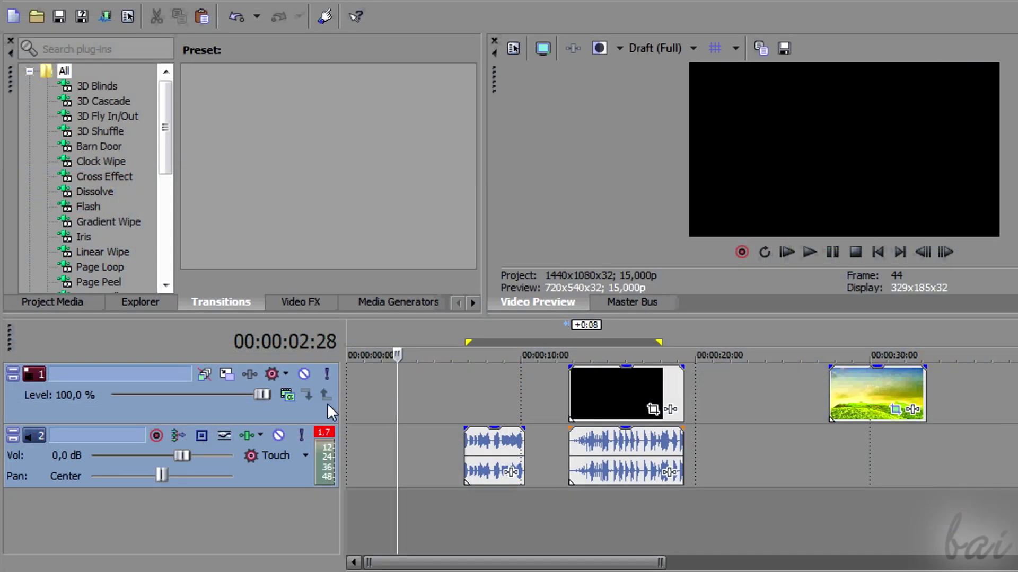
pyautogui.click(324, 409)
pyautogui.click(293, 472)
pyautogui.click(350, 510)
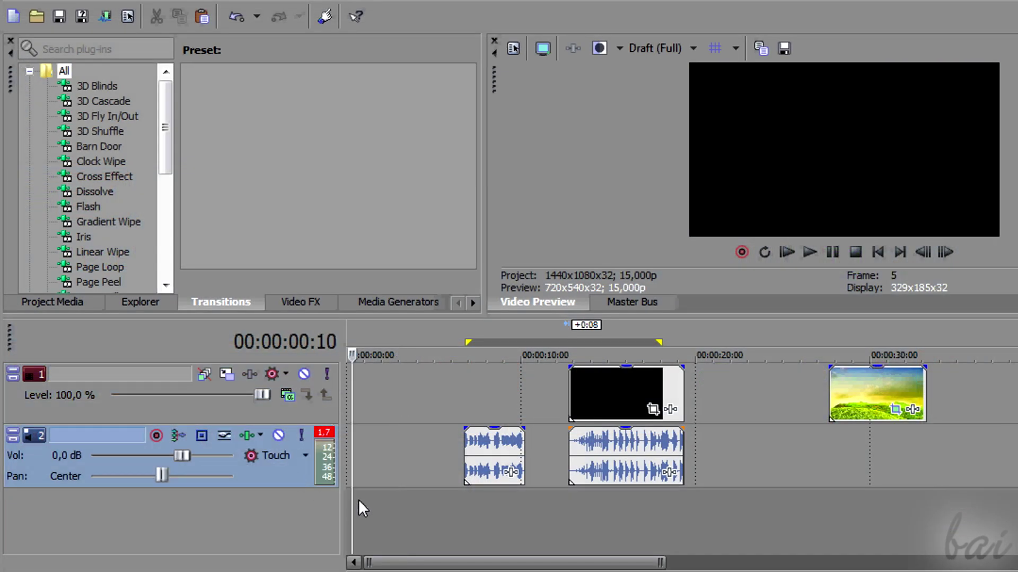
pyautogui.click(386, 396)
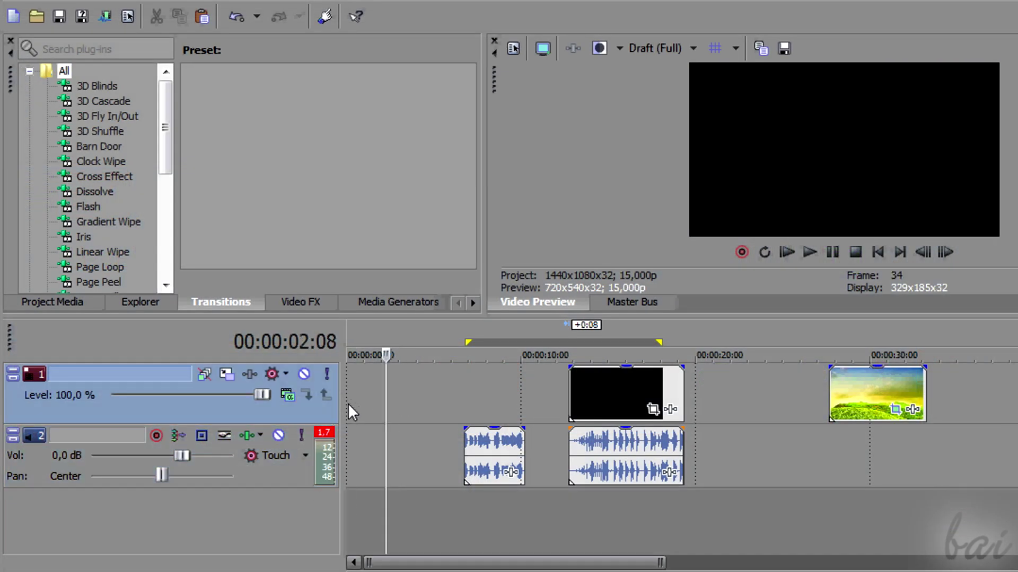
pyautogui.click(304, 374)
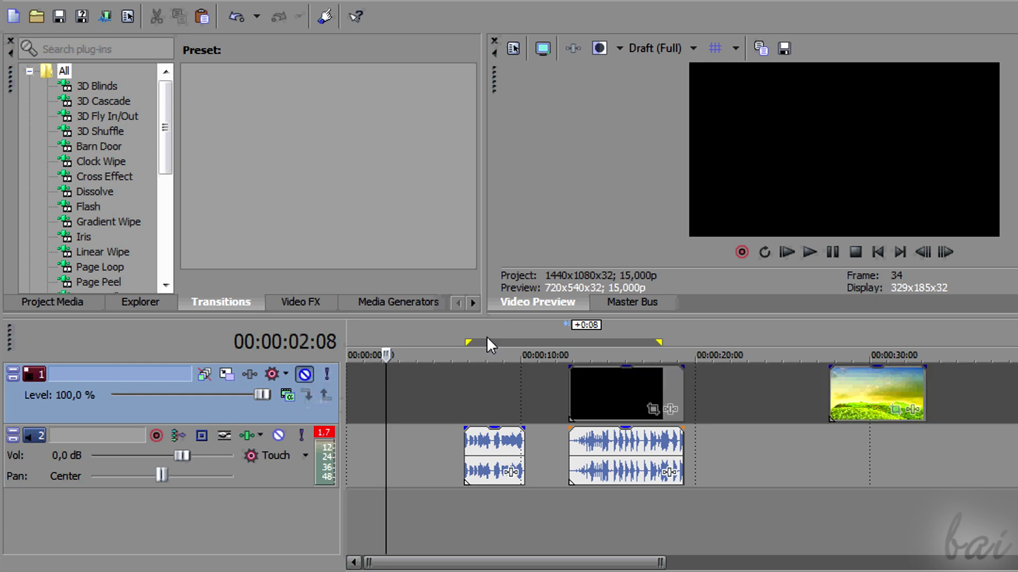
# Step: Set a loop region over the clips' overlap, ending at 15:16, while toggling solo on each video track
pyautogui.moveTo(481, 326); pyautogui.dragTo(659, 326)
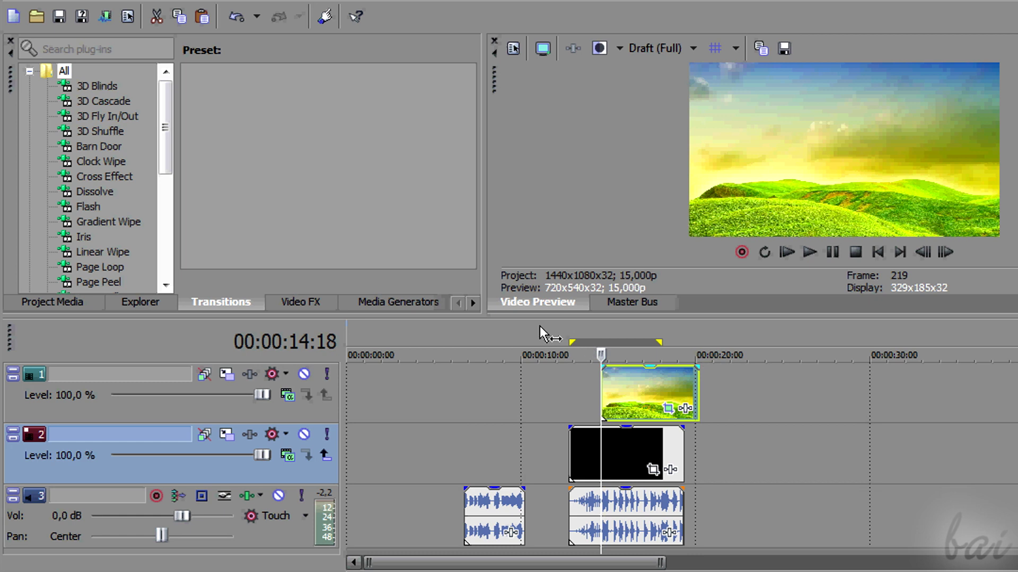
pyautogui.moveTo(540, 326); pyautogui.dragTo(627, 339)
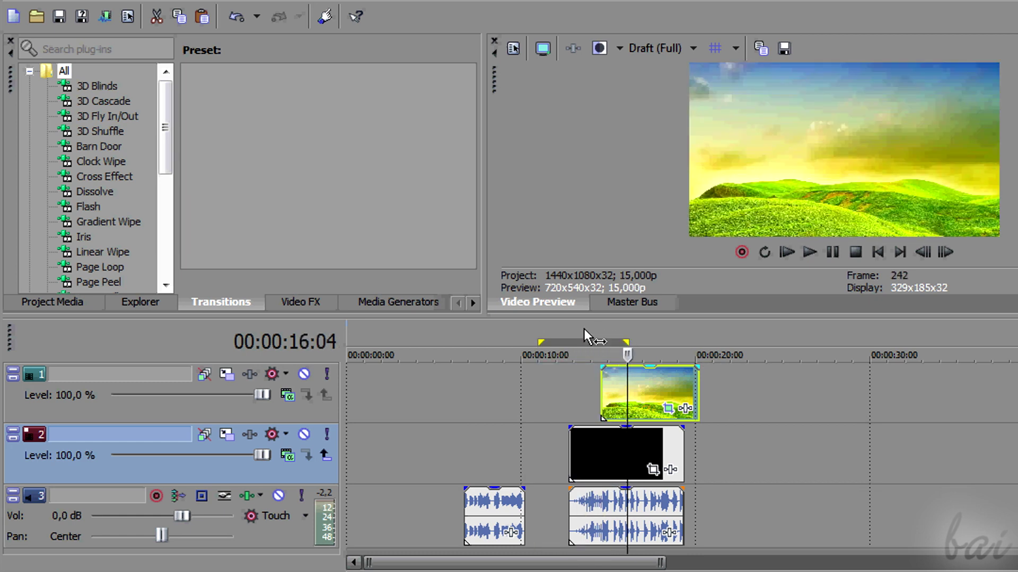
pyautogui.click(327, 374)
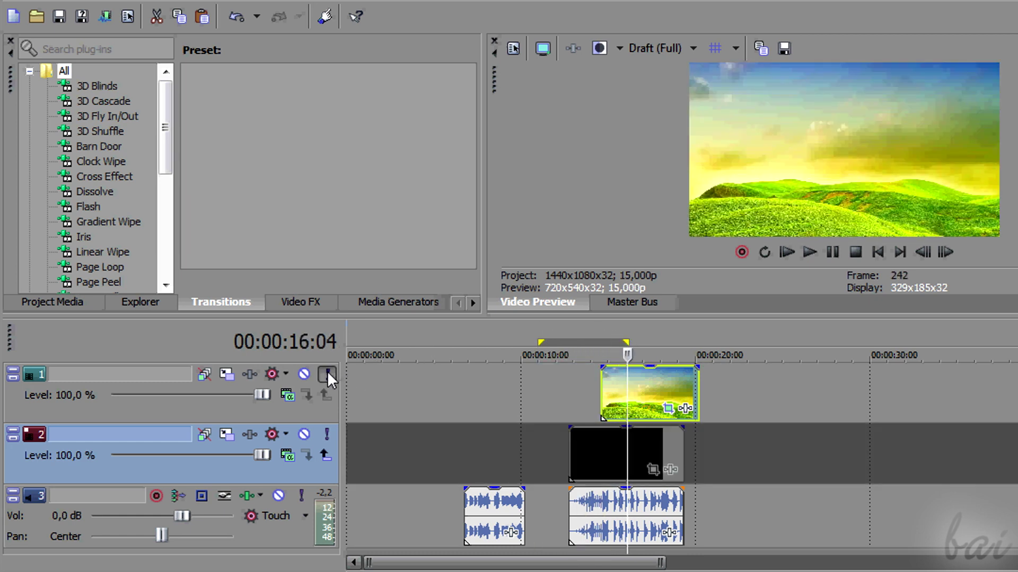
pyautogui.click(327, 374)
pyautogui.click(327, 434)
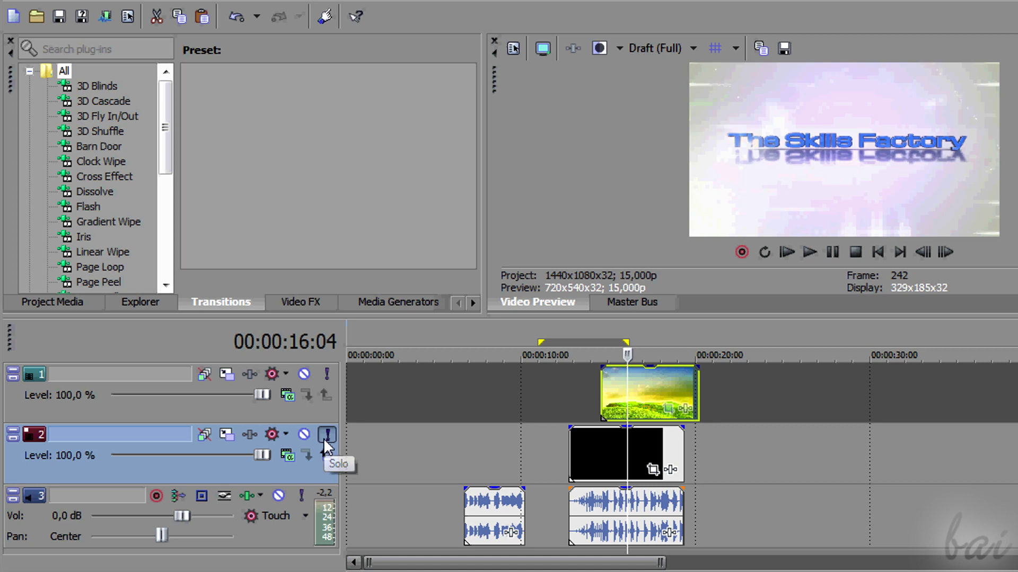
pyautogui.click(324, 440)
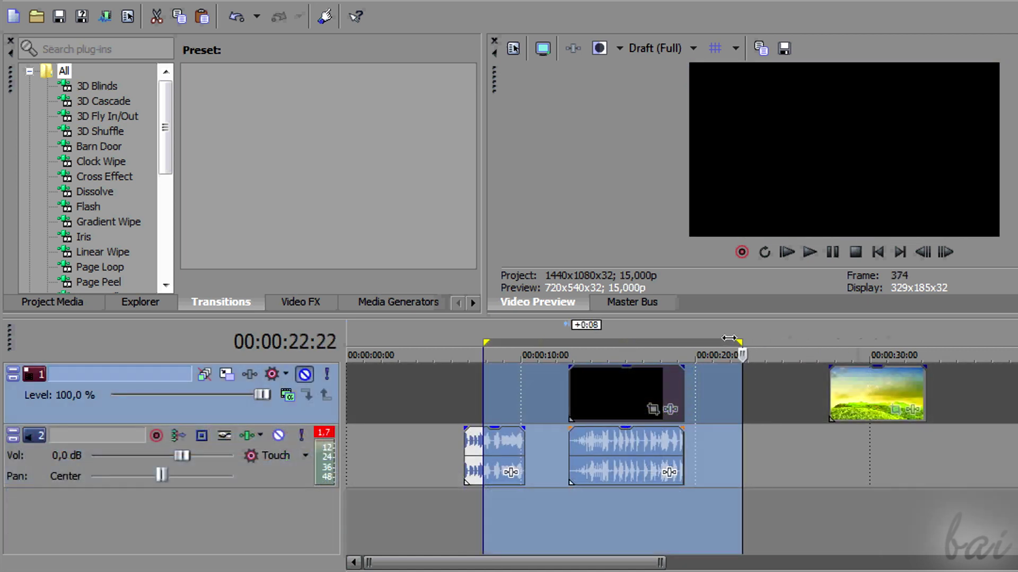
pyautogui.moveTo(764, 335); pyautogui.dragTo(672, 334)
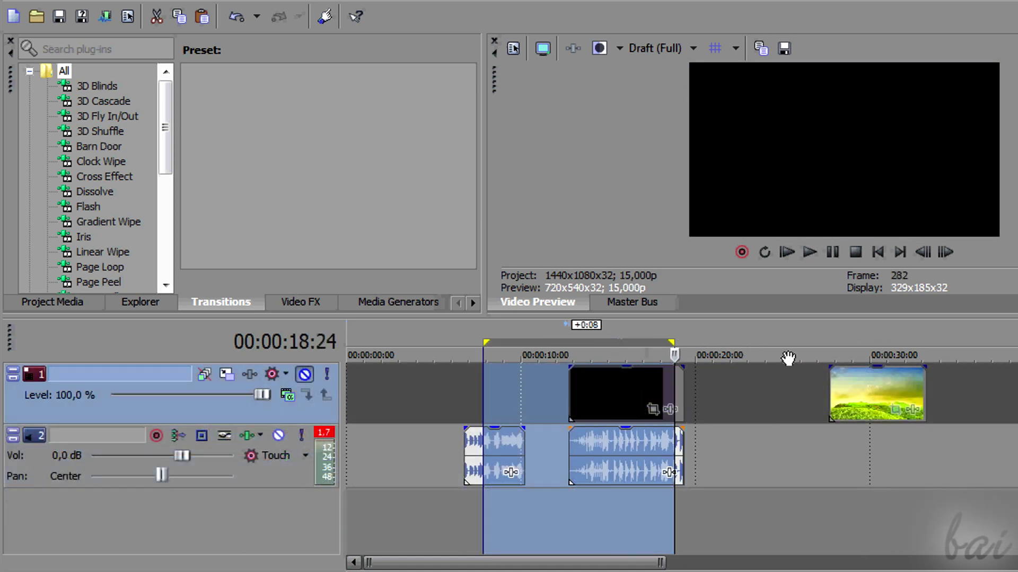
# Step: Move the landscape clip about 6 seconds earlier, preview it, and mute the audio track
pyautogui.moveTo(851, 387); pyautogui.dragTo(657, 341)
pyautogui.click(532, 342)
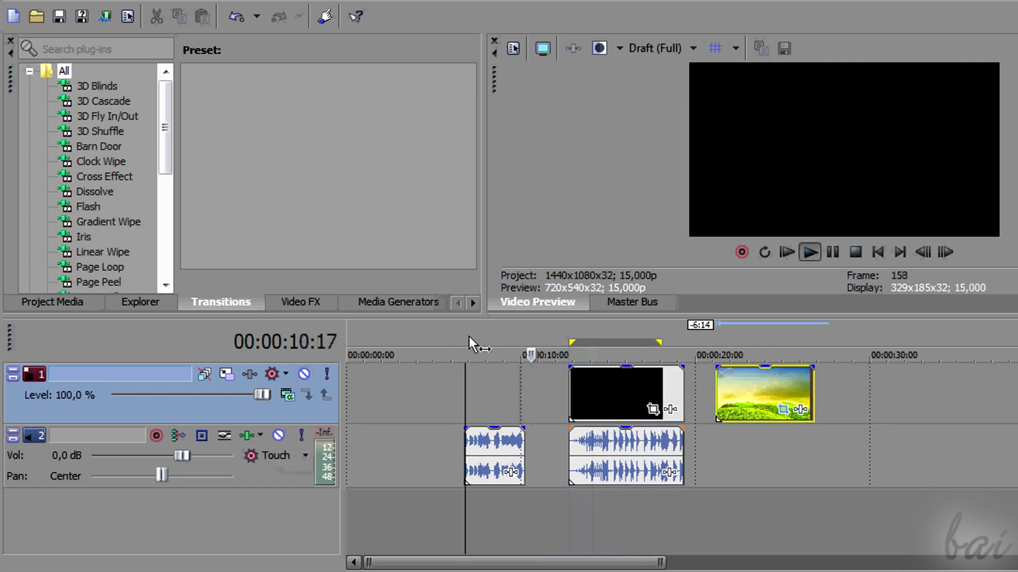
pyautogui.click(473, 342)
pyautogui.press('space')
pyautogui.click(277, 434)
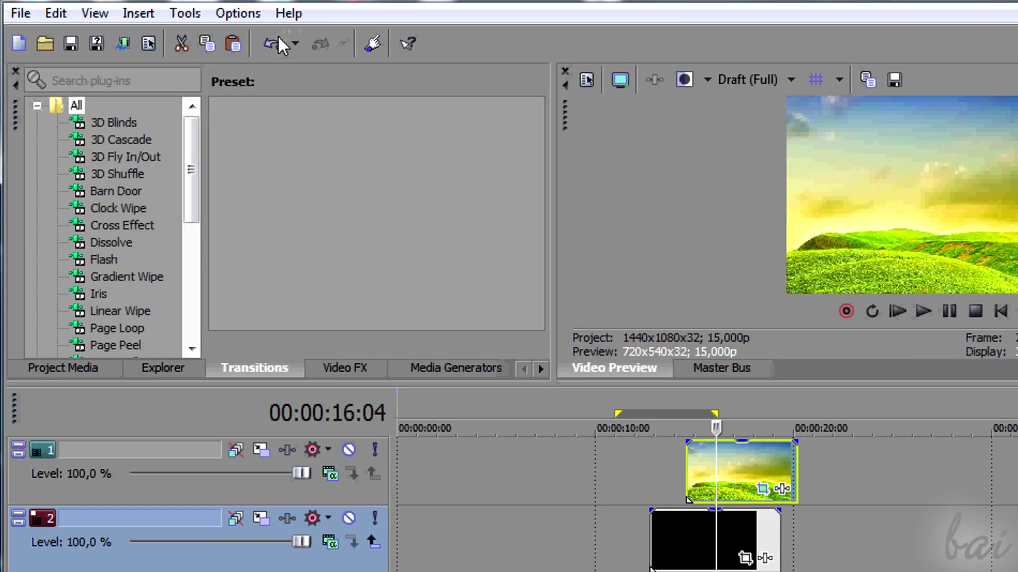
# Step: Save the project and reopen Untitled.veg from the desktop
pyautogui.click(79, 45)
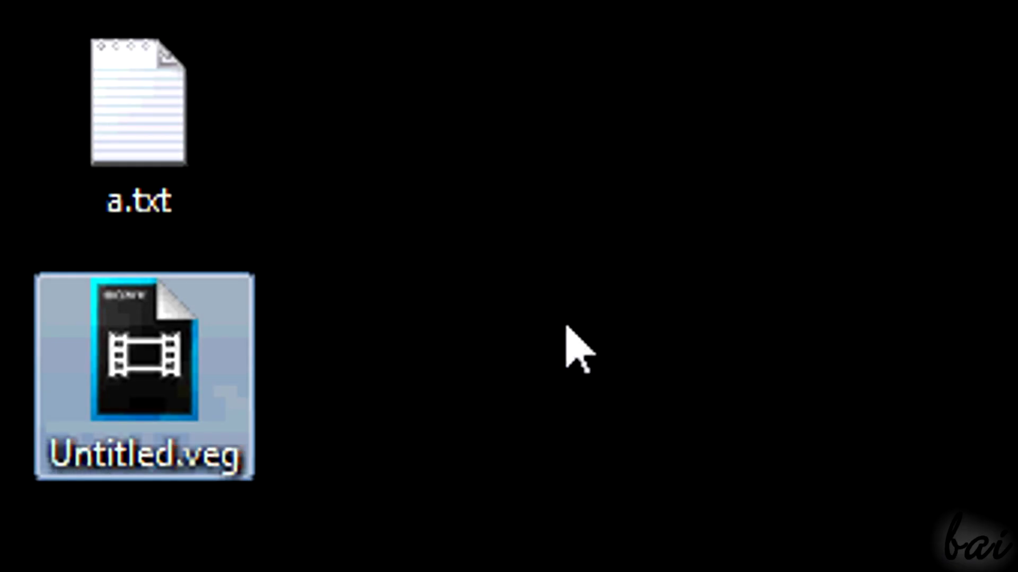
pyautogui.click(150, 374)
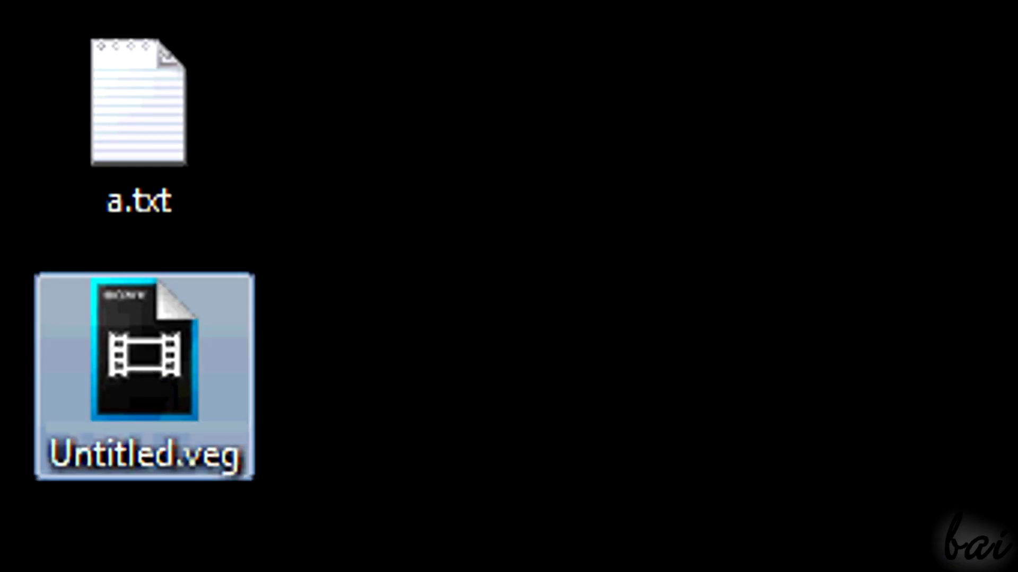